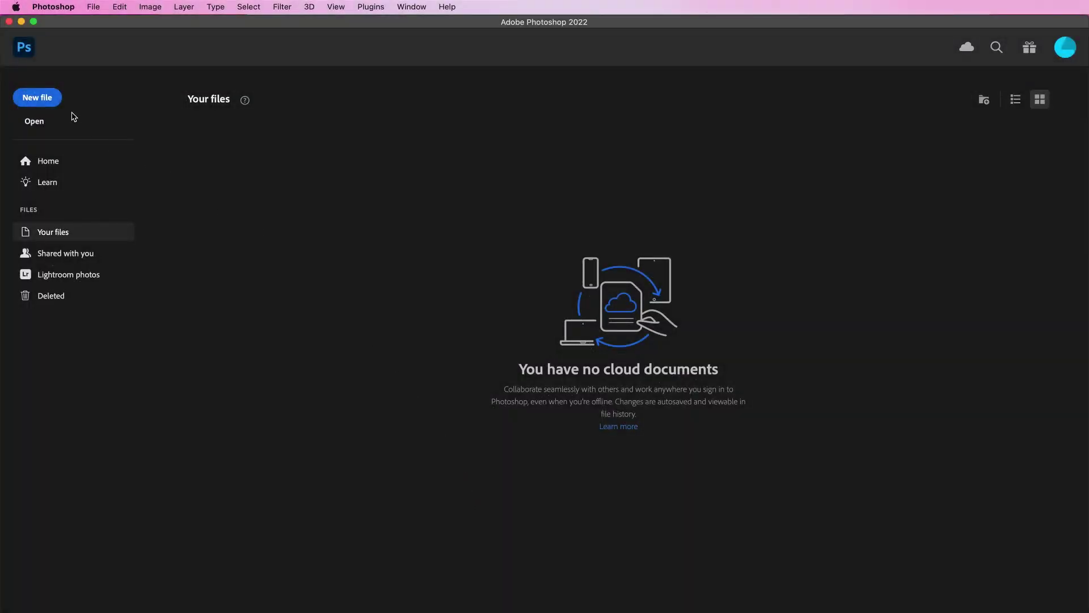
# Set up a new document at 8.5 × 11 inches, 300 ppi, in CMYK Color mode.
pyautogui.click(46, 98)
pyautogui.moveTo(431, 181); pyautogui.dragTo(547, 97)
pyautogui.click(731, 207)
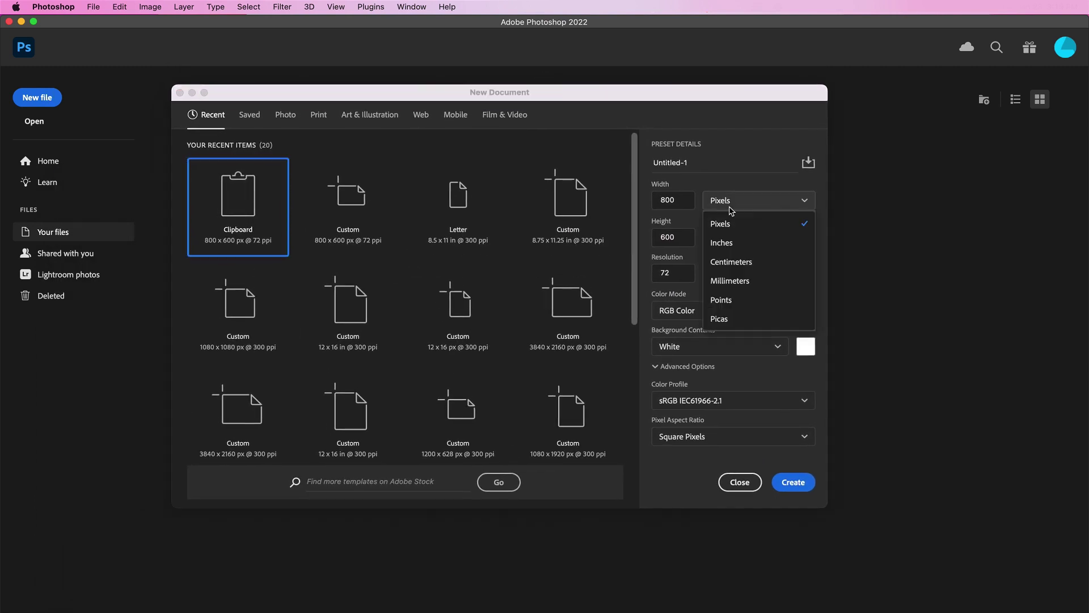
pyautogui.click(729, 243)
pyautogui.doubleClick(687, 202)
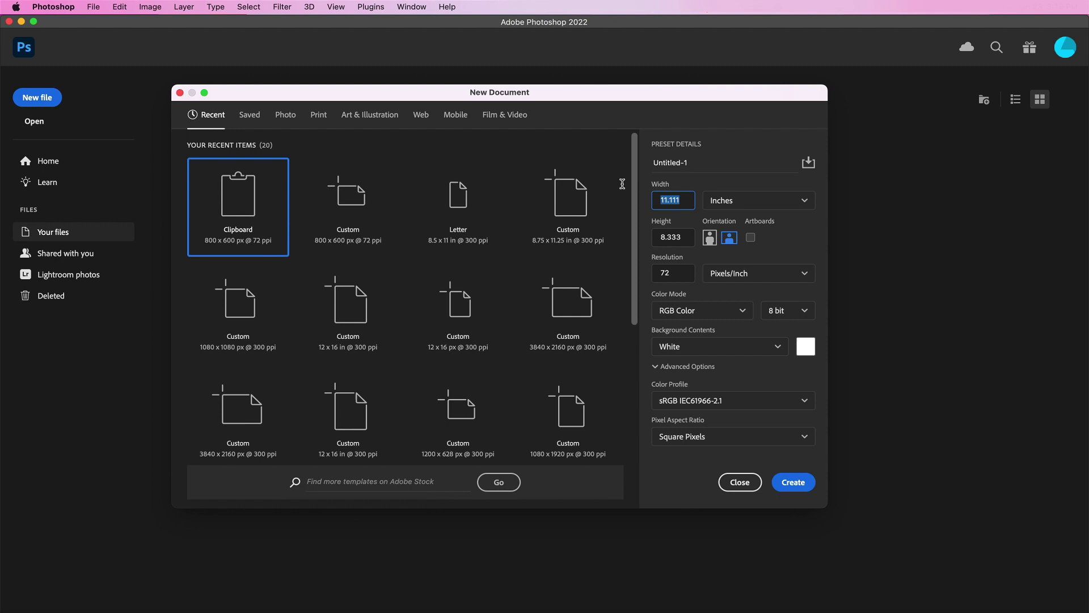
pyautogui.write('8.5')
pyautogui.doubleClick(679, 235)
pyautogui.write('11')
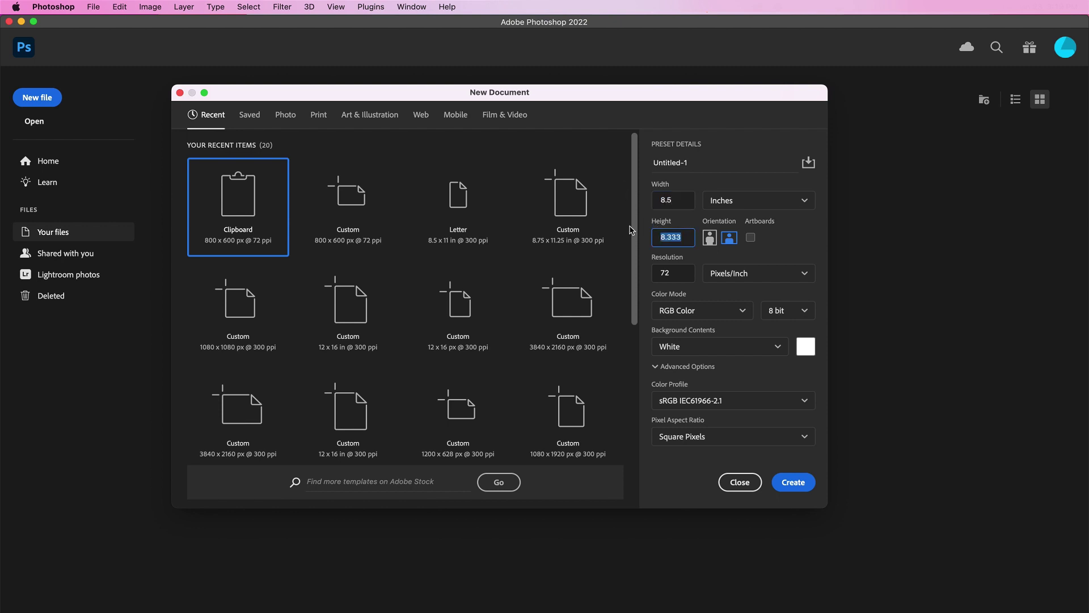
pyautogui.doubleClick(661, 272)
pyautogui.write('3')
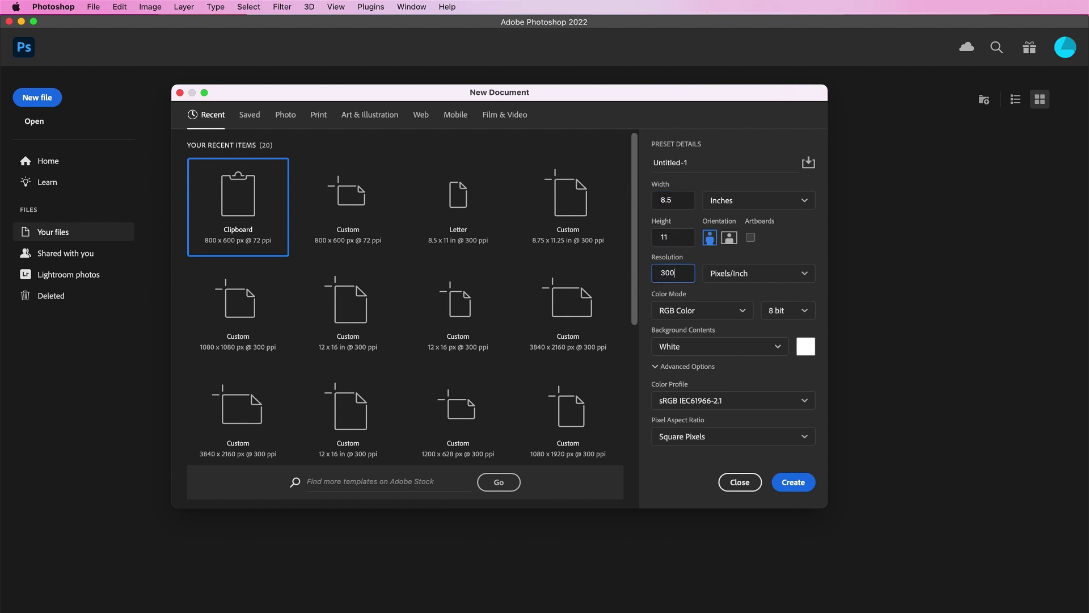
pyautogui.write('00')
pyautogui.click(677, 311)
pyautogui.click(680, 390)
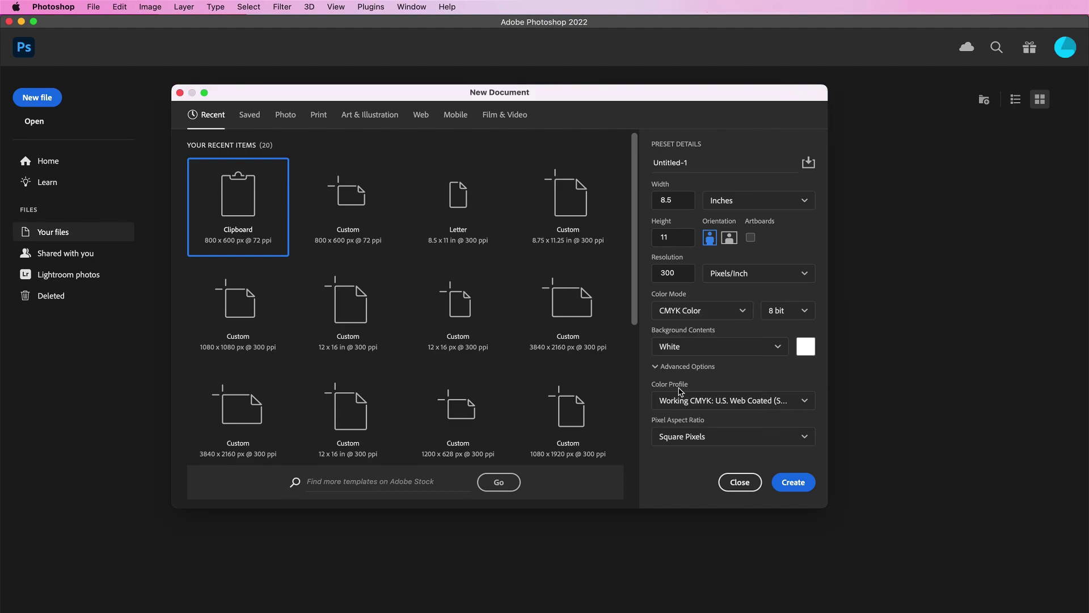
# Create the letter-size document and add a pure black Solid Color fill layer.
pyautogui.click(790, 485)
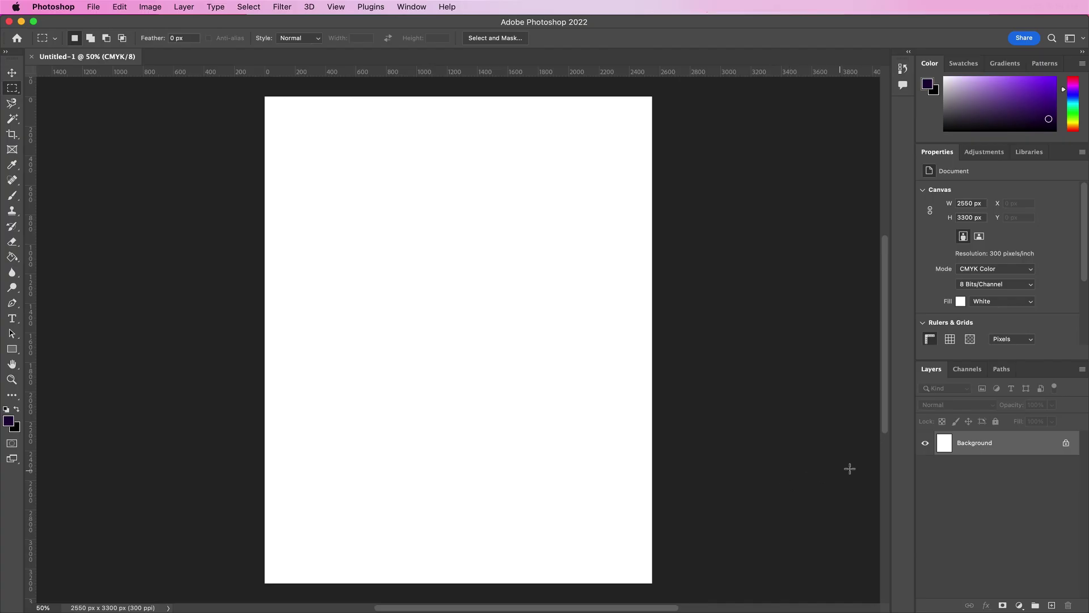
pyautogui.click(1018, 605)
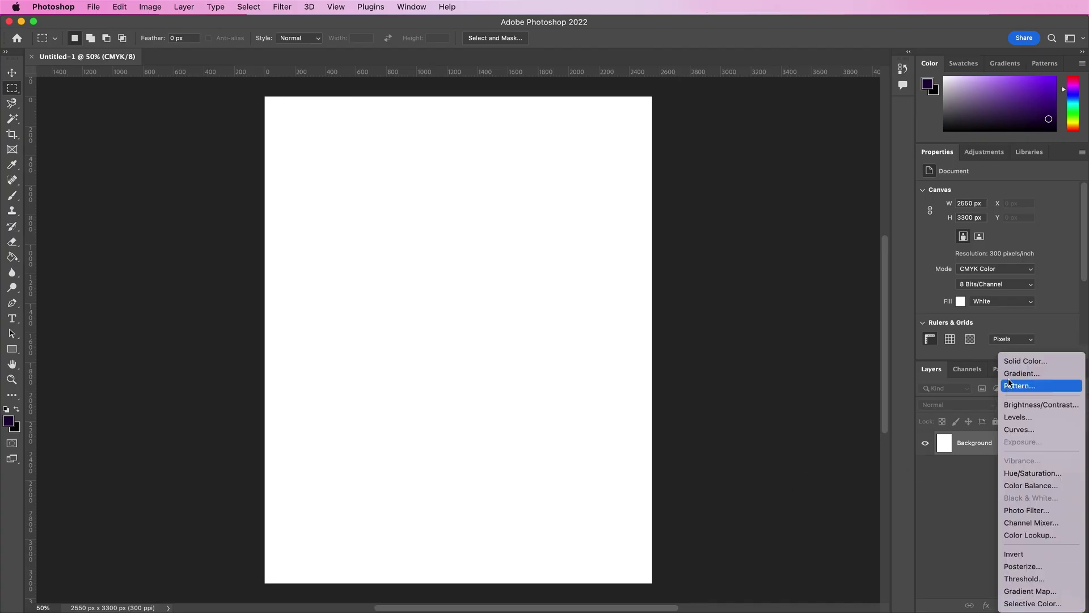
pyautogui.click(1010, 362)
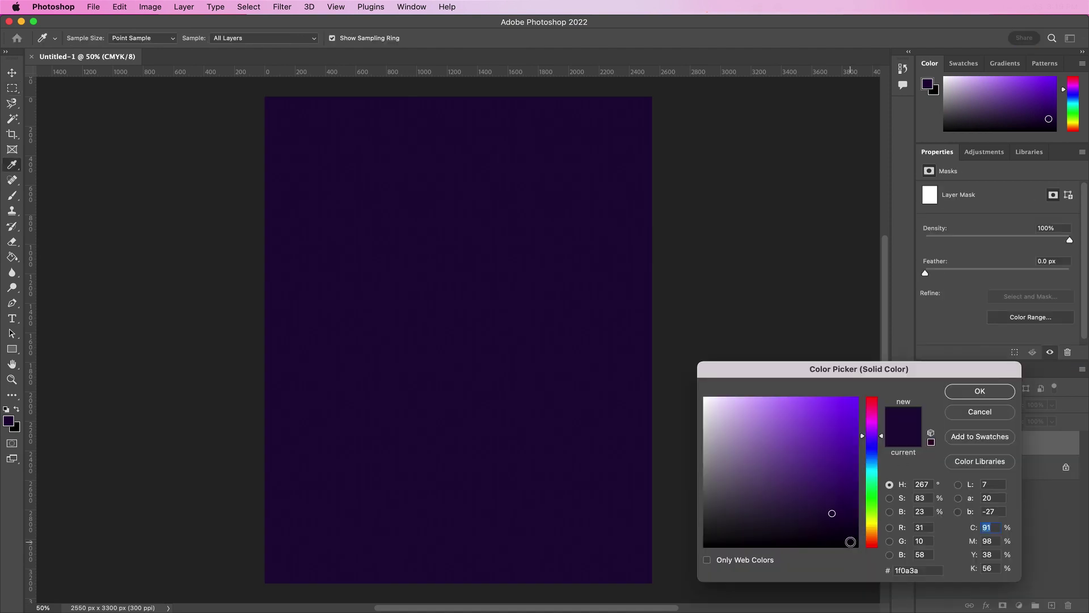
pyautogui.moveTo(849, 541); pyautogui.dragTo(865, 564)
pyautogui.click(976, 391)
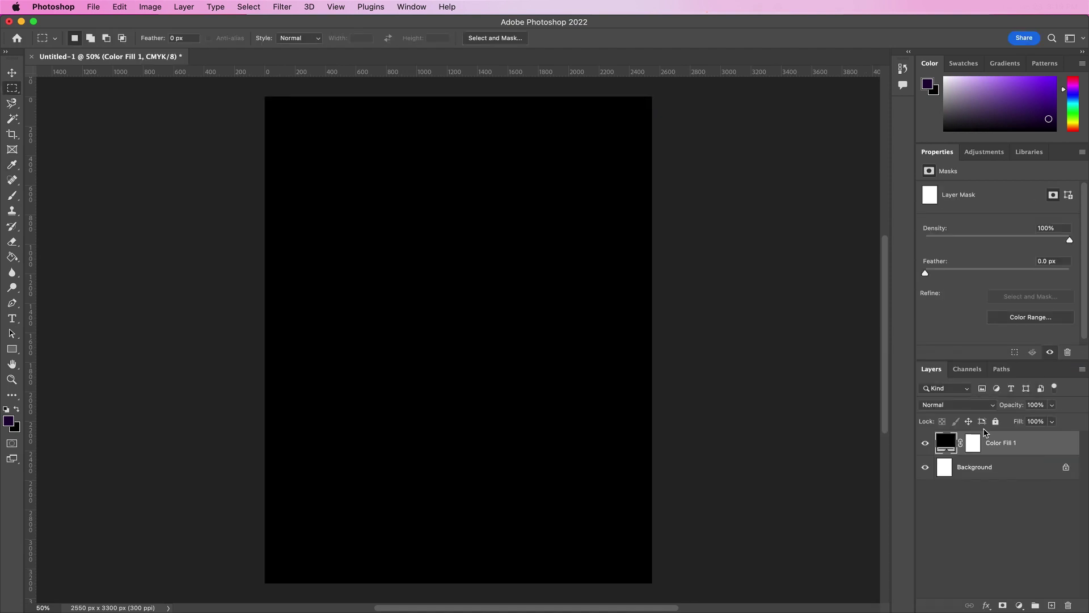
# Rename the Background layer to Artwork and move it above Color Fill 1.
pyautogui.click(1008, 466)
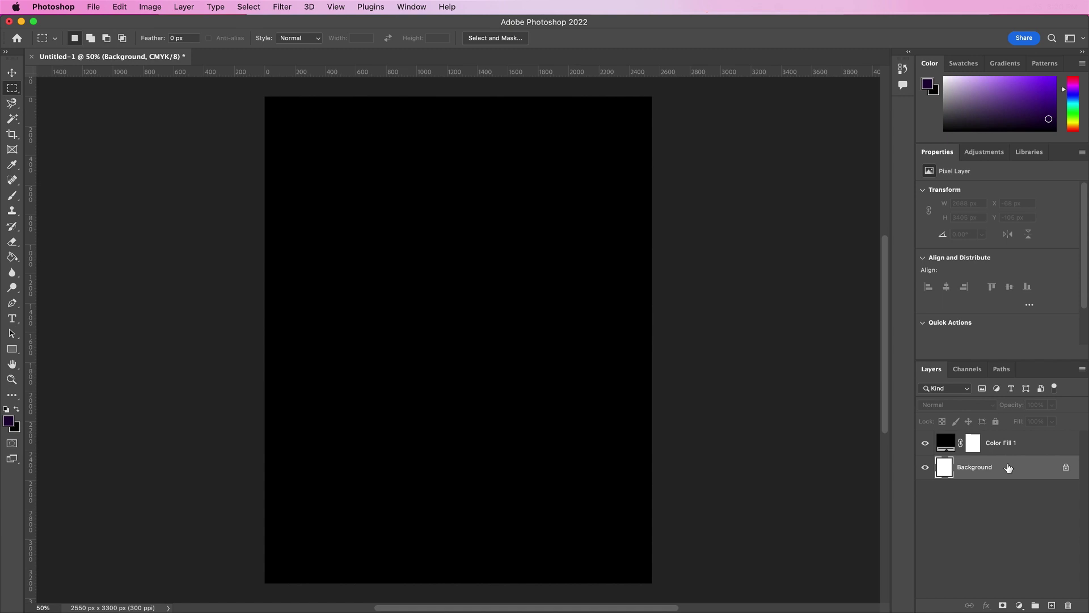
pyautogui.doubleClick(993, 471)
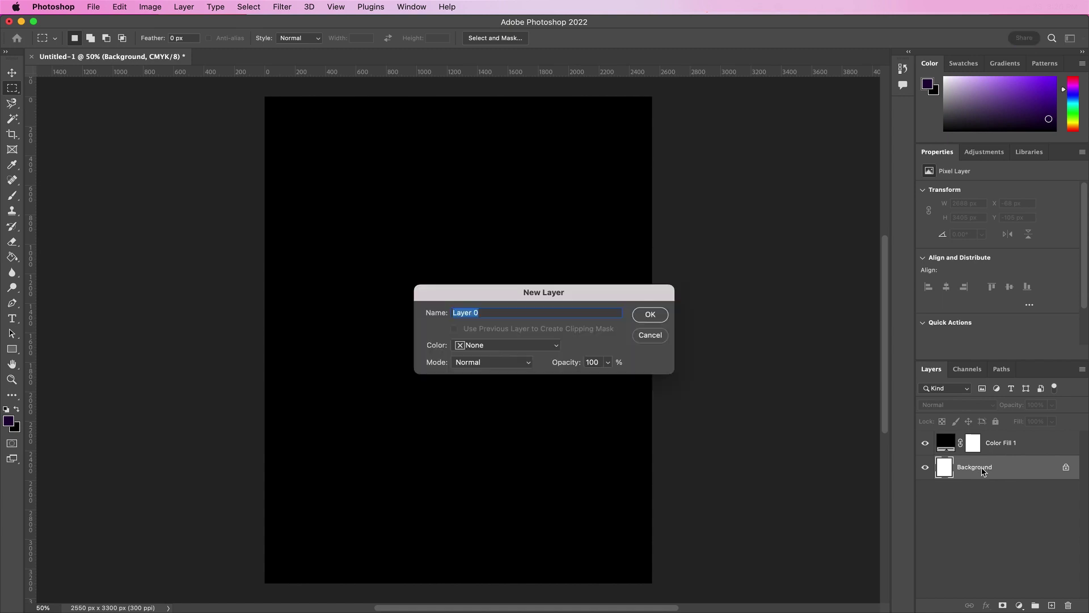
pyautogui.write('Artwork')
pyautogui.press('Return')
pyautogui.moveTo(1002, 474); pyautogui.dragTo(993, 444)
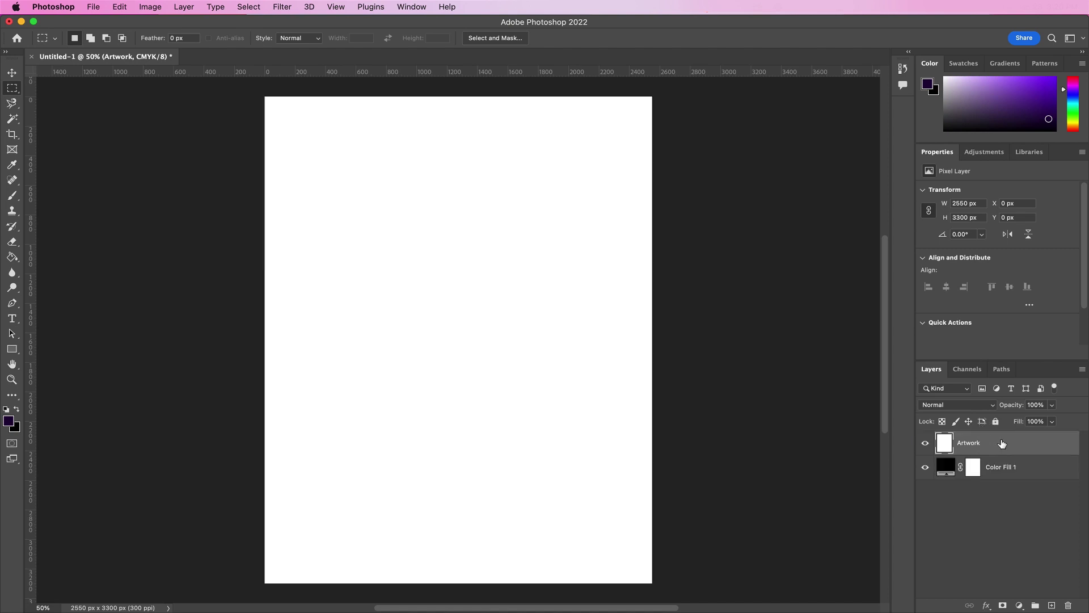
# Convert Artwork to a smart object and open its contents for editing.
pyautogui.rightClick(1001, 443)
pyautogui.click(899, 254)
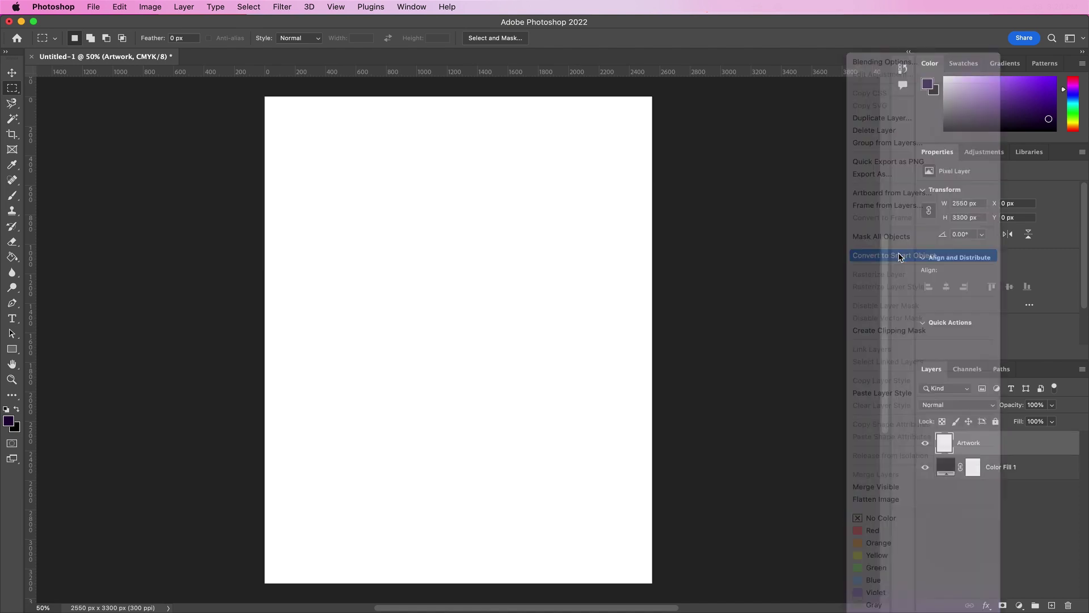
pyautogui.doubleClick(941, 439)
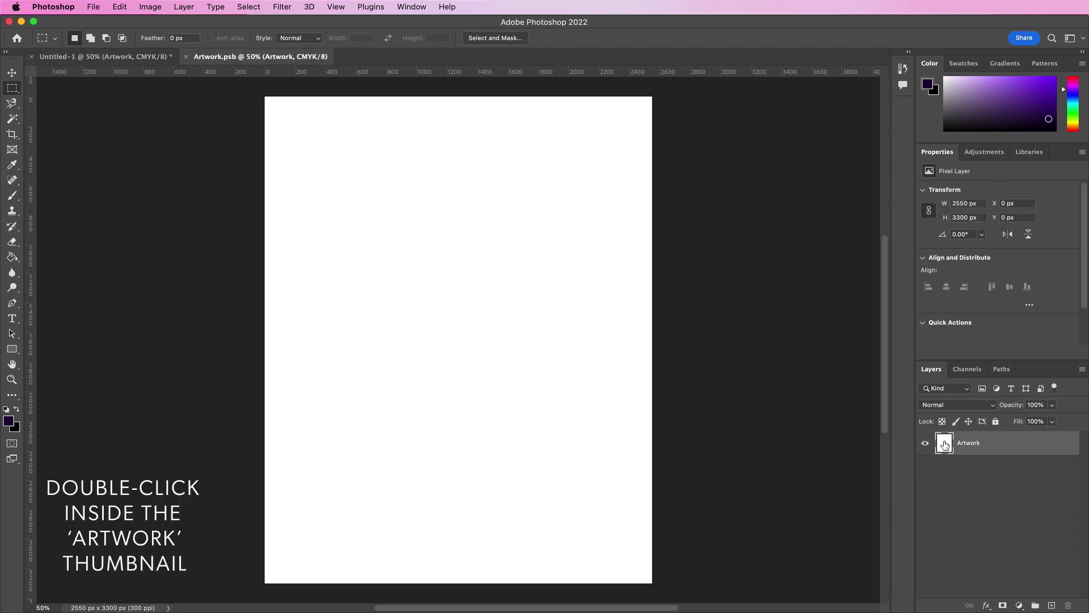
# Switch Artwork.psb to RGB colour mode.
pyautogui.click(151, 7)
pyautogui.moveTo(173, 24)
pyautogui.click(307, 65)
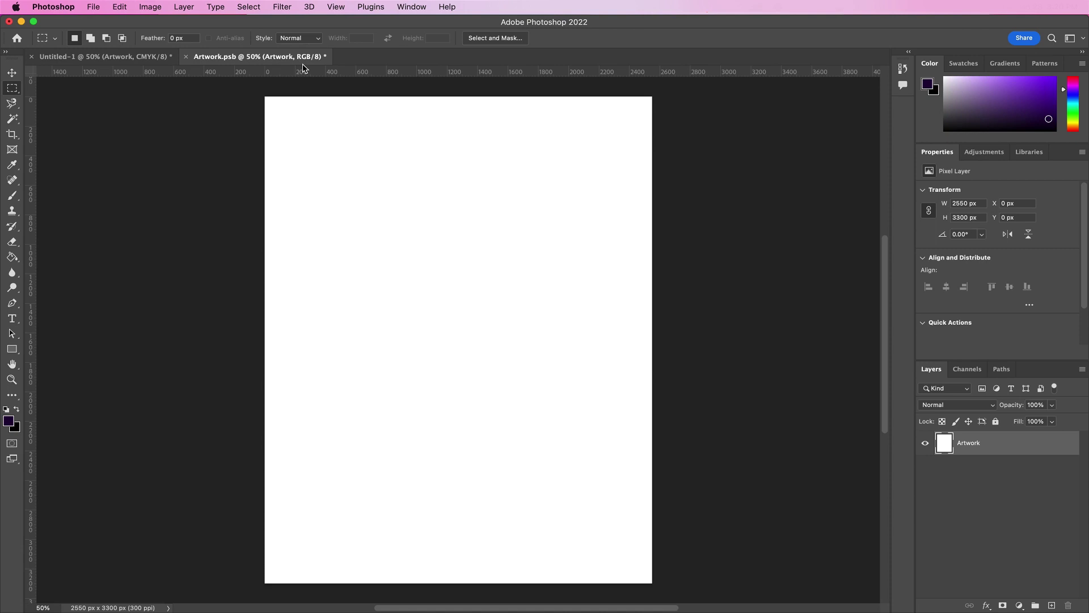
# Open Statue.jpg, rename its layer Statue, and drag it into Artwork.psb.
pyautogui.click(94, 7)
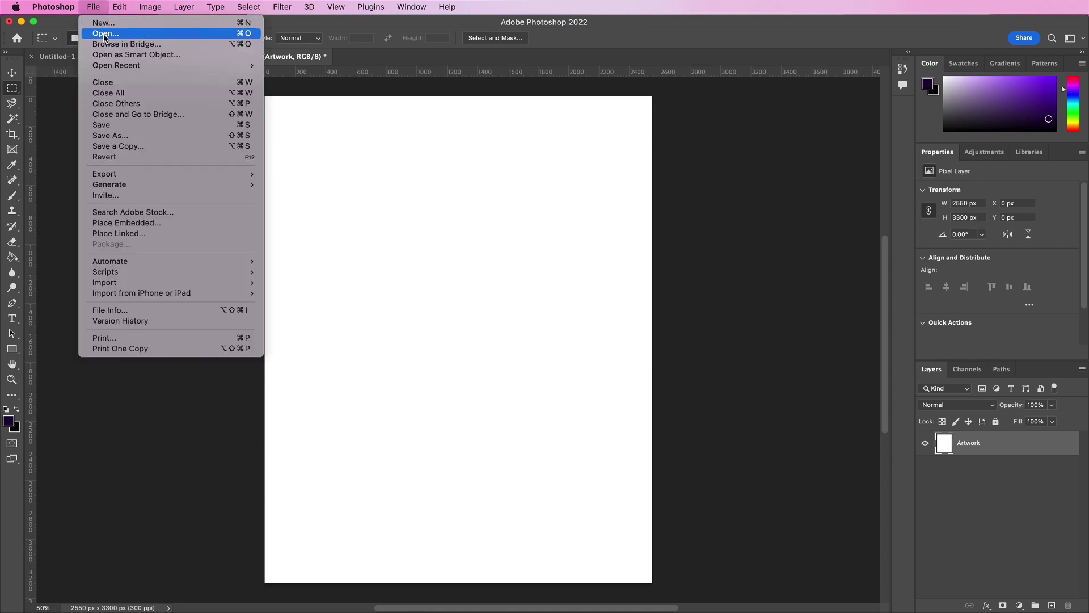
pyautogui.click(108, 29)
pyautogui.doubleClick(427, 137)
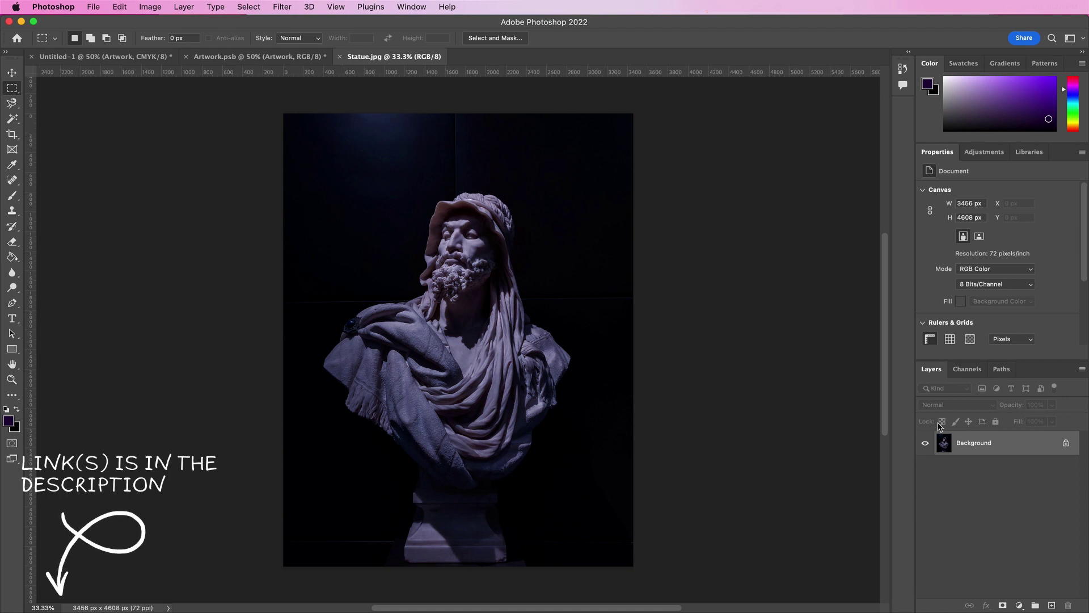
pyautogui.doubleClick(988, 448)
pyautogui.write('Statue')
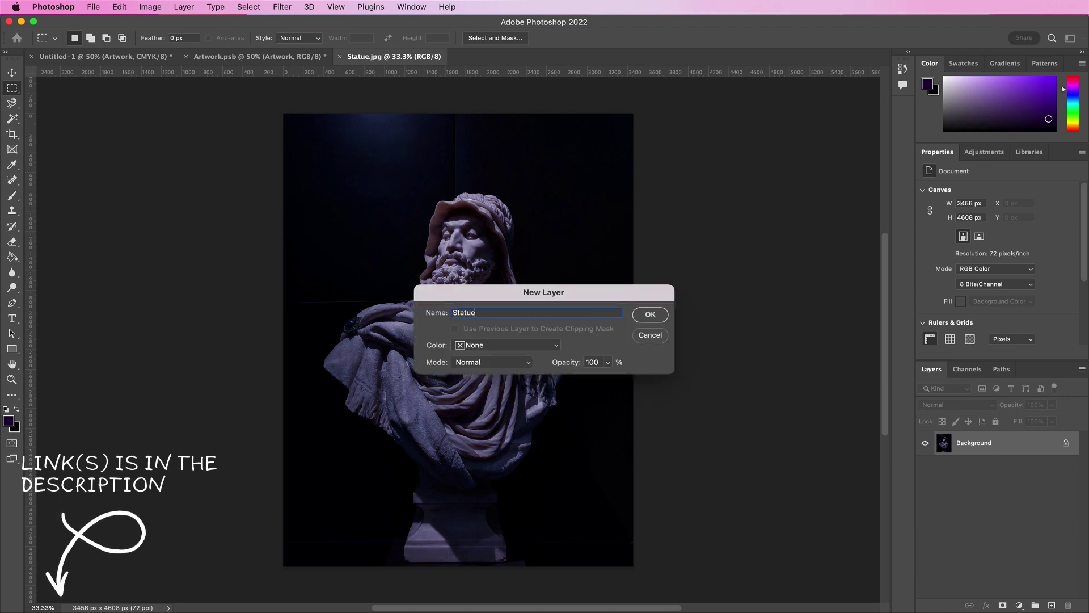
pyautogui.press('Return')
pyautogui.press('v')
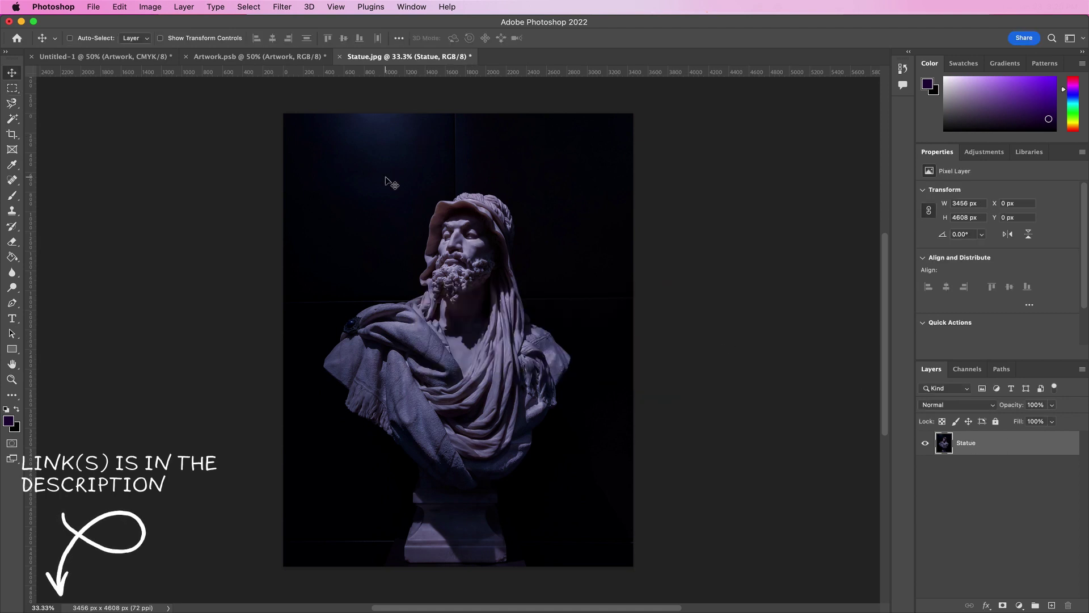
pyautogui.moveTo(389, 178); pyautogui.dragTo(431, 258)
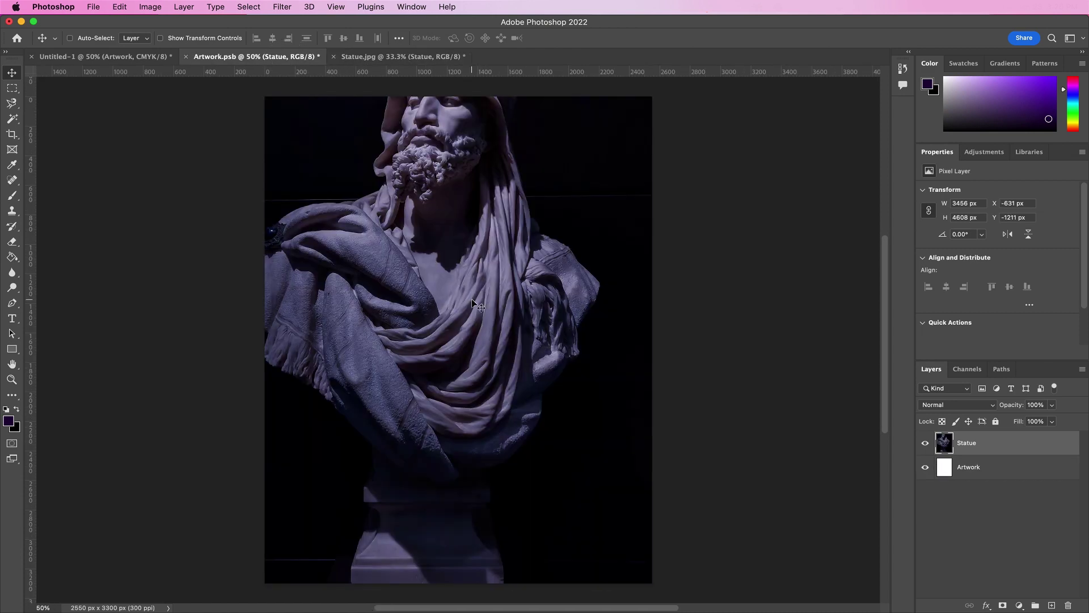
# Free Transform the statue to about 80 percent so it covers the page.
pyautogui.press('super+t')
pyautogui.moveTo(695, 257); pyautogui.dragTo(607, 231)
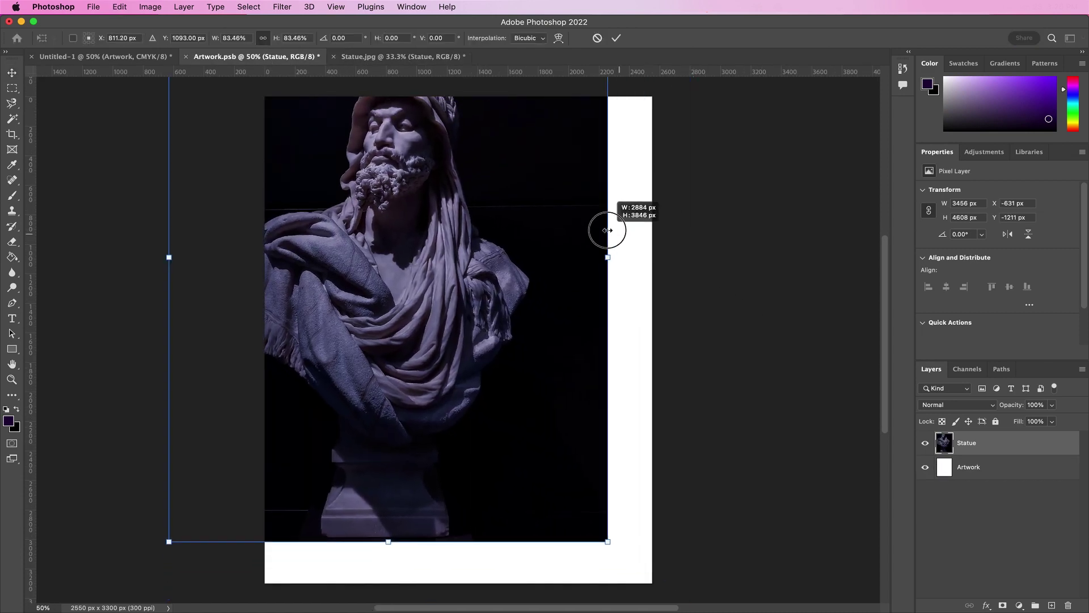
pyautogui.moveTo(481, 238); pyautogui.dragTo(558, 280)
pyautogui.moveTo(242, 299); pyautogui.dragTo(265, 301)
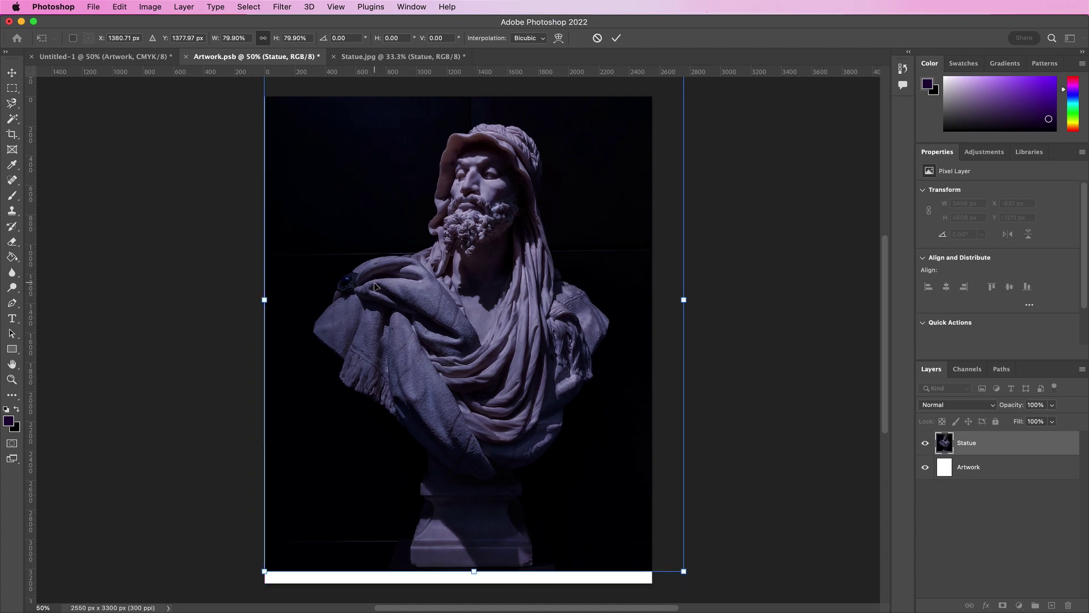
pyautogui.moveTo(393, 271); pyautogui.dragTo(368, 299)
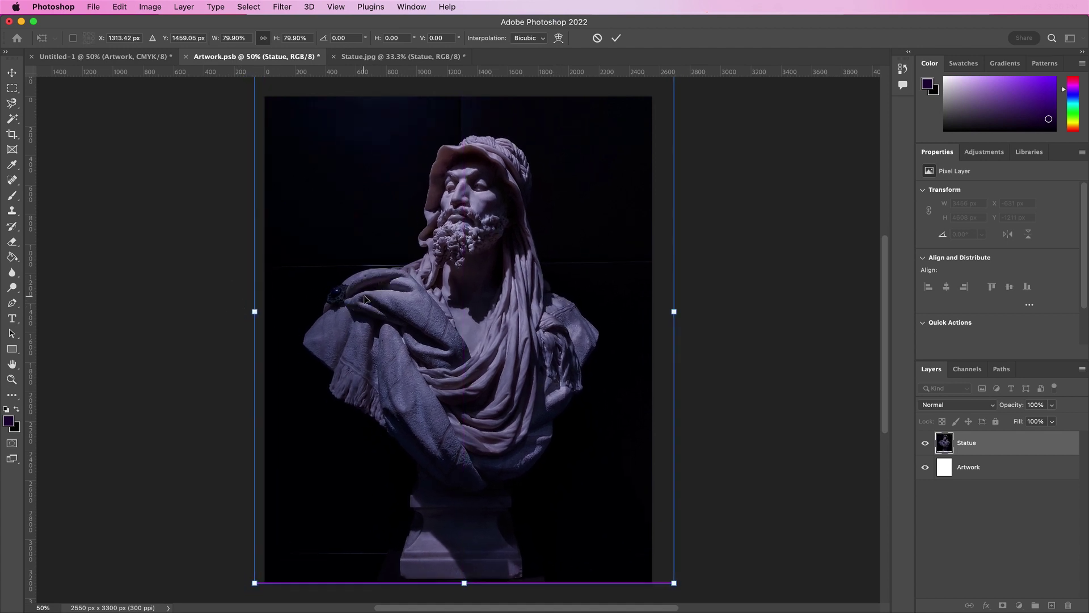
pyautogui.press('Return')
# Add a Black & White adjustment, save Artwork.psb, and close Statue.jpg without saving.
pyautogui.click(1018, 605)
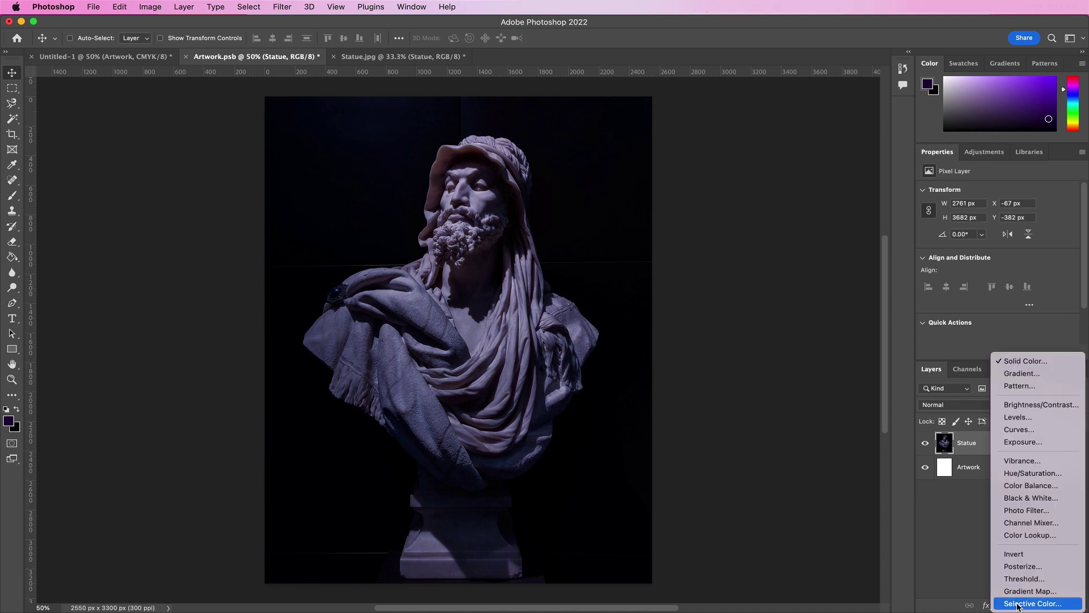
pyautogui.click(1019, 498)
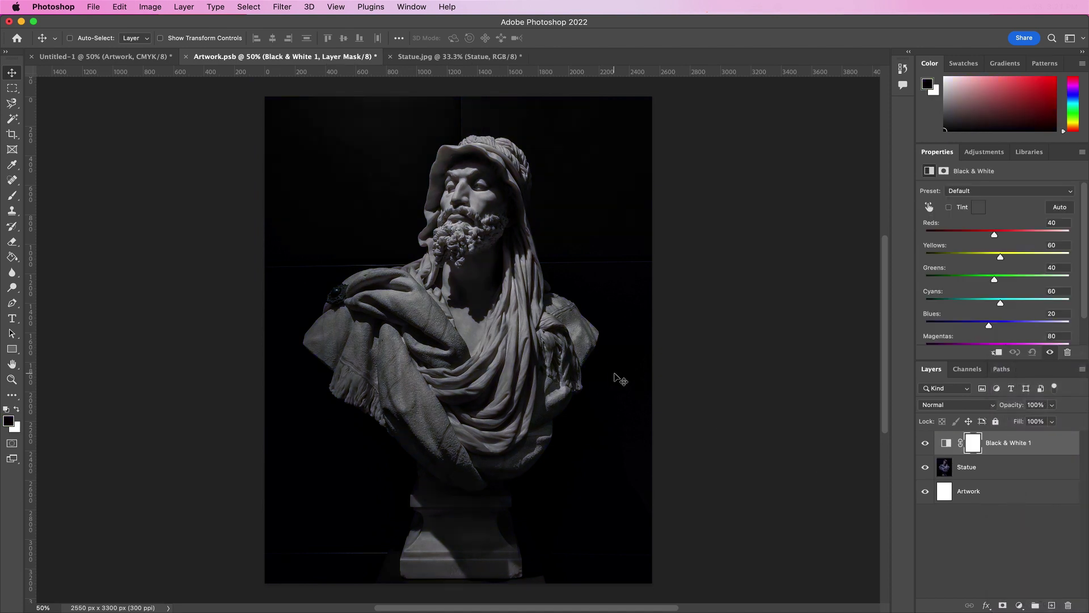
pyautogui.click(94, 6)
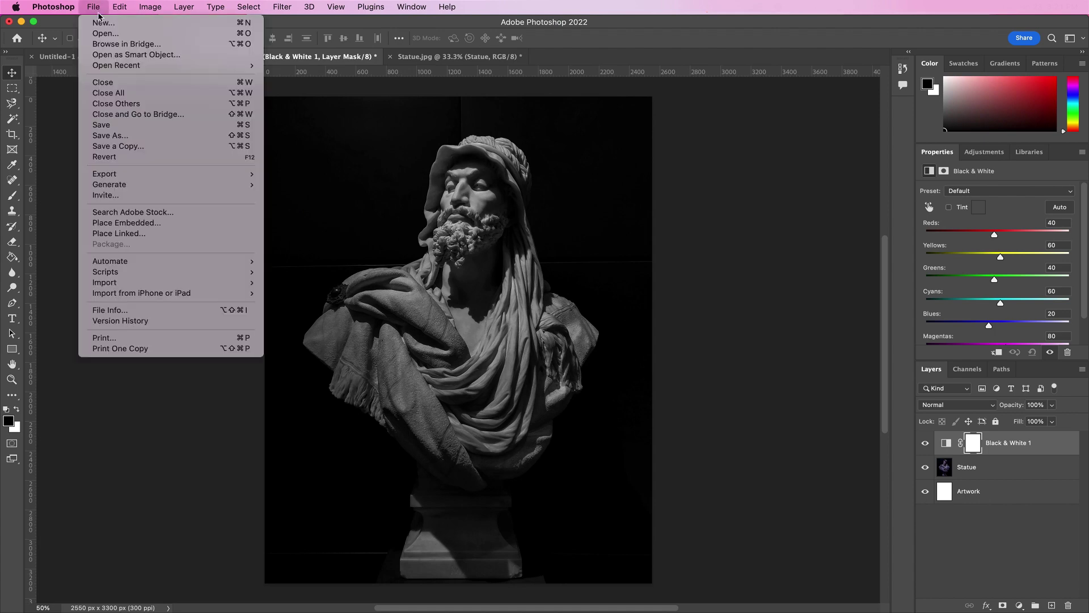
pyautogui.click(114, 126)
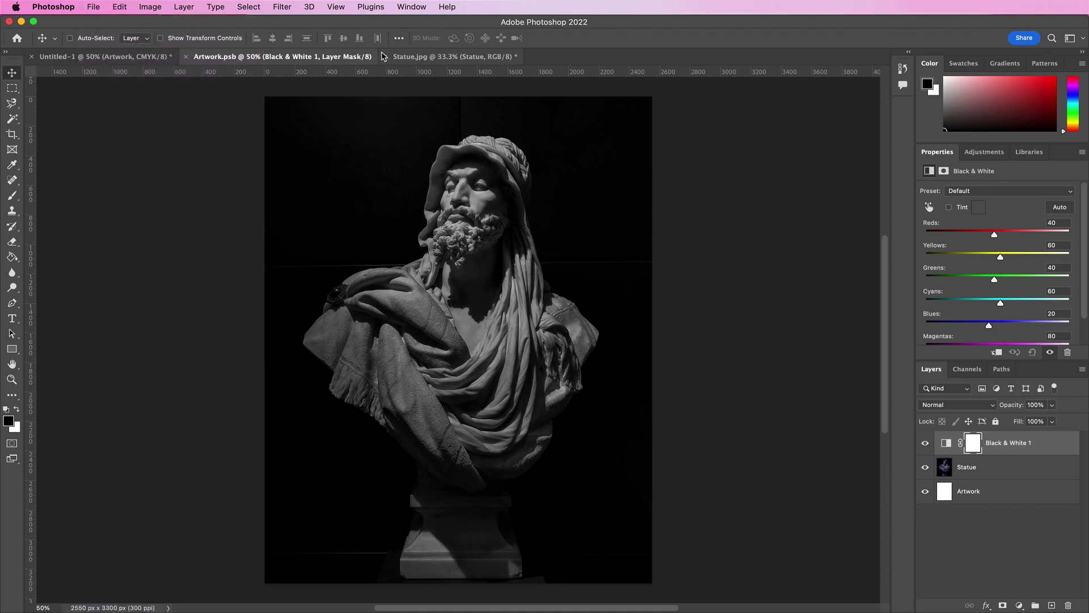
pyautogui.click(386, 56)
pyautogui.click(485, 260)
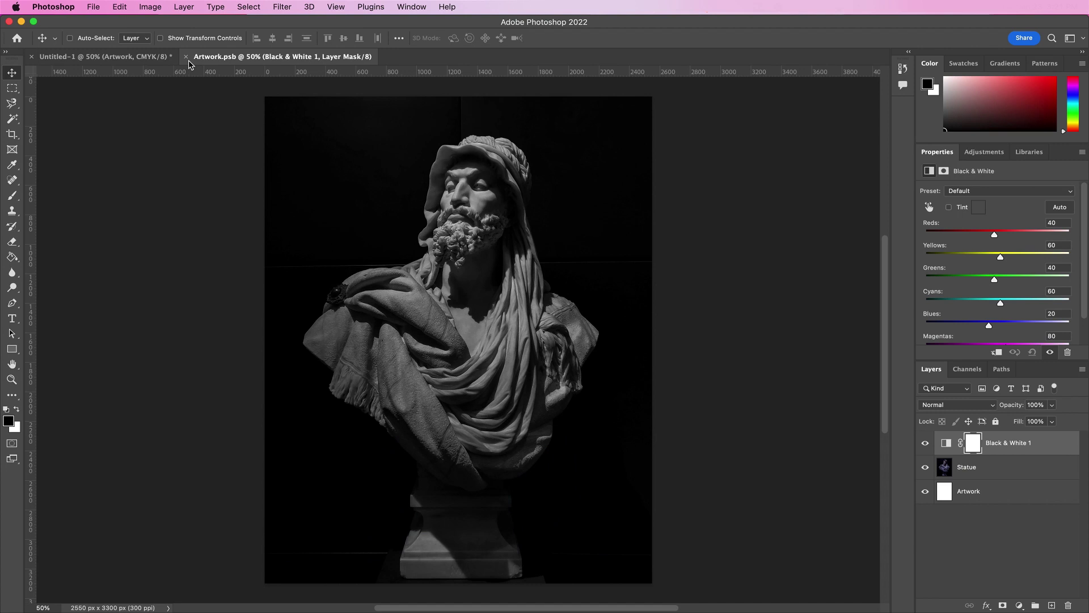
# Duplicate Artwork as a layer named Black and group both into a group named Black.
pyautogui.click(186, 57)
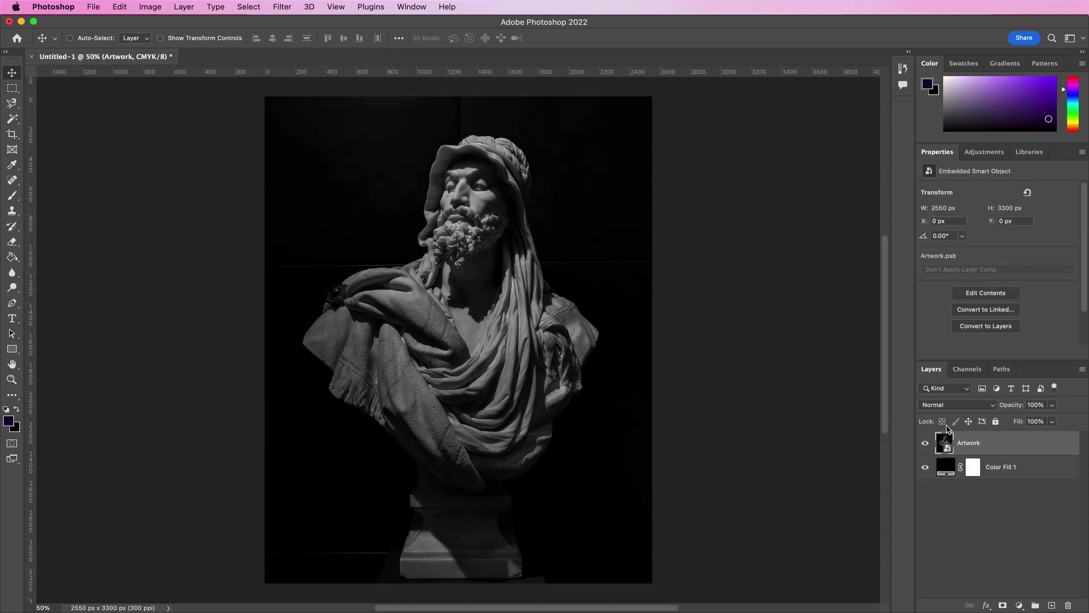
pyautogui.moveTo(1021, 448); pyautogui.dragTo(1051, 606)
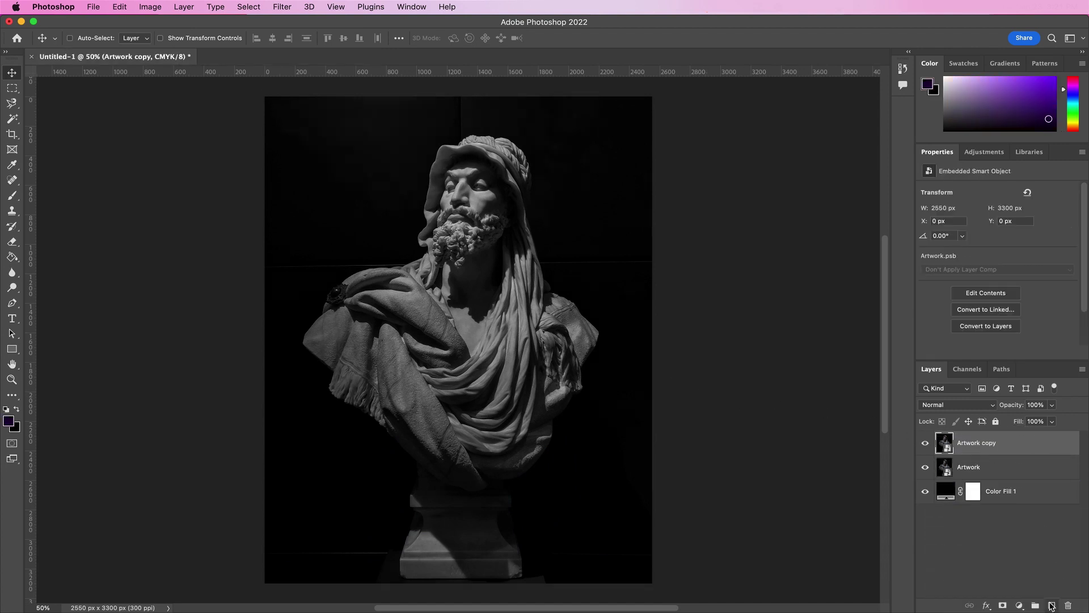
pyautogui.write('Black')
pyautogui.press('Return')
pyautogui.keyDown('shift'); pyautogui.click(1003, 467); pyautogui.keyUp('shift')
pyautogui.click(1035, 605)
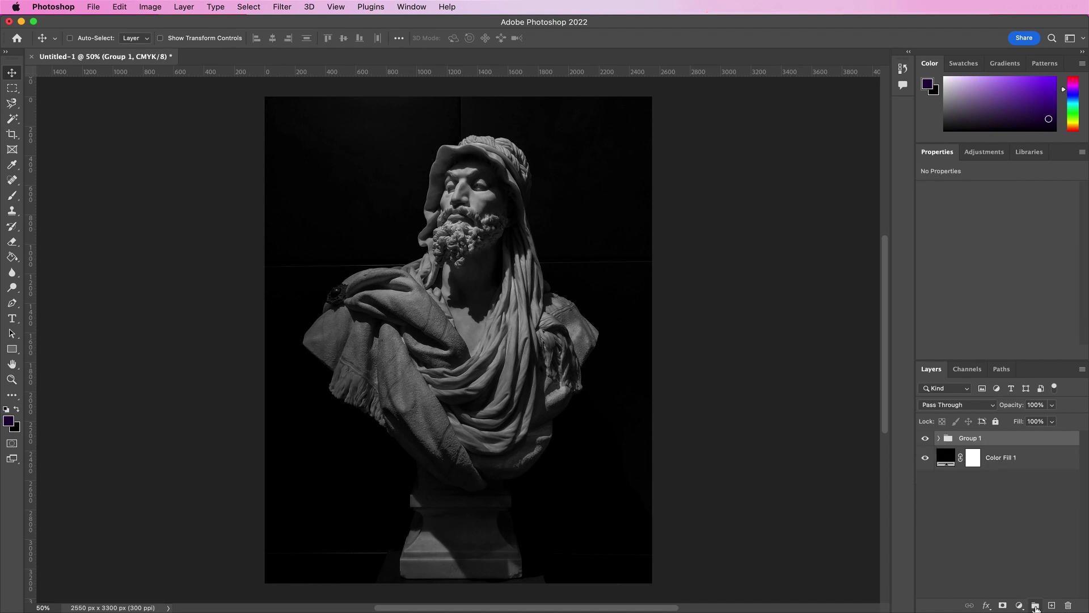
pyautogui.write('lack')
pyautogui.press('Return')
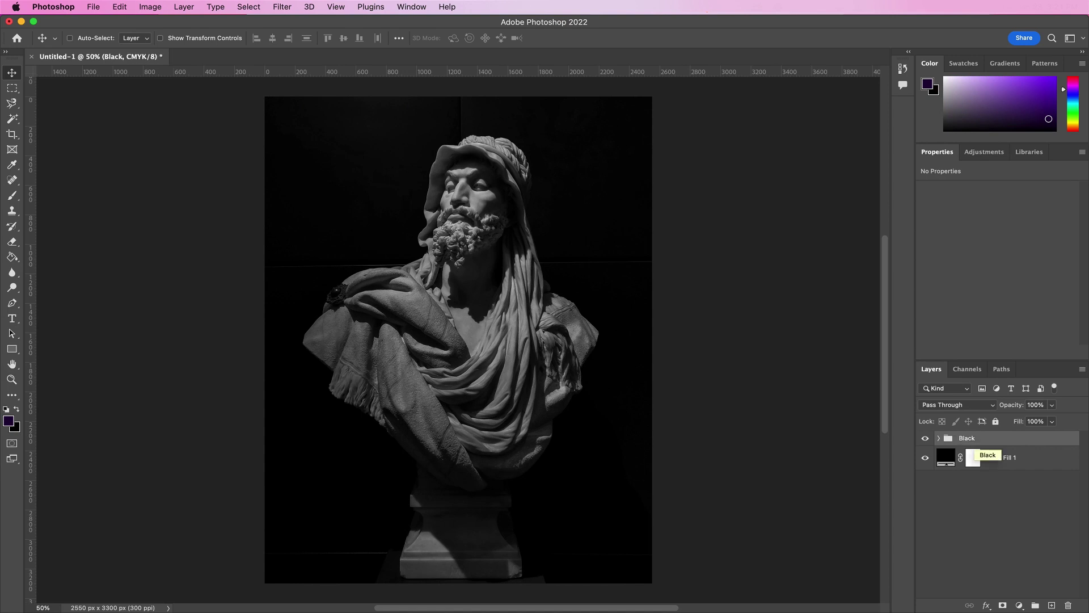
# Duplicate the Black layer several times and group copies 3 and 4 into a group named Red.
pyautogui.click(940, 440)
pyautogui.click(998, 466)
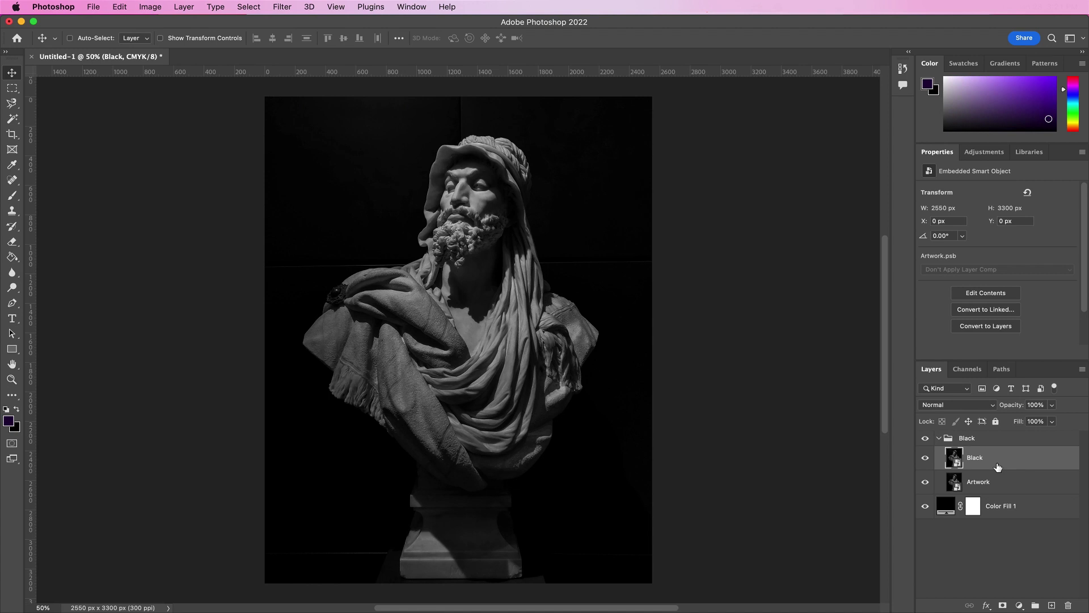
pyautogui.press('super+j')
pyautogui.press('super+j')
pyautogui.press('super+j')
pyautogui.press('super+j')
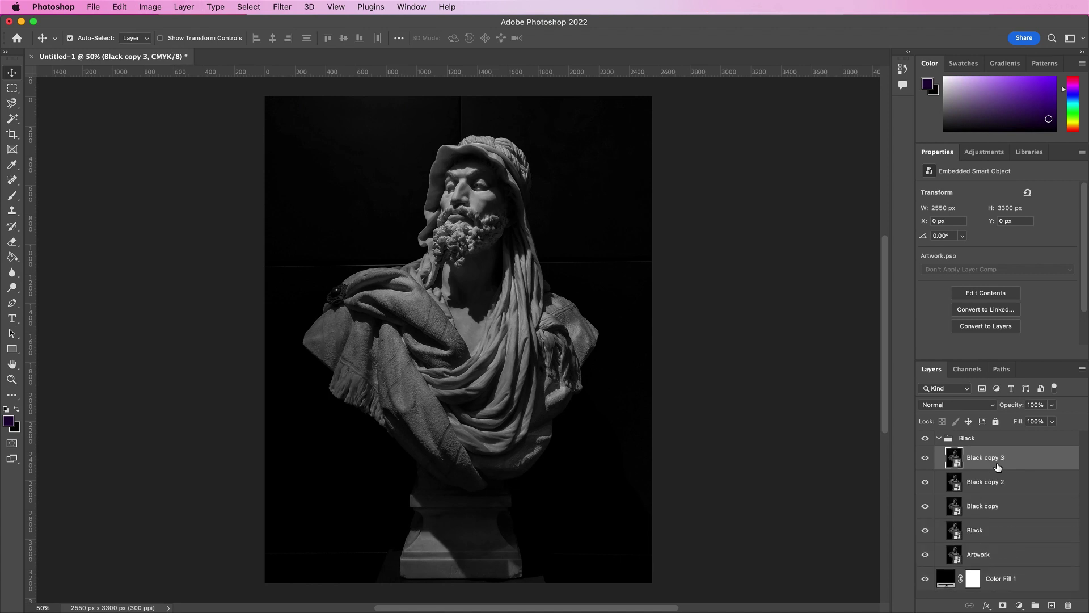
pyautogui.keyDown('shift'); pyautogui.click(1007, 482); pyautogui.keyUp('shift')
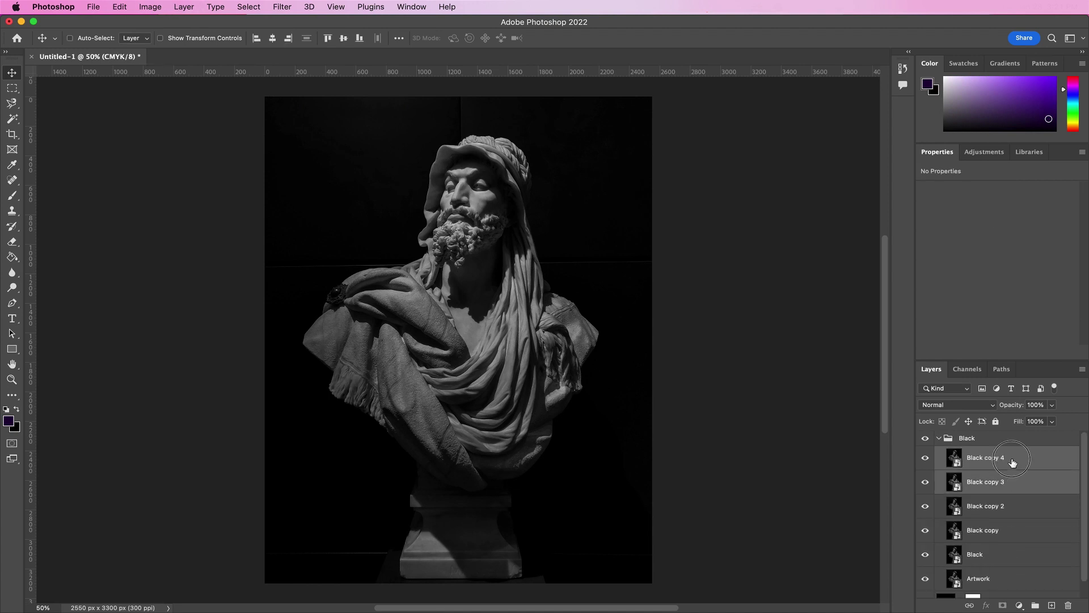
pyautogui.moveTo(1012, 462); pyautogui.dragTo(1007, 436)
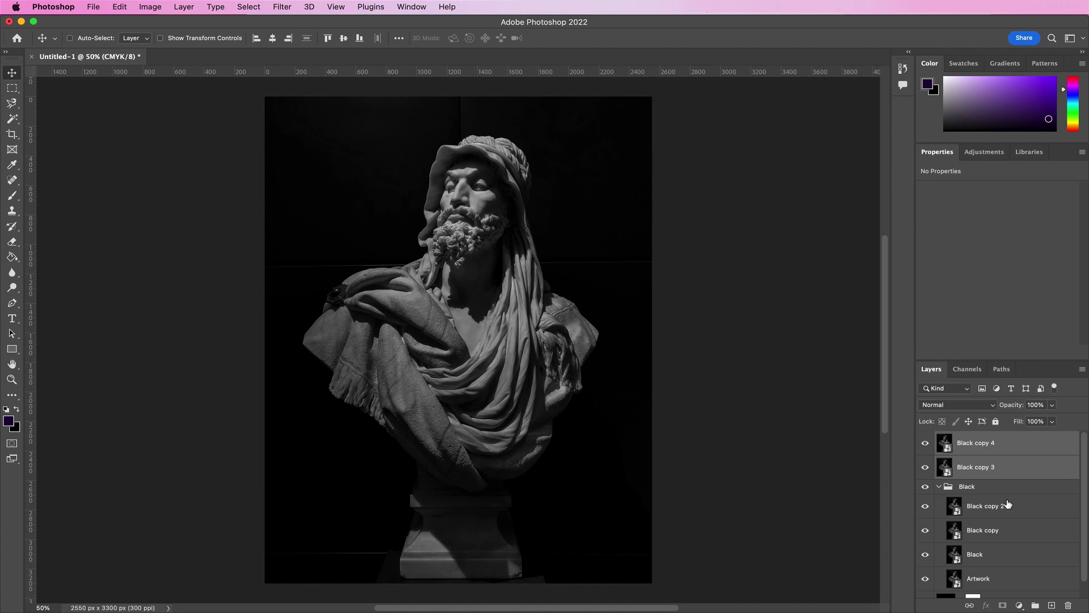
pyautogui.press('super+g')
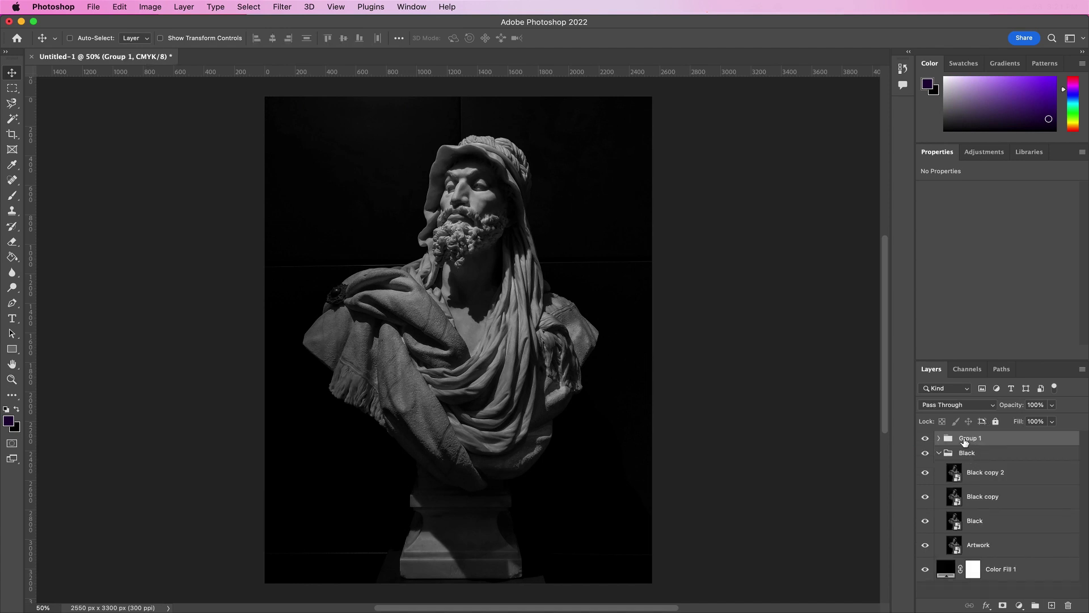
pyautogui.write('Red')
pyautogui.press('Return')
# Move Black copy 2 into a new group named Green, naming the layer Green.
pyautogui.moveTo(986, 477); pyautogui.dragTo(1013, 457)
pyautogui.click(1034, 604)
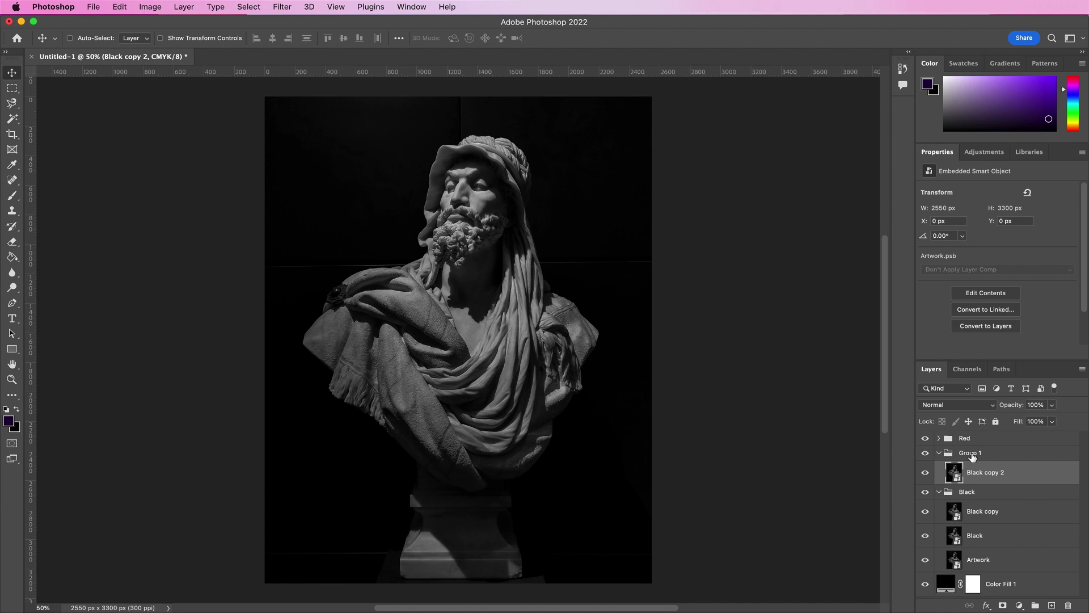
pyautogui.write('Red')
pyautogui.press('Return')
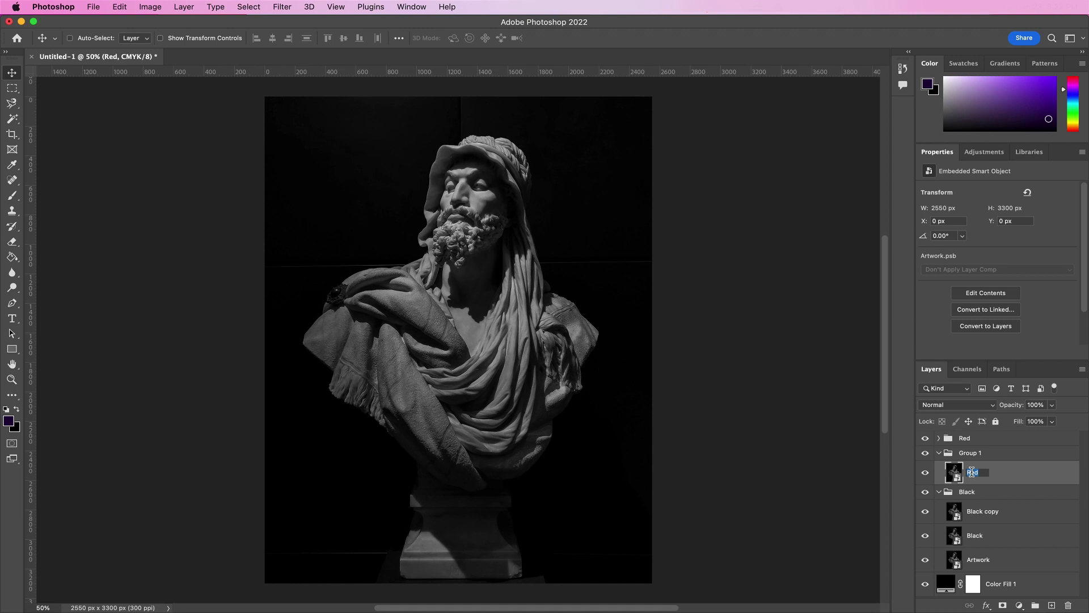
pyautogui.press('Return')
pyautogui.click(973, 454)
pyautogui.write('Green')
pyautogui.press('Return')
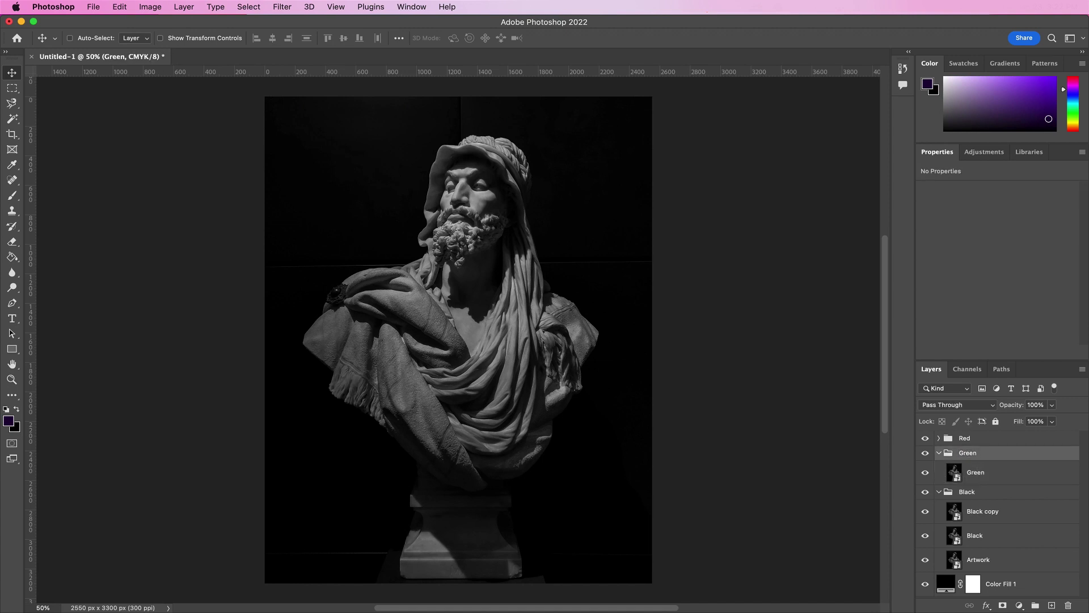
# Move Black copy into a new group named Blue and rename the layer Blue.
pyautogui.moveTo(988, 513); pyautogui.dragTo(1015, 489)
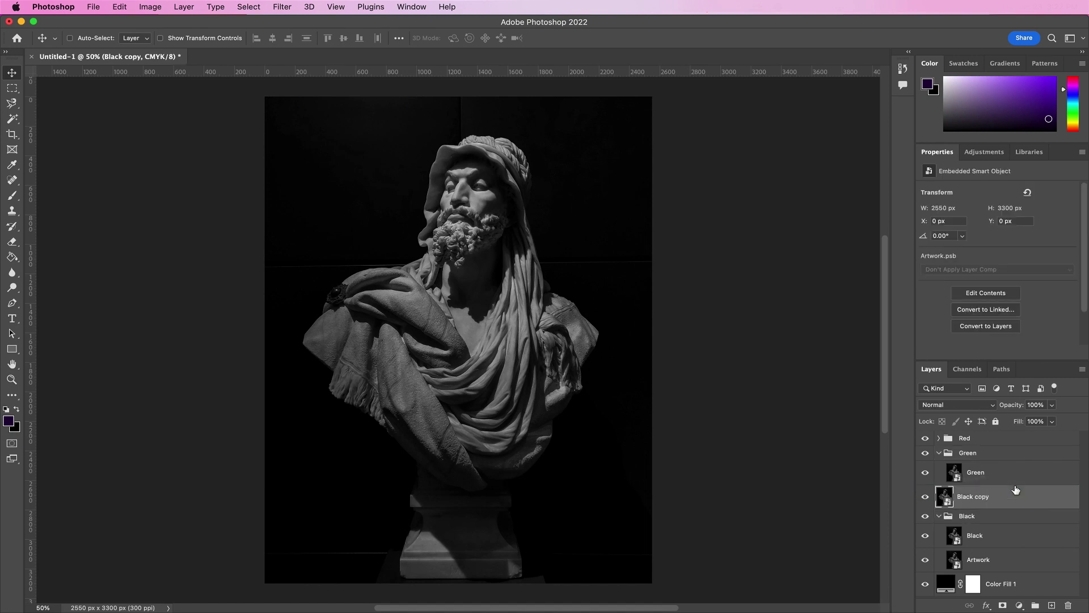
pyautogui.click(1035, 605)
pyautogui.click(1007, 512)
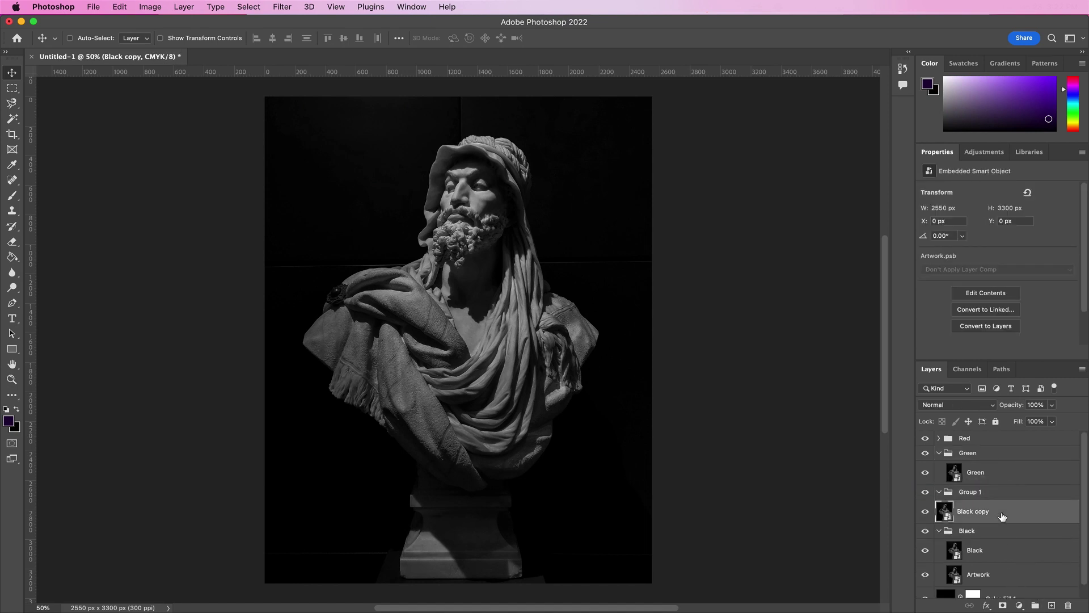
pyautogui.moveTo(1008, 515); pyautogui.dragTo(1005, 497)
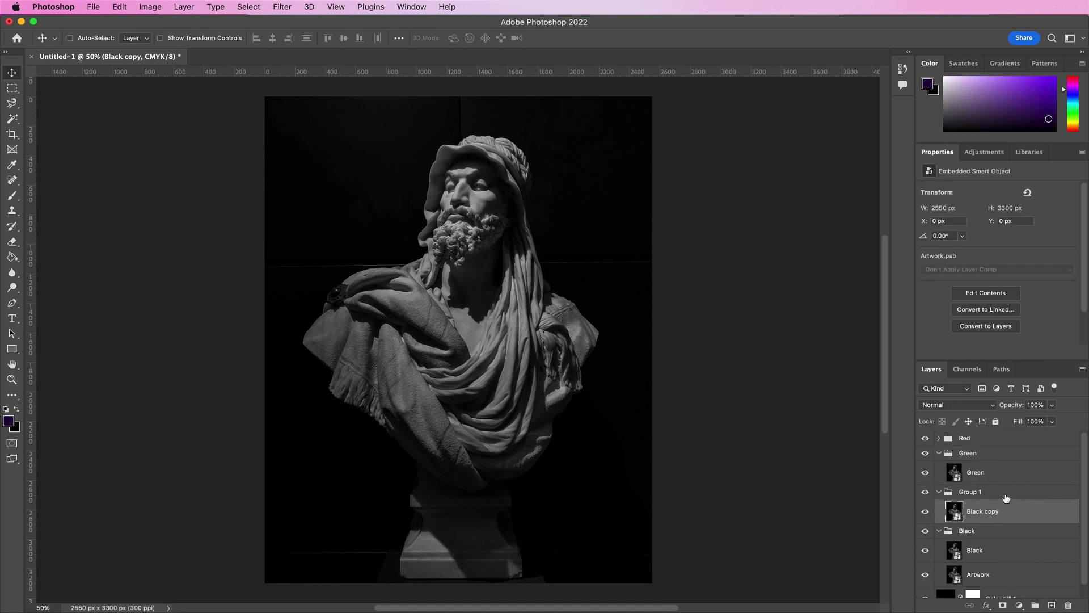
pyautogui.doubleClick(971, 492)
pyautogui.write('Blue')
pyautogui.press('Return')
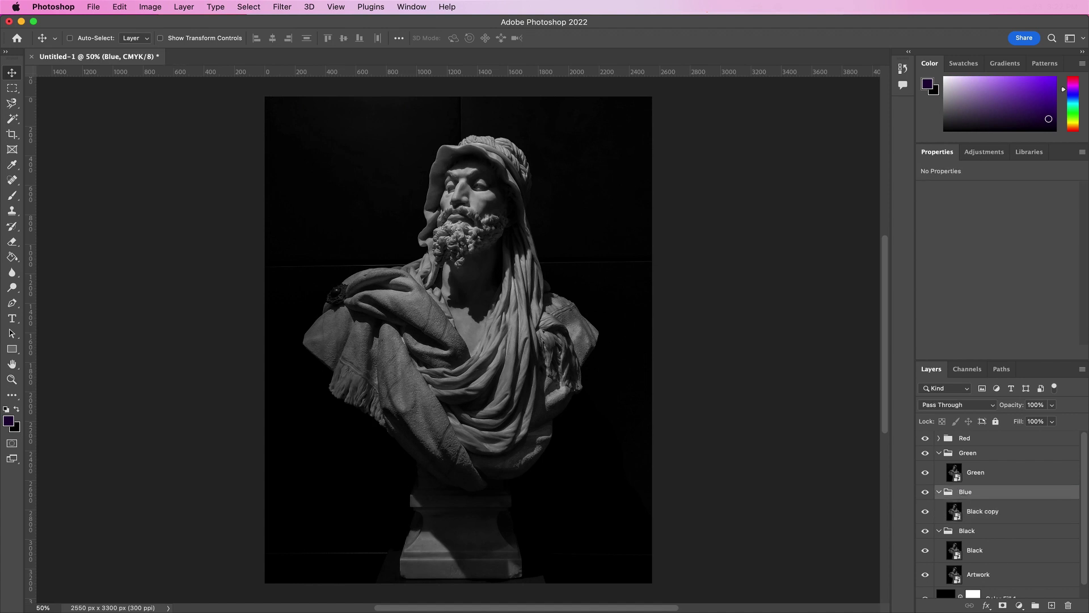
pyautogui.click(979, 513)
pyautogui.write('Blue')
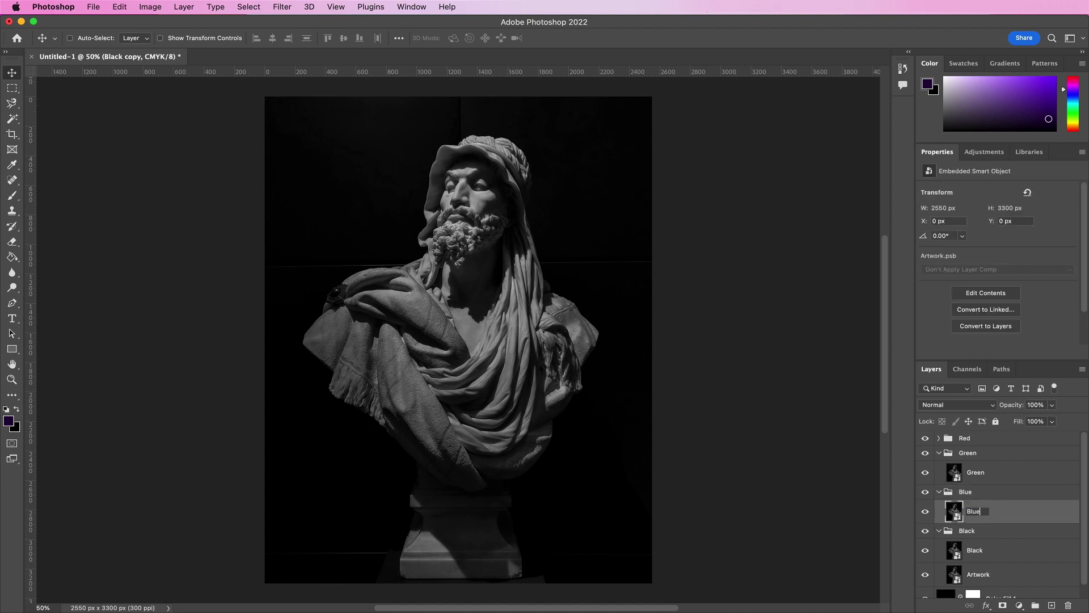
pyautogui.press('Return')
pyautogui.scroll(-1, 988, 538)
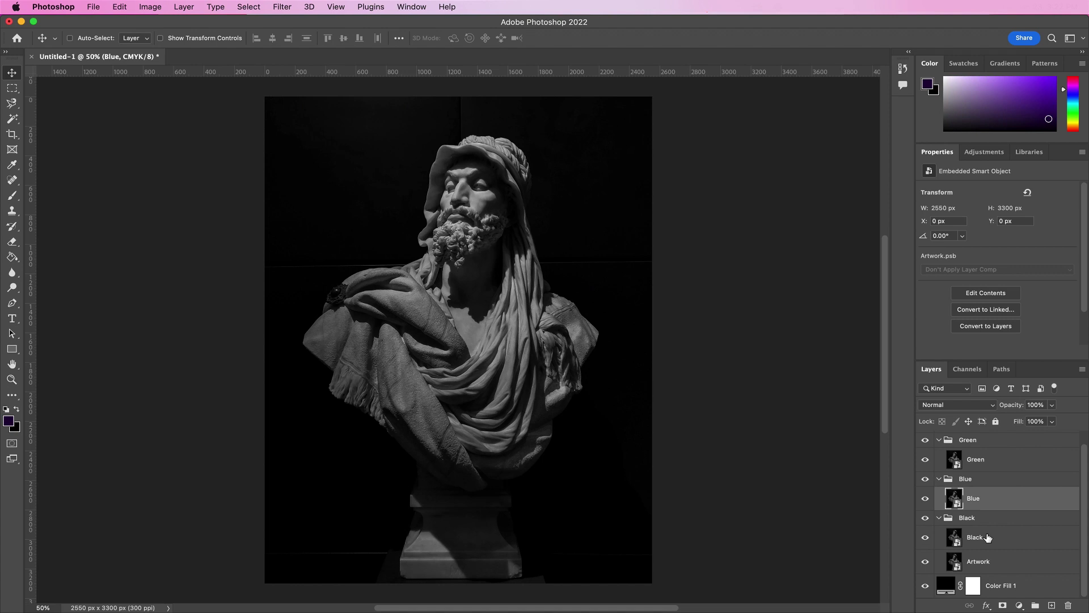
# Give the Blue group a blue colour label and the Green group a green one.
pyautogui.click(974, 522)
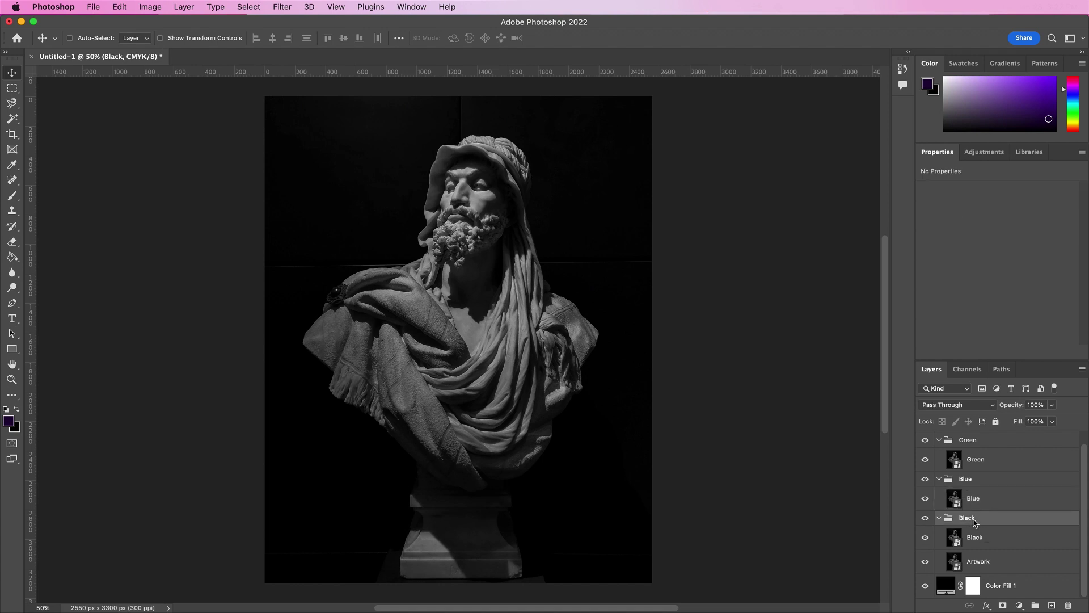
pyautogui.rightClick(974, 522)
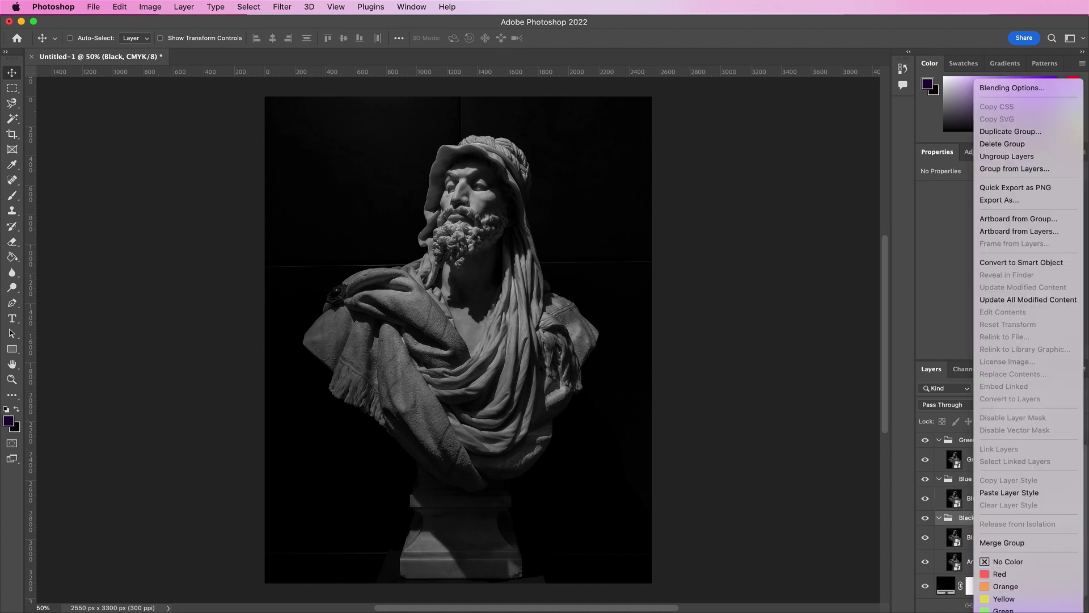
pyautogui.click(974, 538)
pyautogui.click(979, 483)
pyautogui.rightClick(978, 483)
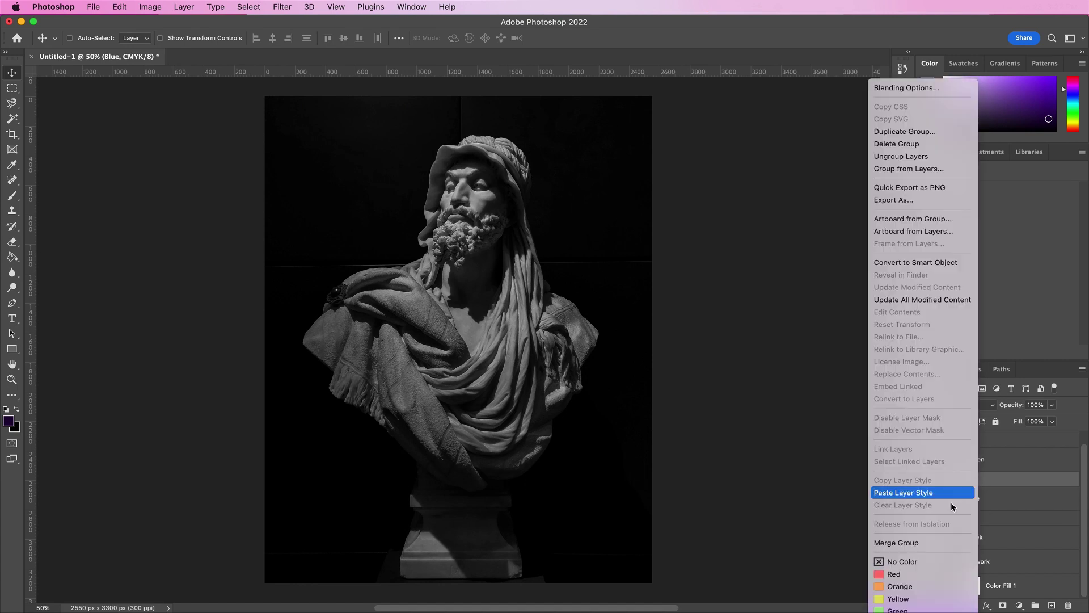
pyautogui.click(979, 483)
pyautogui.click(978, 441)
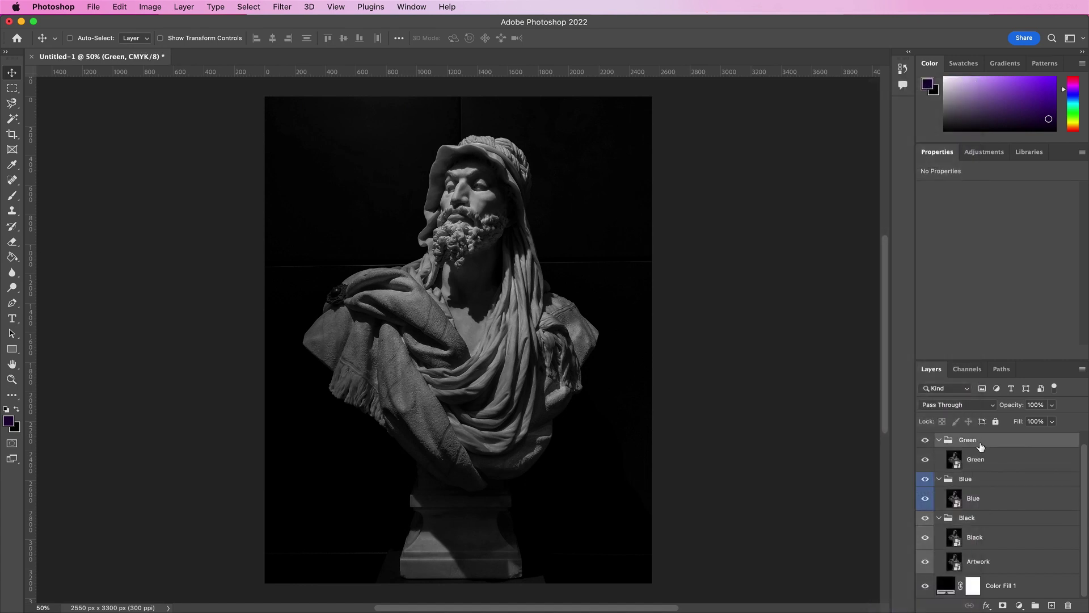
pyautogui.rightClick(979, 446)
pyautogui.click(899, 610)
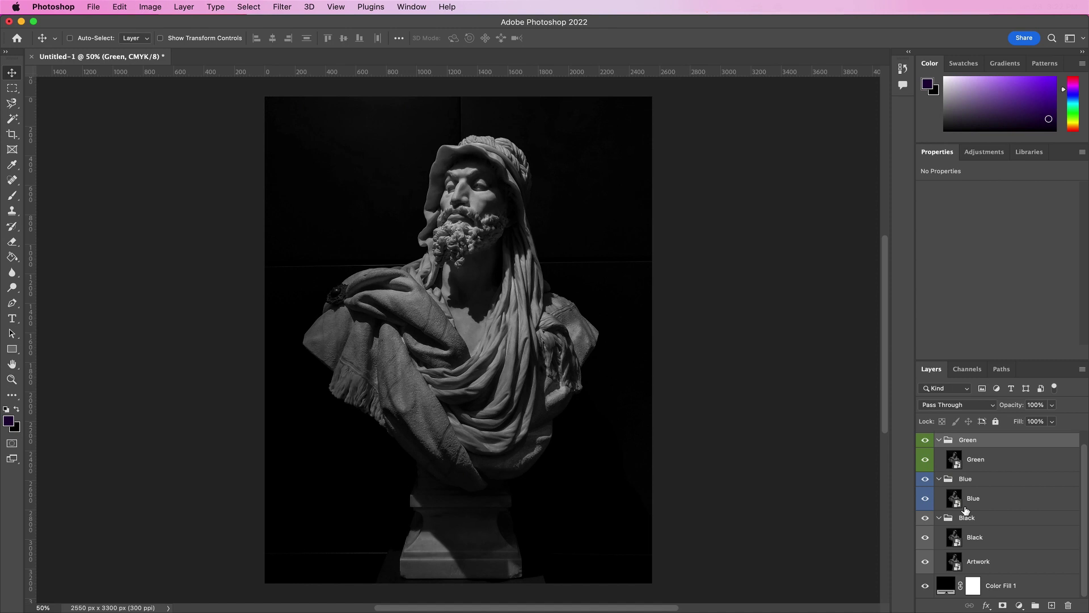
# Give the Red group a red colour label.
pyautogui.scroll(1, 981, 445)
pyautogui.click(981, 442)
pyautogui.rightClick(981, 442)
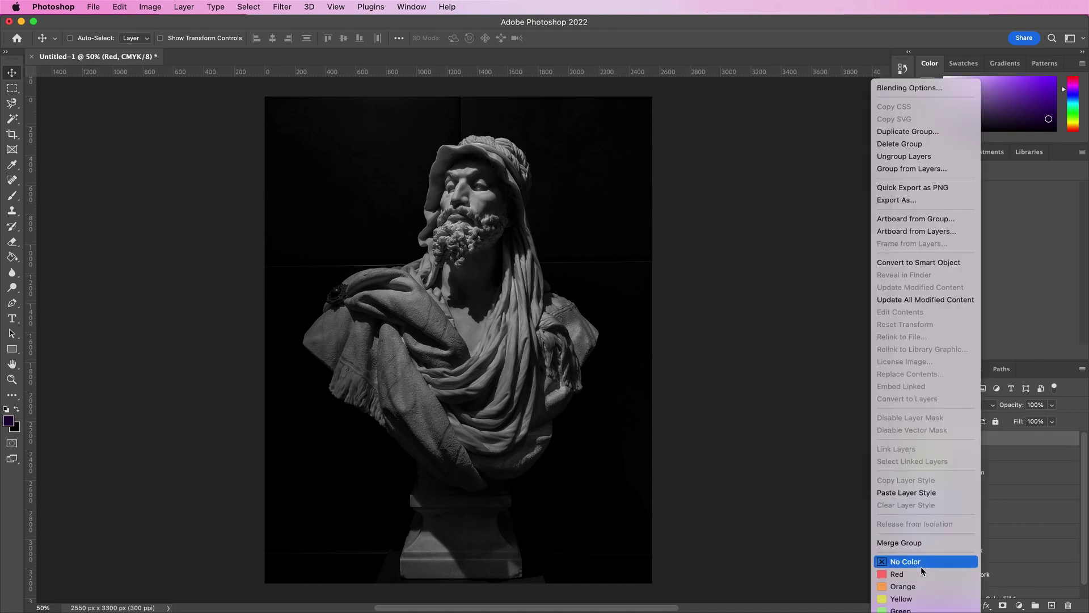
pyautogui.click(896, 570)
# Rename Black copy 4 and Black copy 3 inside the Red group to Red.
pyautogui.click(939, 439)
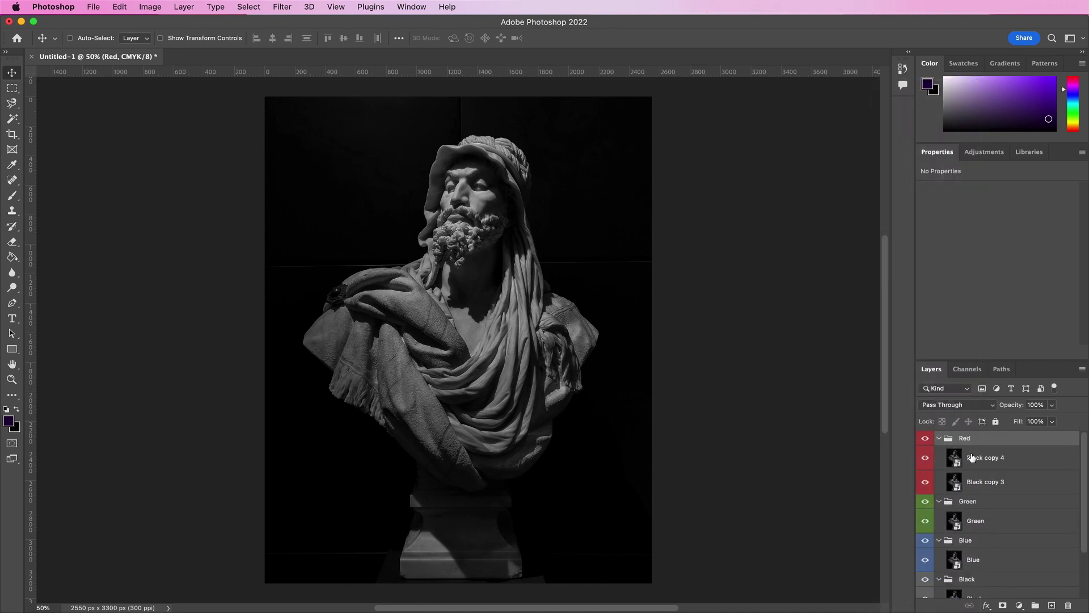
pyautogui.click(975, 457)
pyautogui.write('Red')
pyautogui.press('Return')
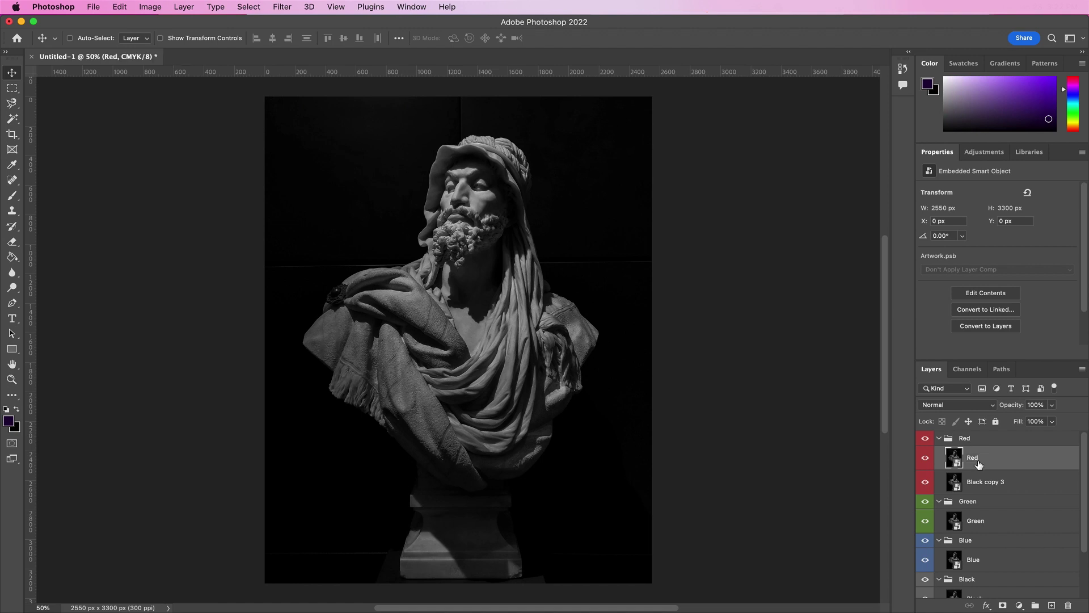
pyautogui.doubleClick(982, 481)
pyautogui.write('Red')
pyautogui.press('Return')
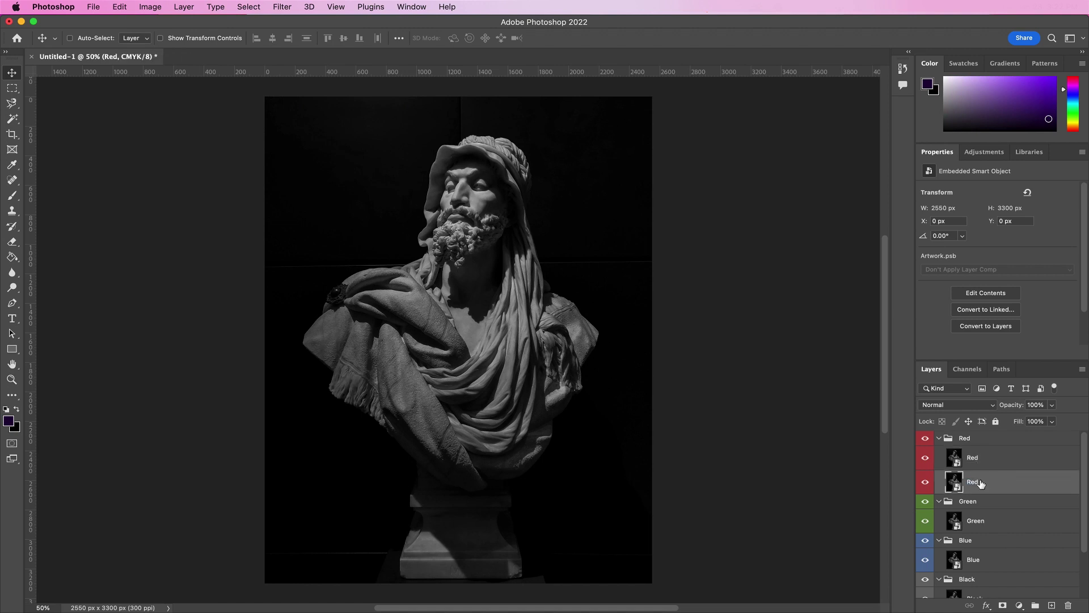
pyautogui.click(939, 439)
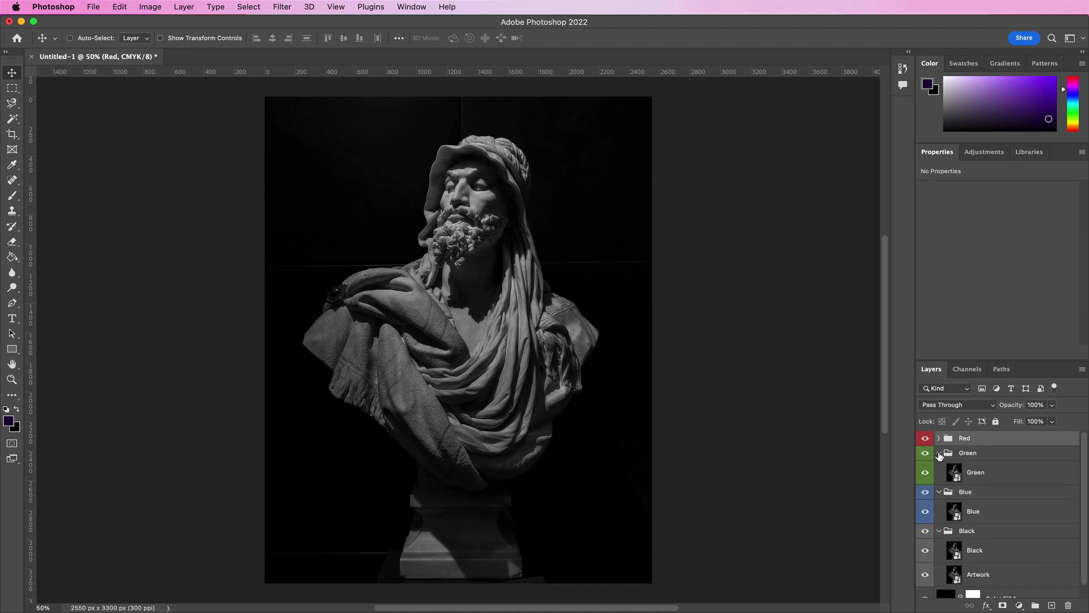
# Collapse the Green and Blue groups, hide Blue, and select the Artwork layer.
pyautogui.click(939, 453)
pyautogui.click(937, 468)
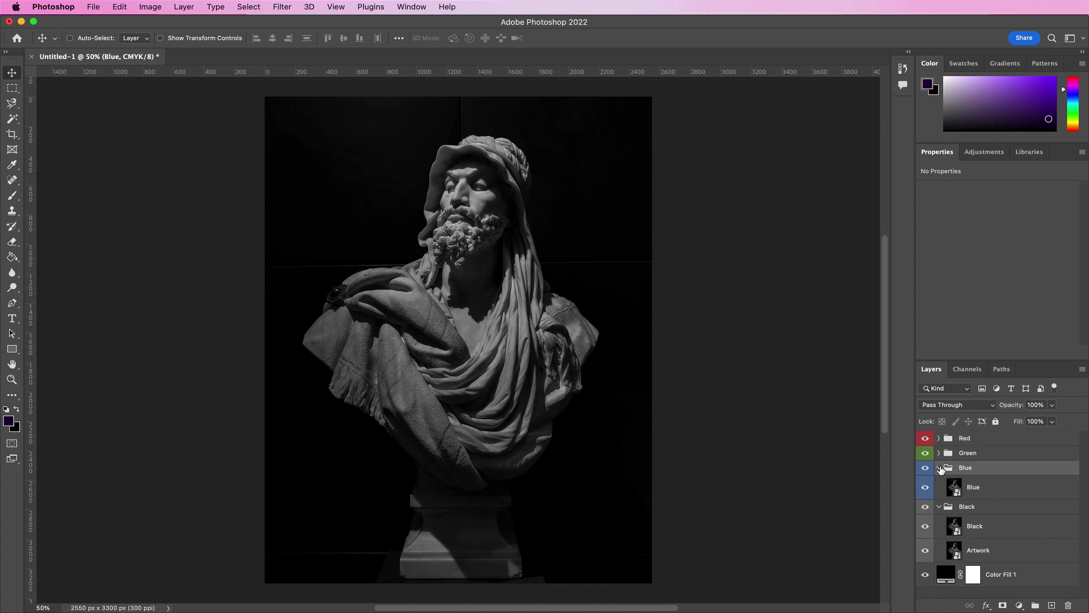
pyautogui.click(938, 468)
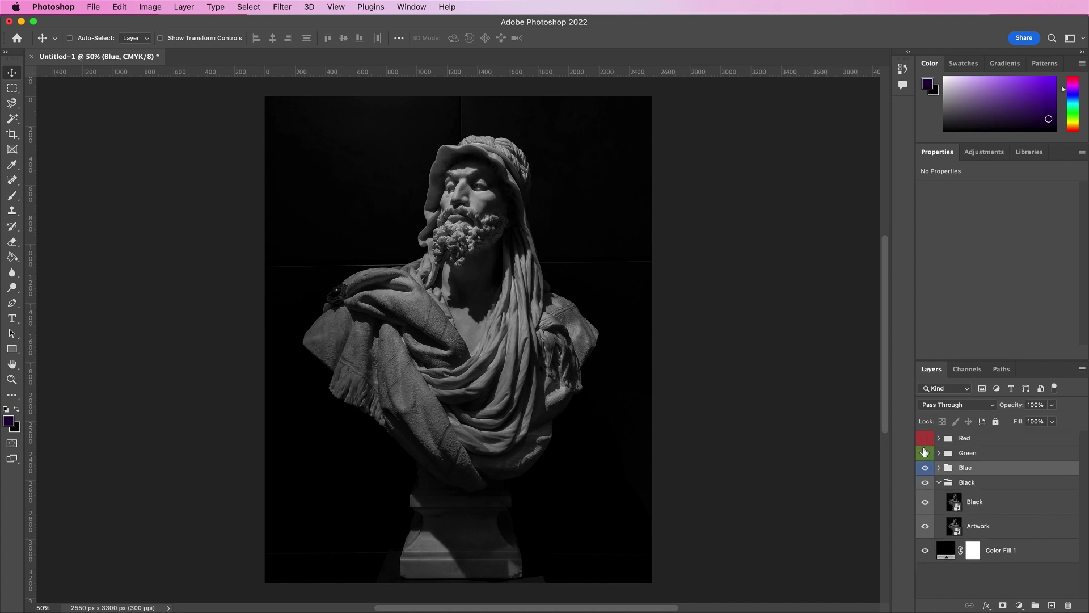
pyautogui.click(924, 468)
pyautogui.click(990, 528)
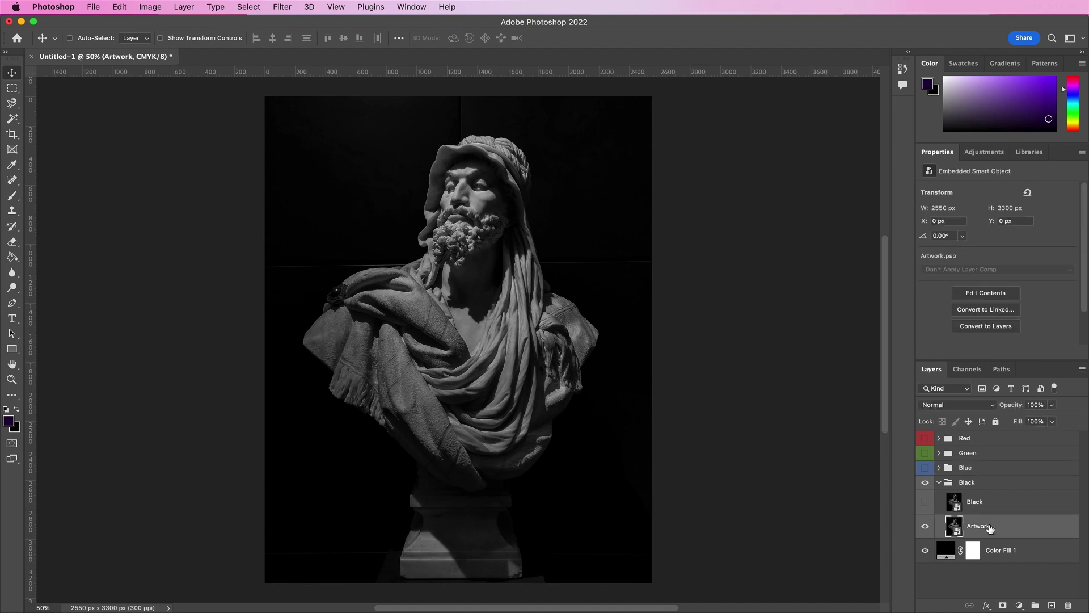
# Draw thin horizontal rectangular stripe selections across the statue, from base to headdress.
pyautogui.click(12, 89)
pyautogui.click(91, 38)
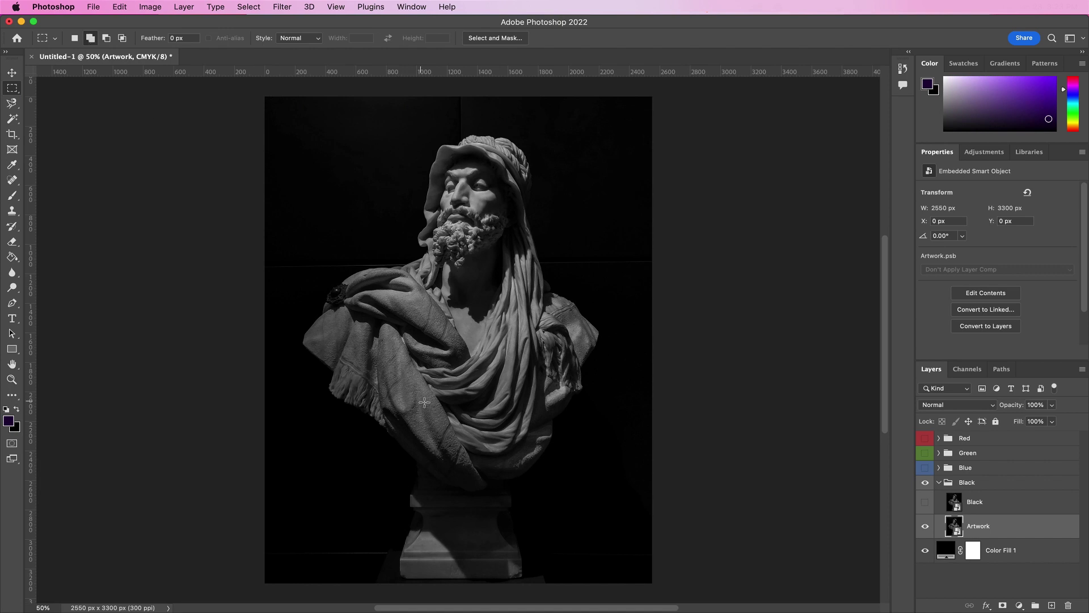
pyautogui.moveTo(611, 546); pyautogui.dragTo(487, 514)
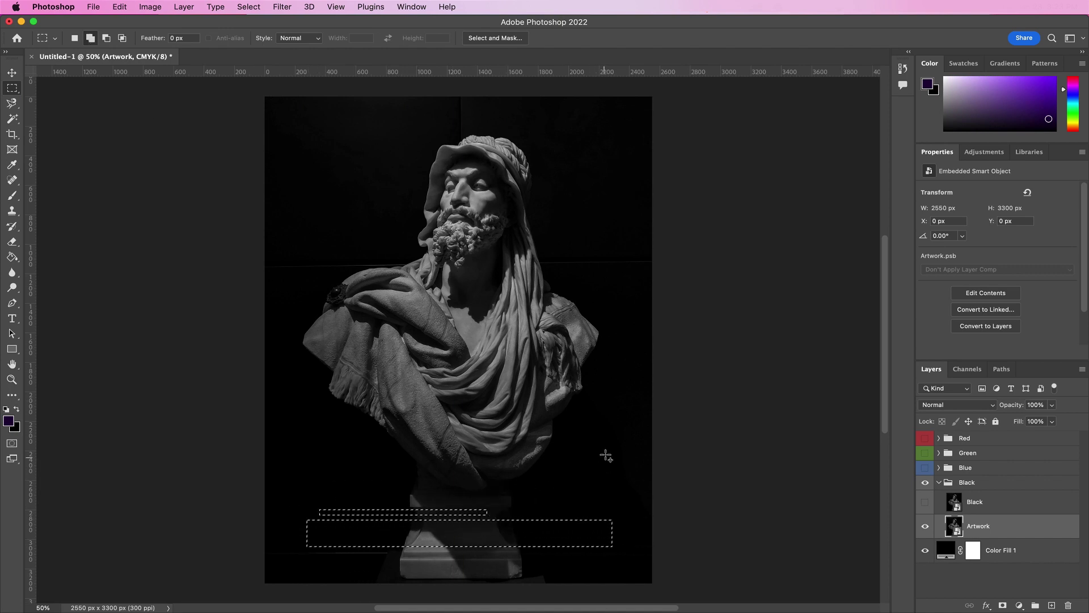
pyautogui.moveTo(595, 432); pyautogui.dragTo(333, 410)
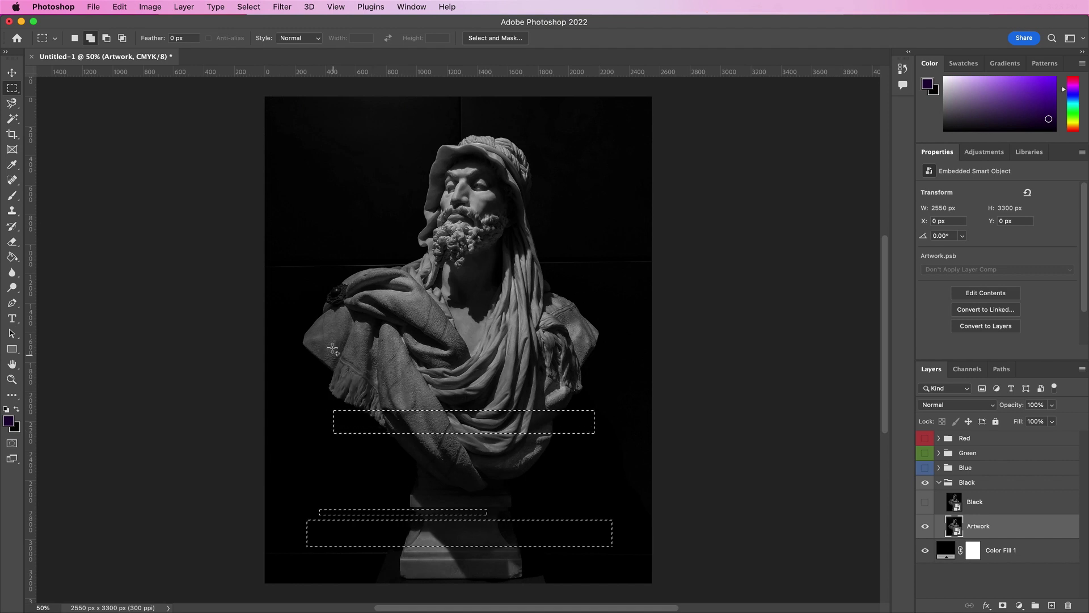
pyautogui.moveTo(307, 293); pyautogui.dragTo(528, 286)
pyautogui.moveTo(566, 217); pyautogui.dragTo(362, 210)
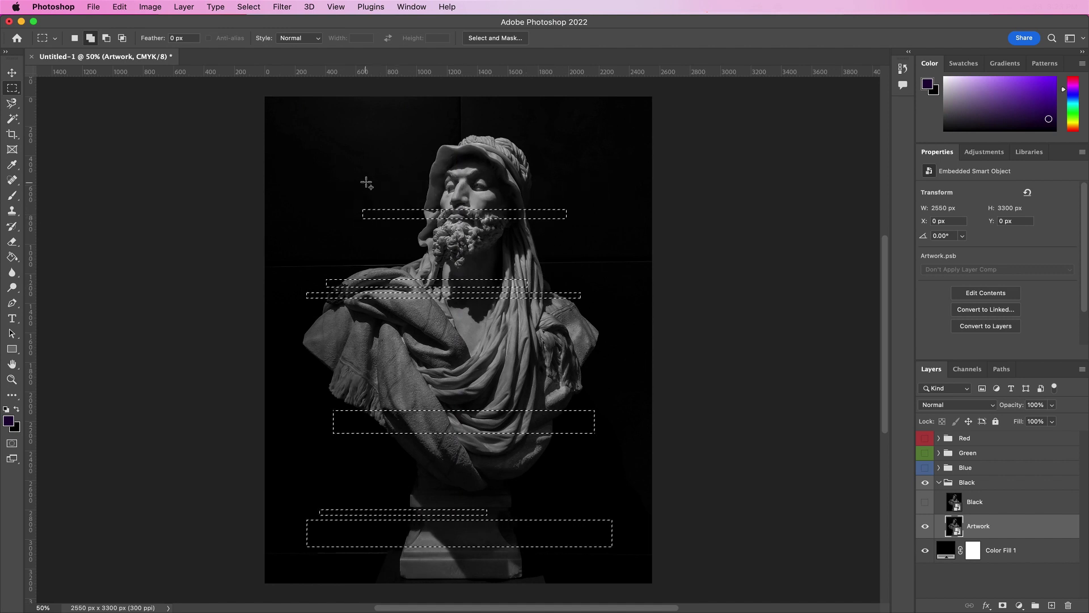
pyautogui.moveTo(369, 166); pyautogui.dragTo(576, 173)
pyautogui.moveTo(479, 160); pyautogui.dragTo(586, 140)
# Invert the selection and add a layer mask hiding the stripes on Artwork.
pyautogui.press('v')
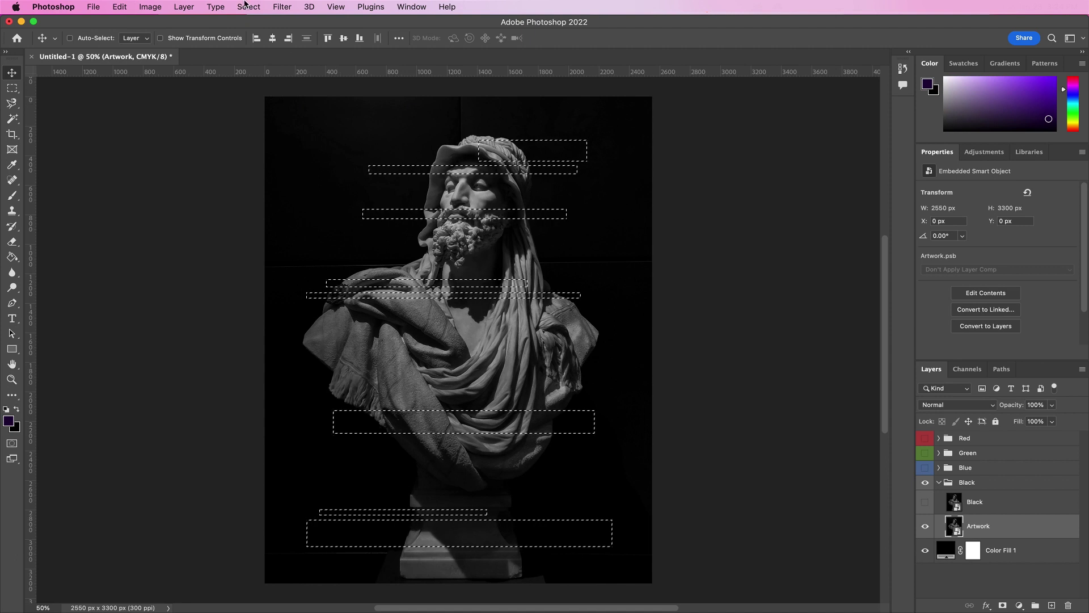
pyautogui.click(247, 7)
pyautogui.click(258, 56)
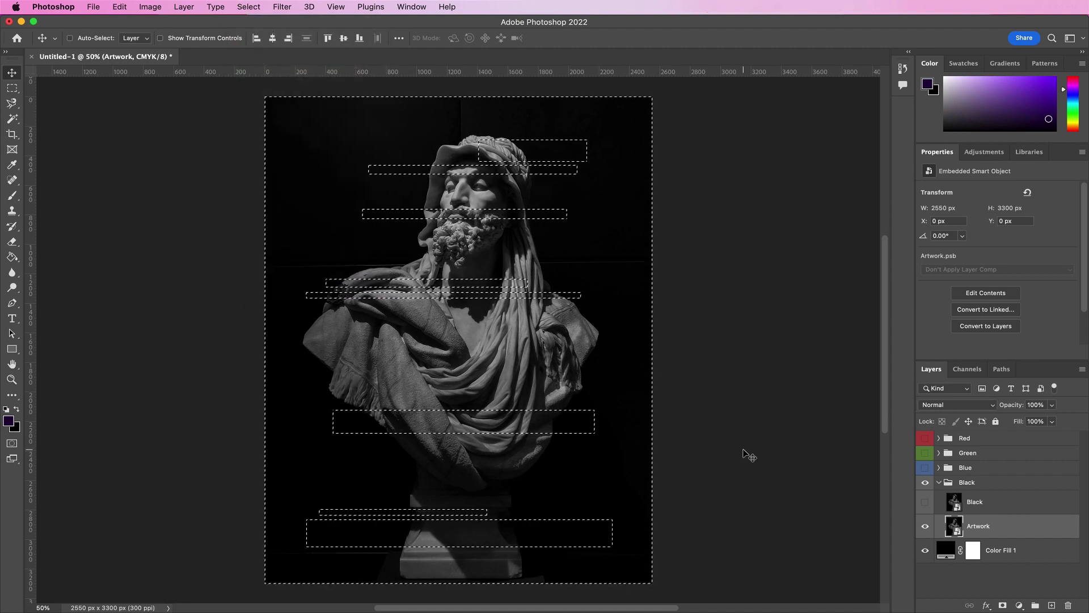
pyautogui.click(1003, 605)
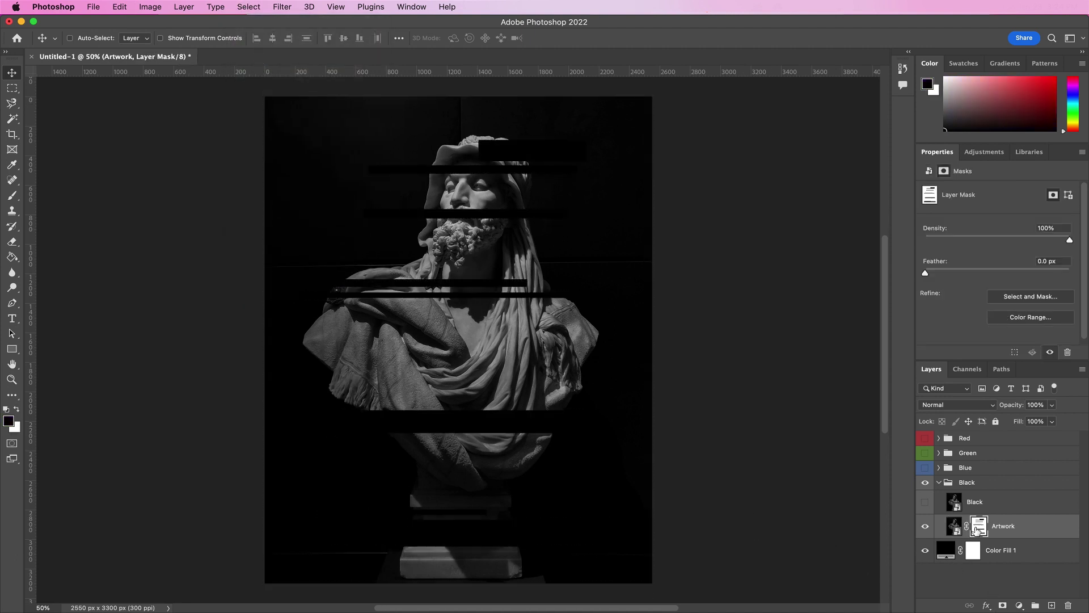
pyautogui.keyDown('super'); pyautogui.click(975, 530); pyautogui.keyUp('super')
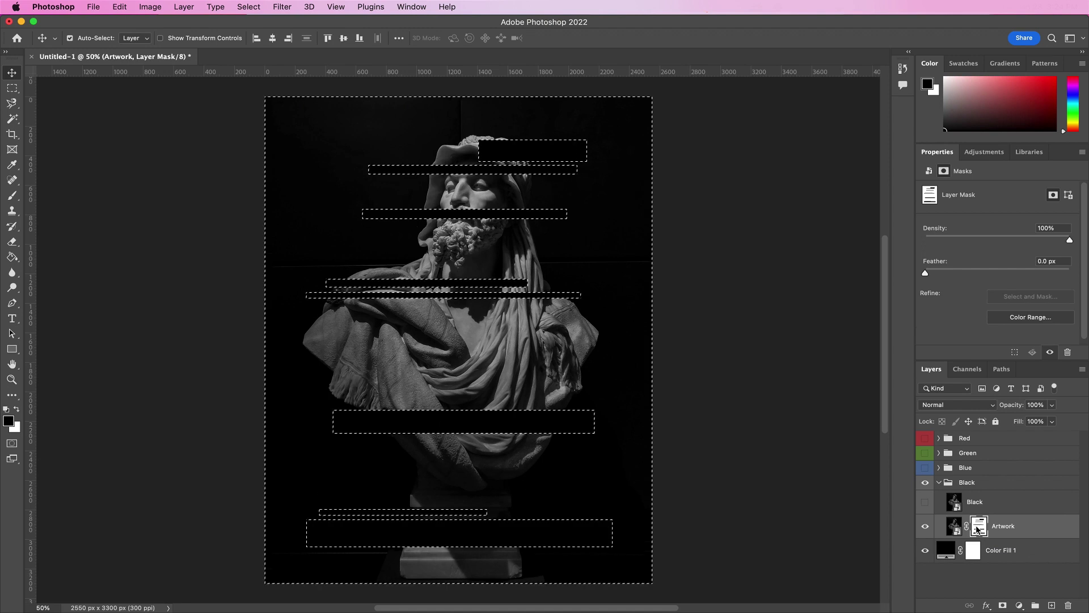
# Show the Black layer, mask it to only the stripes, and shift it 40 px right.
pyautogui.click(241, 7)
pyautogui.click(253, 56)
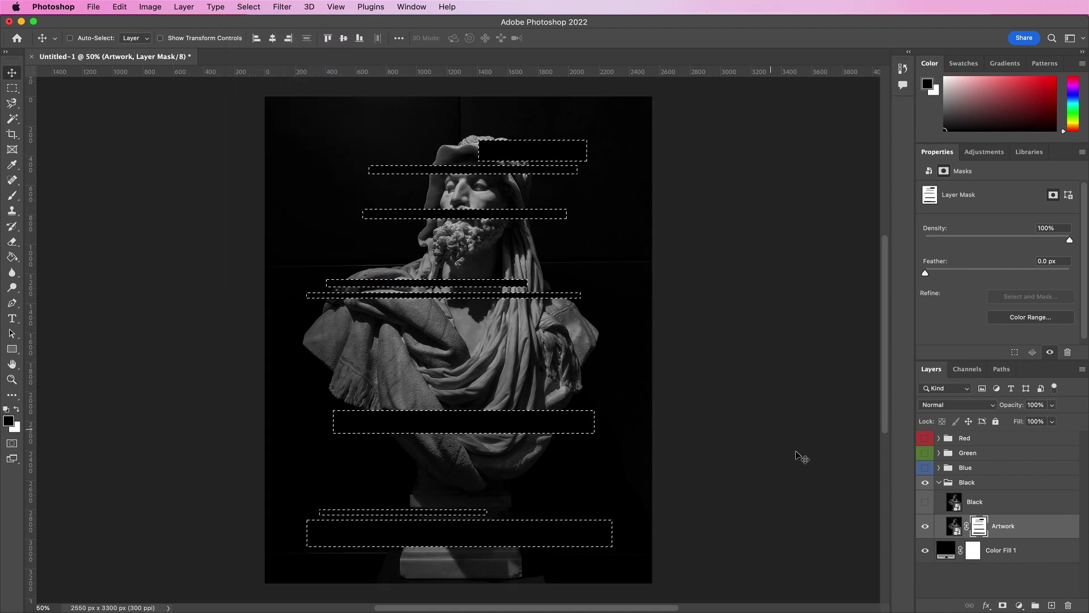
pyautogui.click(925, 501)
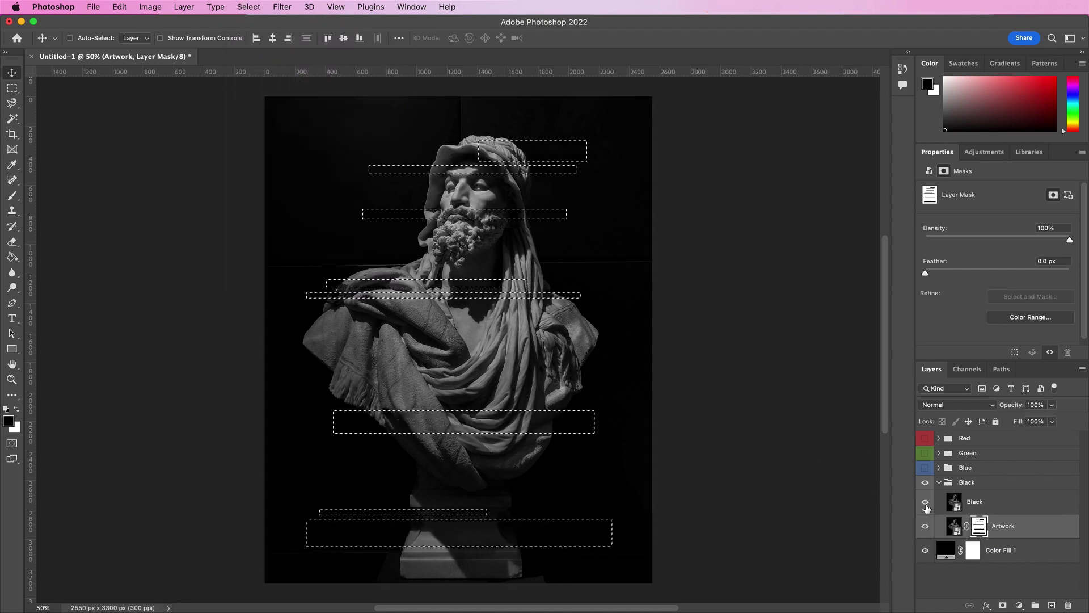
pyautogui.click(977, 502)
pyautogui.click(1003, 605)
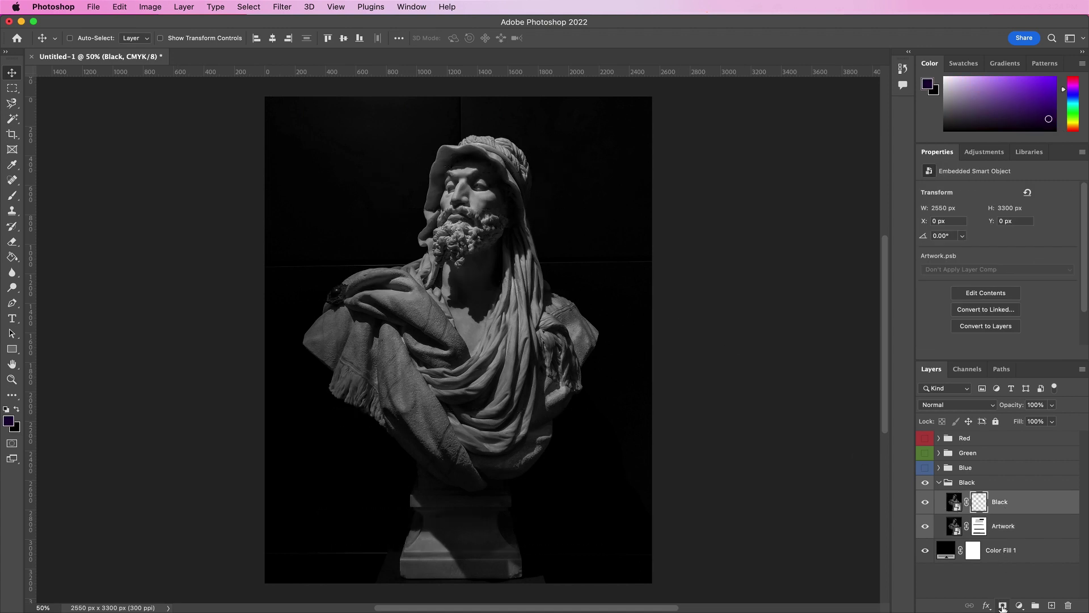
pyautogui.click(954, 502)
pyautogui.hotkey('shift', 'Right')
pyautogui.hotkey('shift', 'Right')
pyautogui.hotkey('shift', 'Right')
pyautogui.hotkey('shift', 'Right')
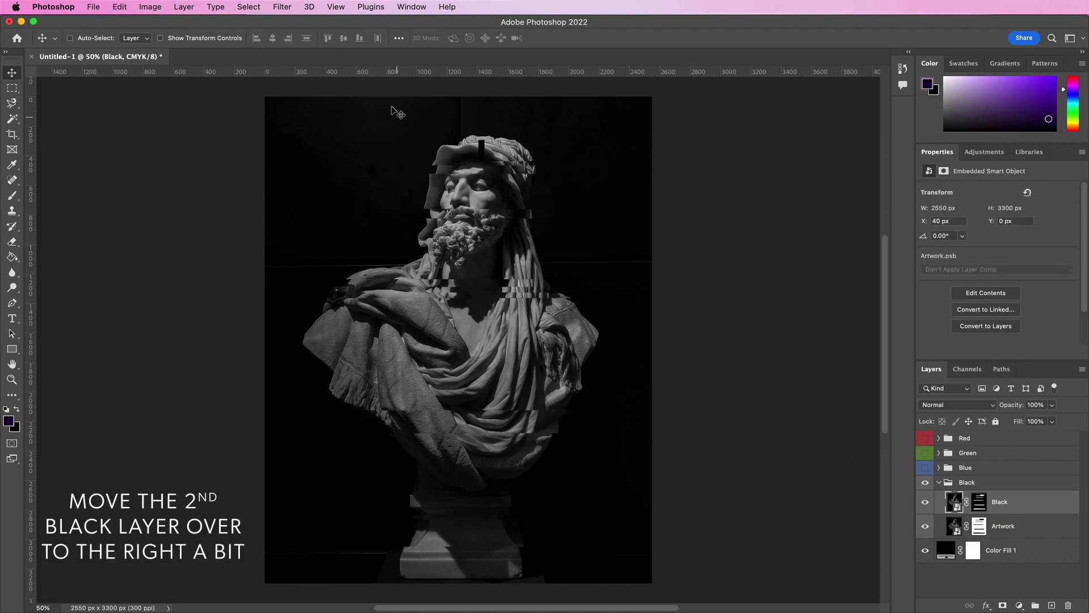
# Apply a Wave filter: 5 generators, wavelength max 120, amplitude max 564, horizontal scale 54%.
pyautogui.click(282, 7)
pyautogui.moveTo(381, 184)
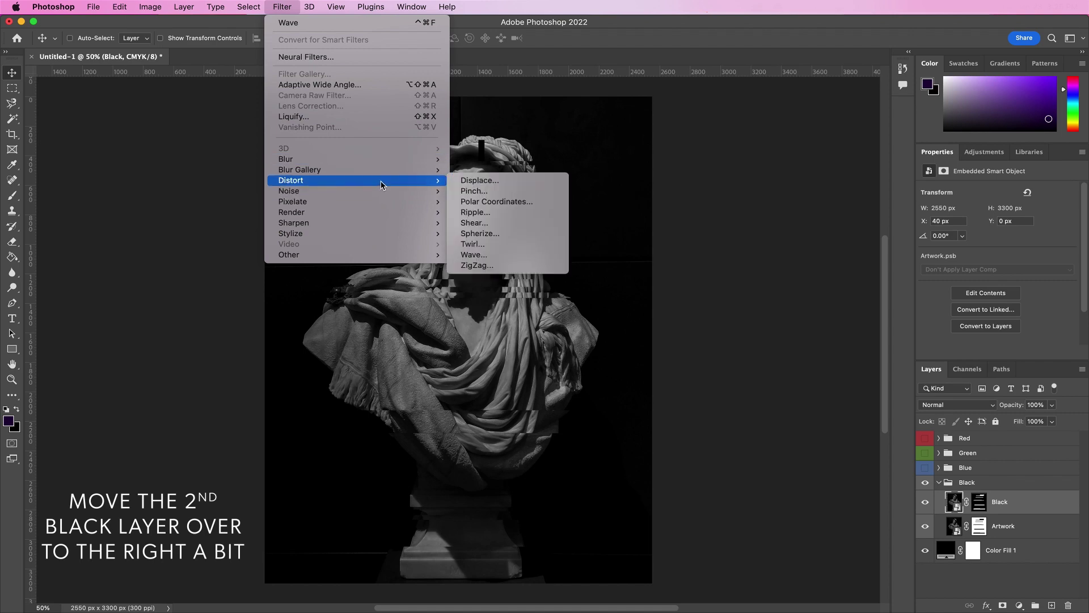
pyautogui.click(480, 257)
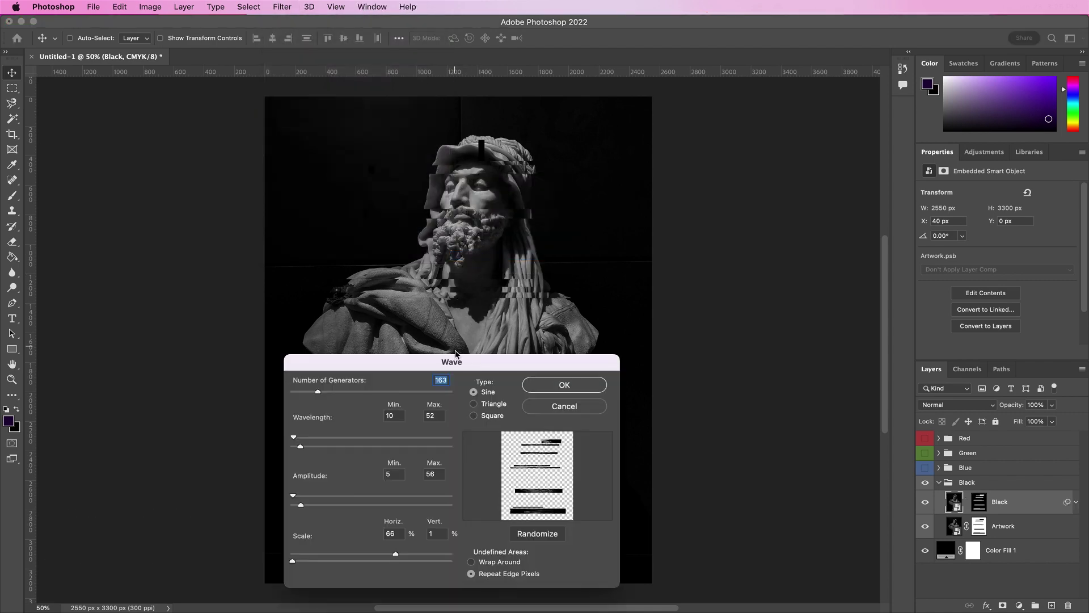
pyautogui.write('5')
pyautogui.doubleClick(436, 417)
pyautogui.write('120')
pyautogui.doubleClick(440, 475)
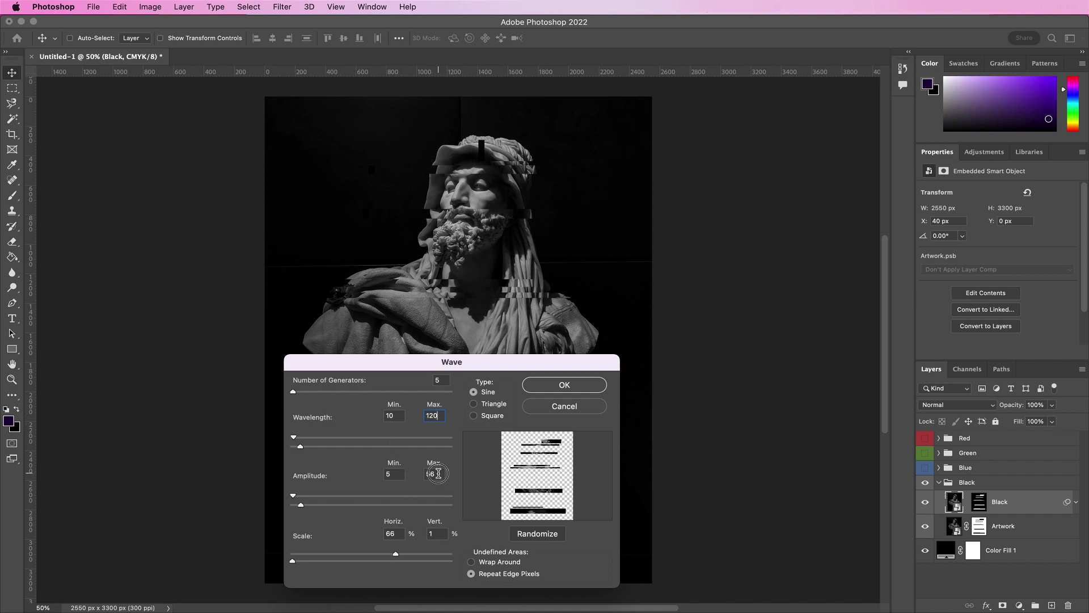
pyautogui.write('56')
pyautogui.press('Tab')
pyautogui.write('54')
pyautogui.click(546, 387)
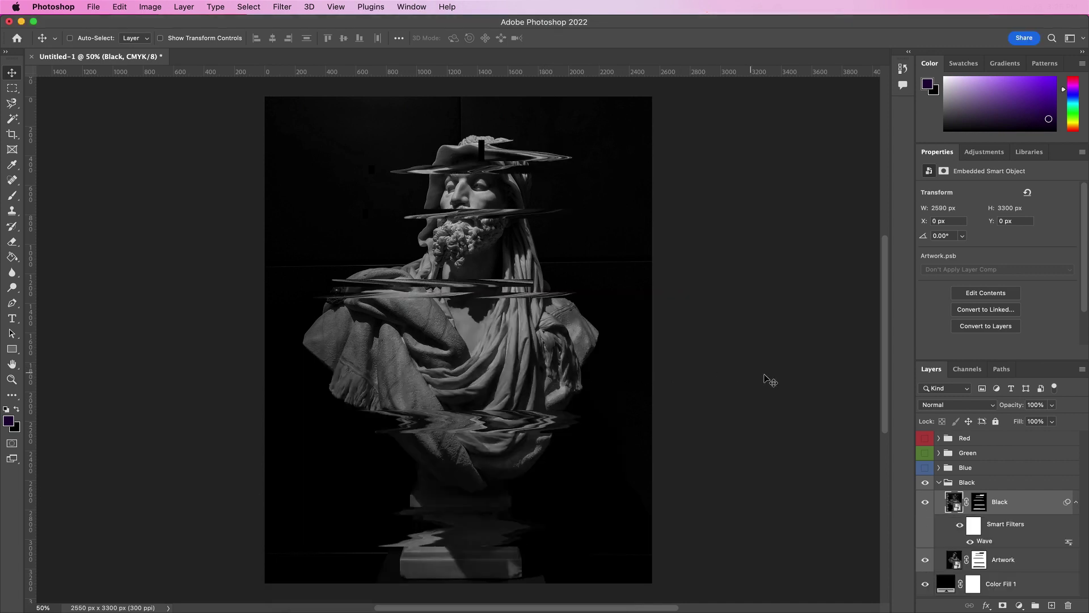
# Add a Channel Mixer adjustment above the Black group and clip it to that group.
pyautogui.click(970, 485)
pyautogui.click(1021, 605)
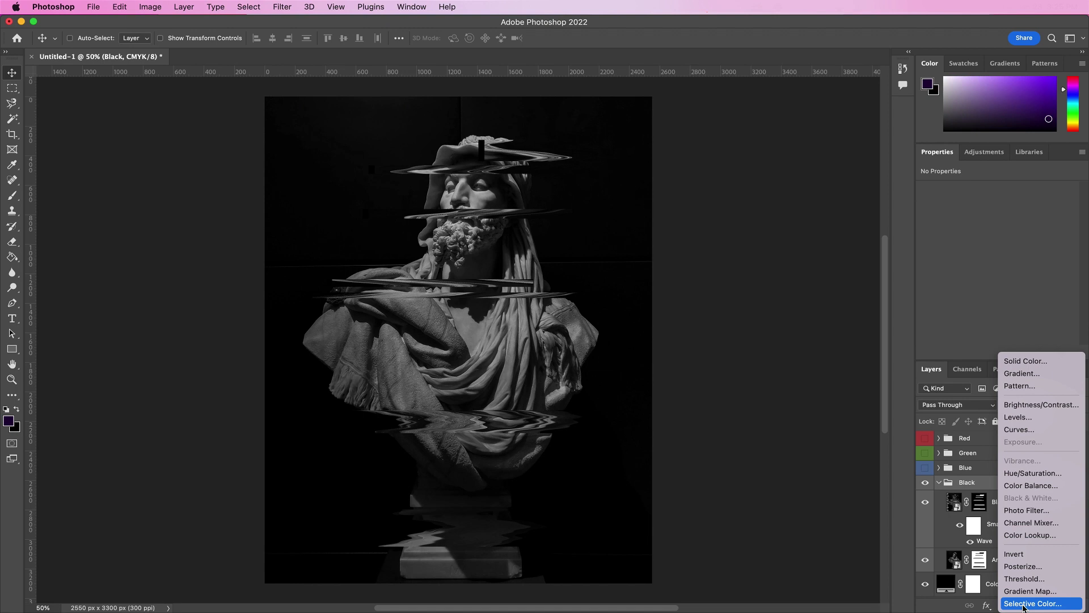
pyautogui.click(1030, 522)
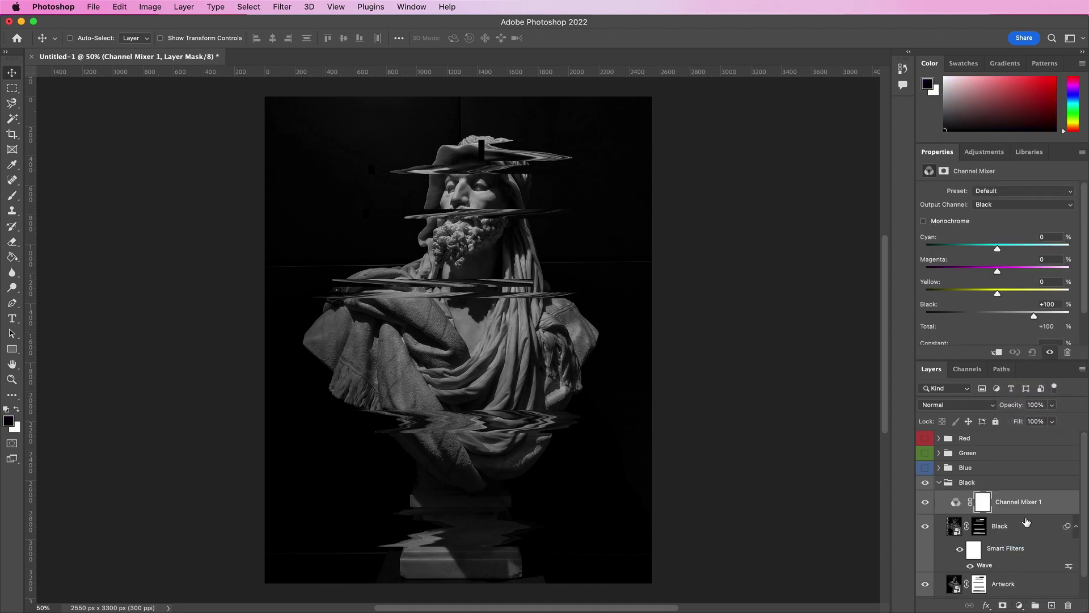
pyautogui.moveTo(1026, 507); pyautogui.dragTo(1021, 480)
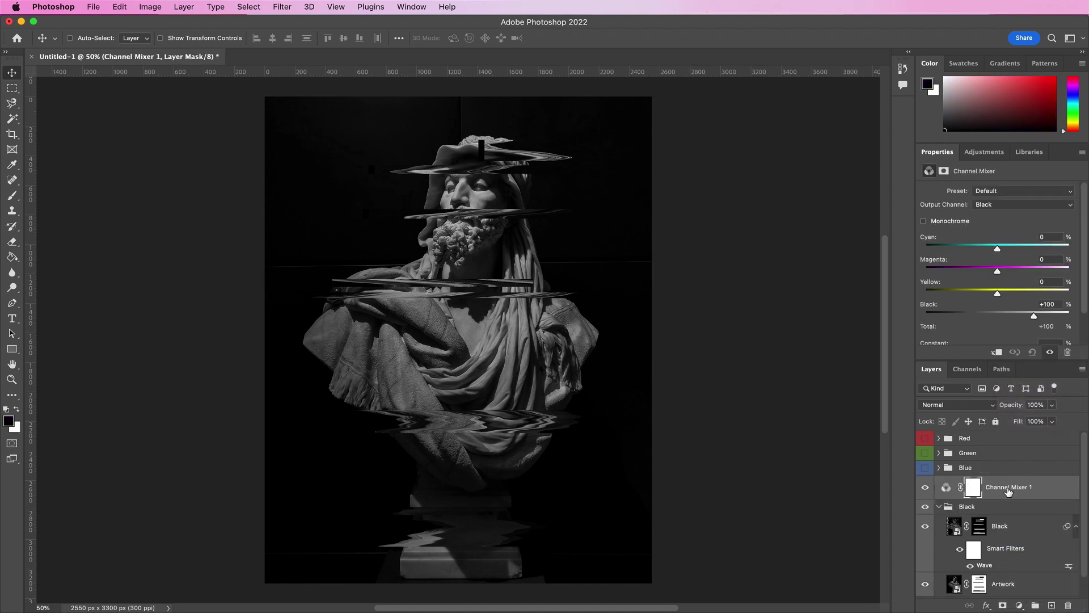
pyautogui.rightClick(1009, 492)
pyautogui.click(913, 331)
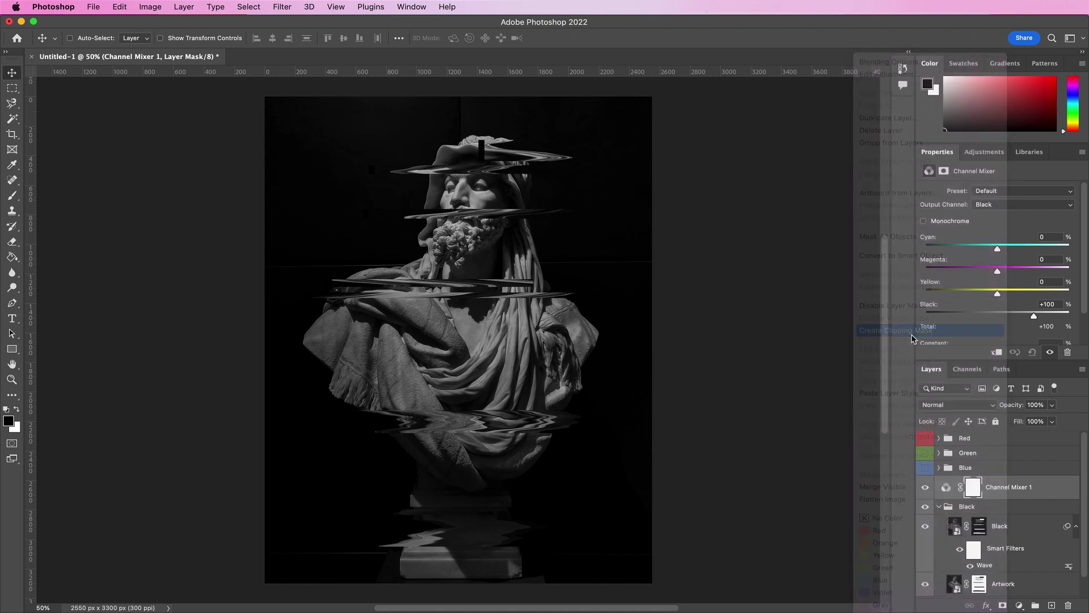
# Browse the Channel Mixer output channels and collapse the colour panel to give Properties room.
pyautogui.click(983, 211)
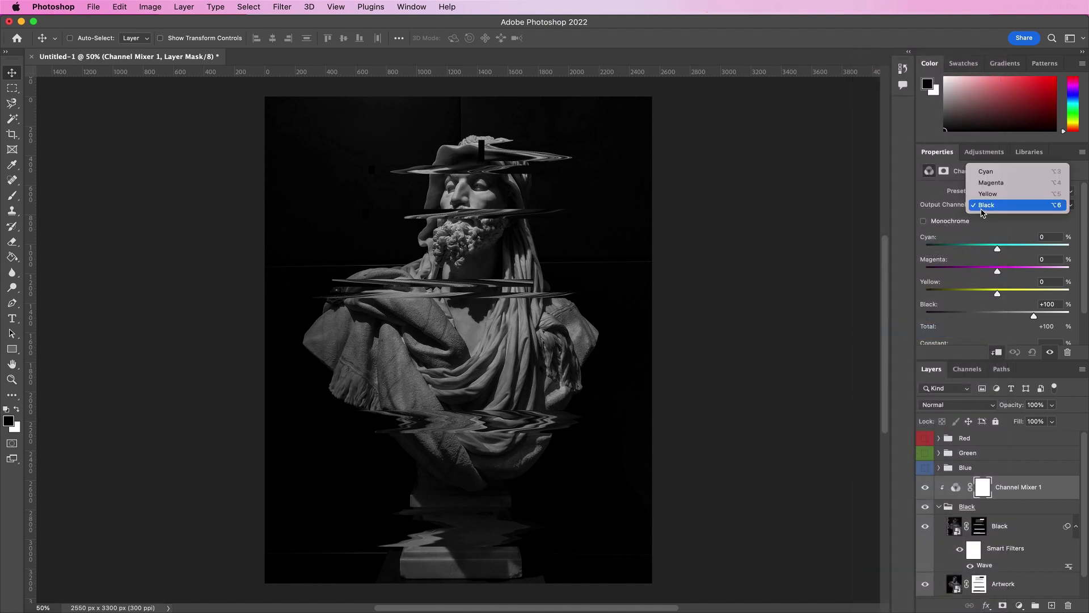
pyautogui.click(984, 177)
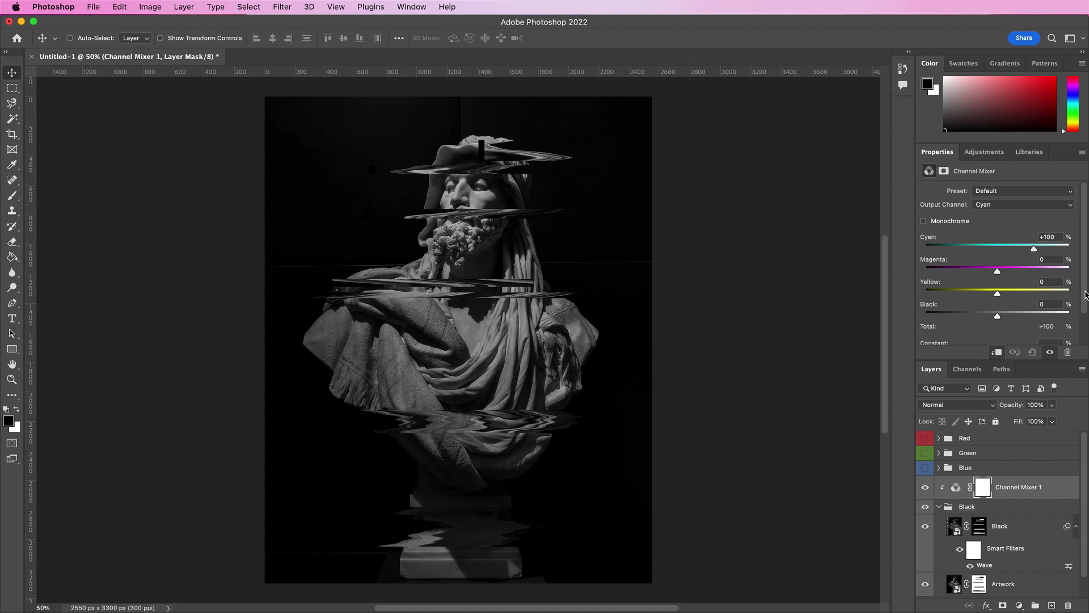
pyautogui.scroll(-2, 1085, 294)
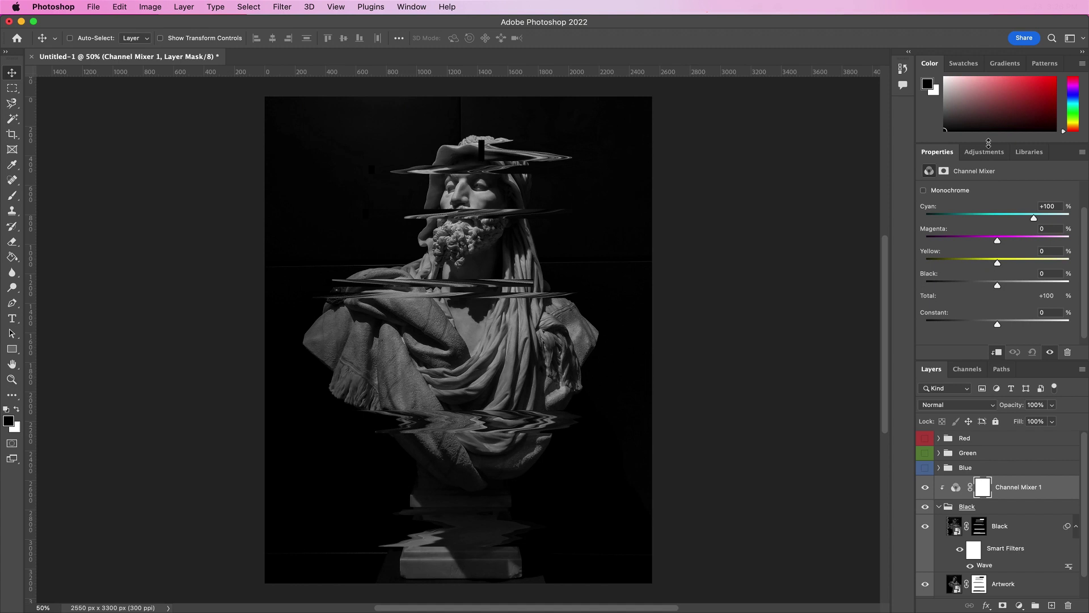
pyautogui.moveTo(988, 140); pyautogui.dragTo(987, 132)
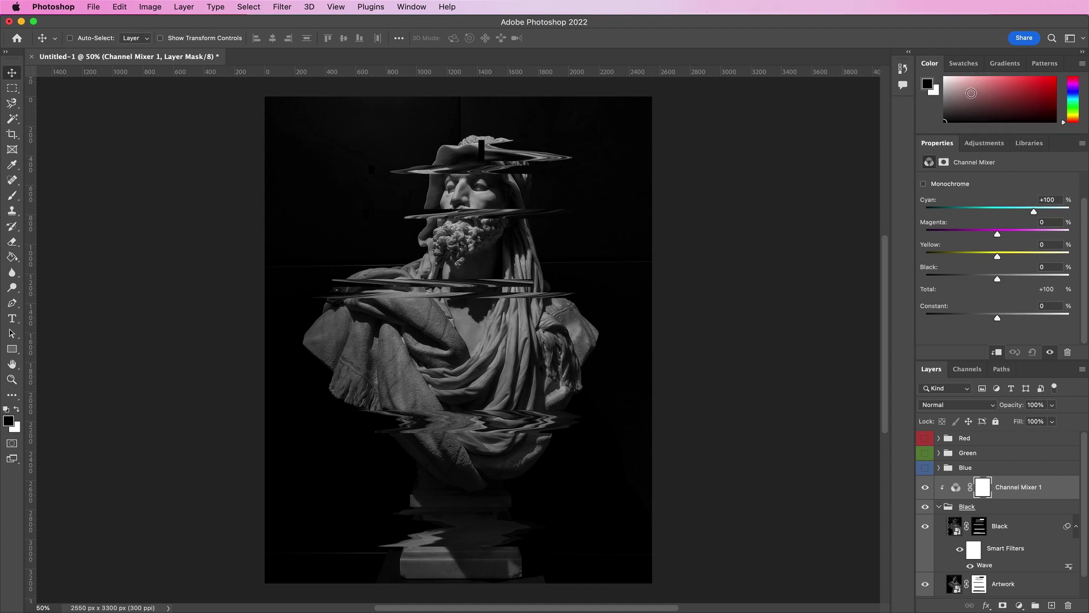
pyautogui.doubleClick(968, 65)
# Raise the Channel Mixer's Black output to +200 and make the Blue group visible.
pyautogui.click(987, 118)
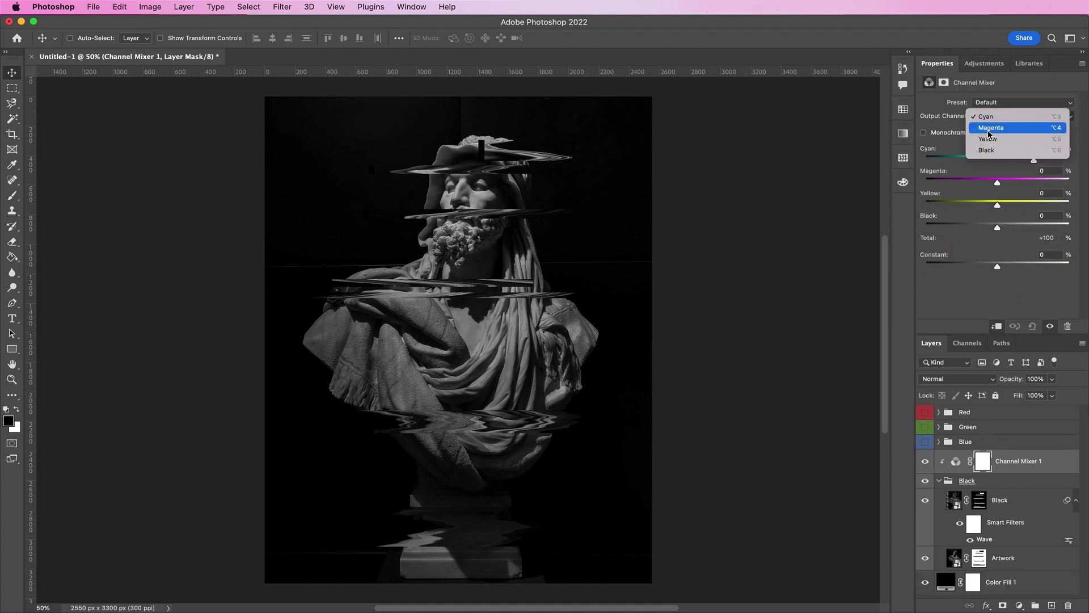
pyautogui.click(989, 129)
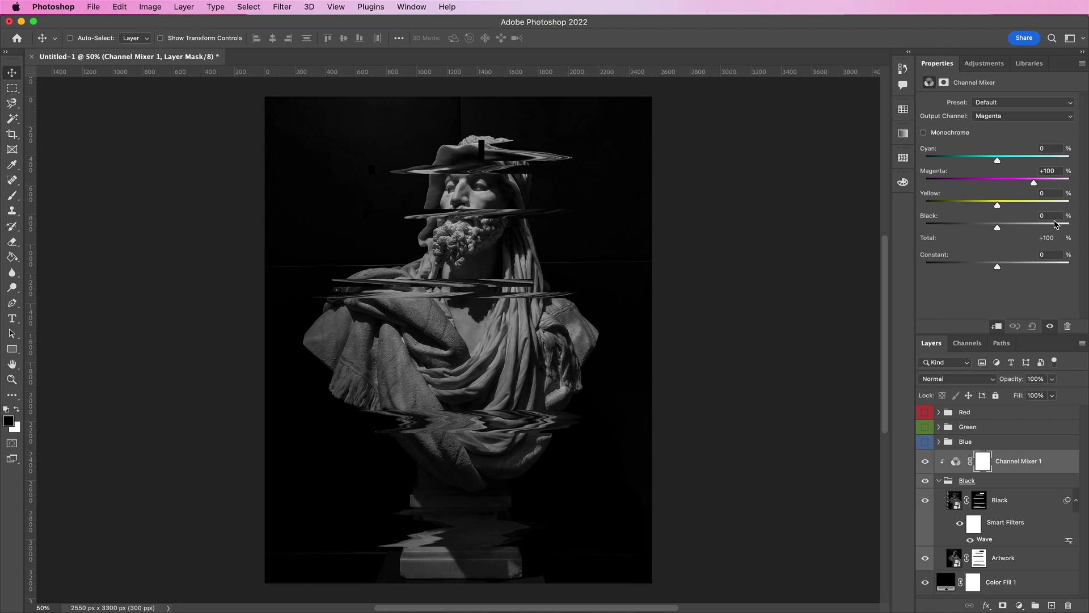
pyautogui.click(985, 117)
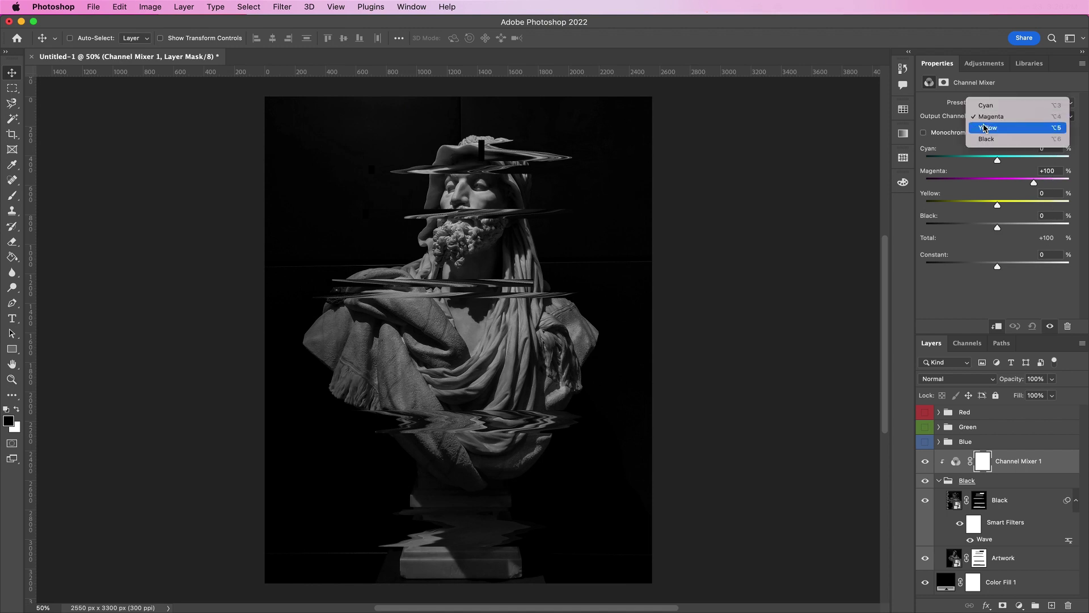
pyautogui.click(985, 128)
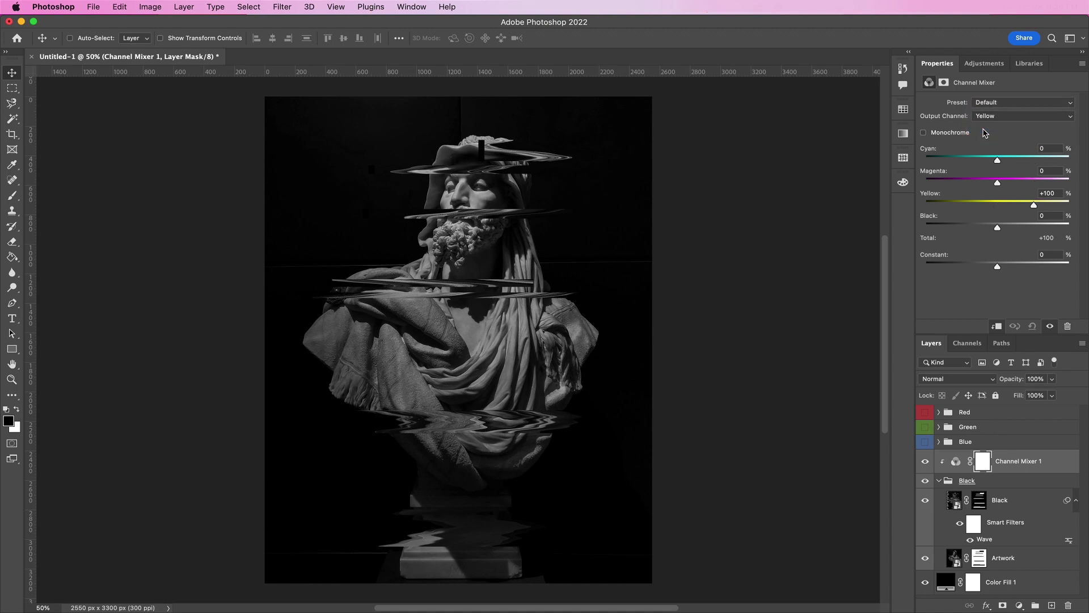
pyautogui.click(1047, 194)
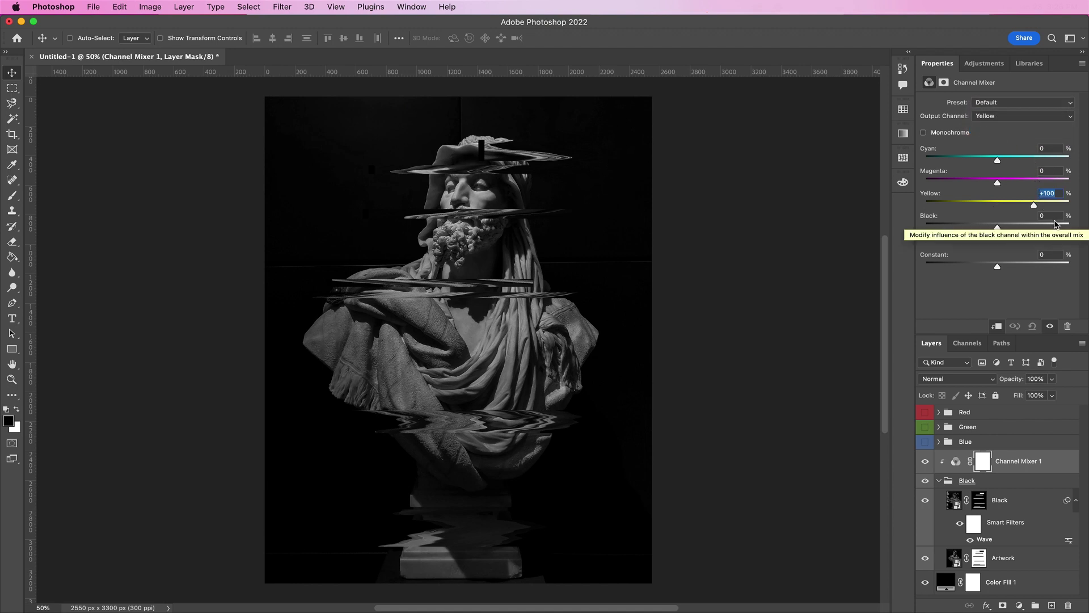
pyautogui.click(984, 117)
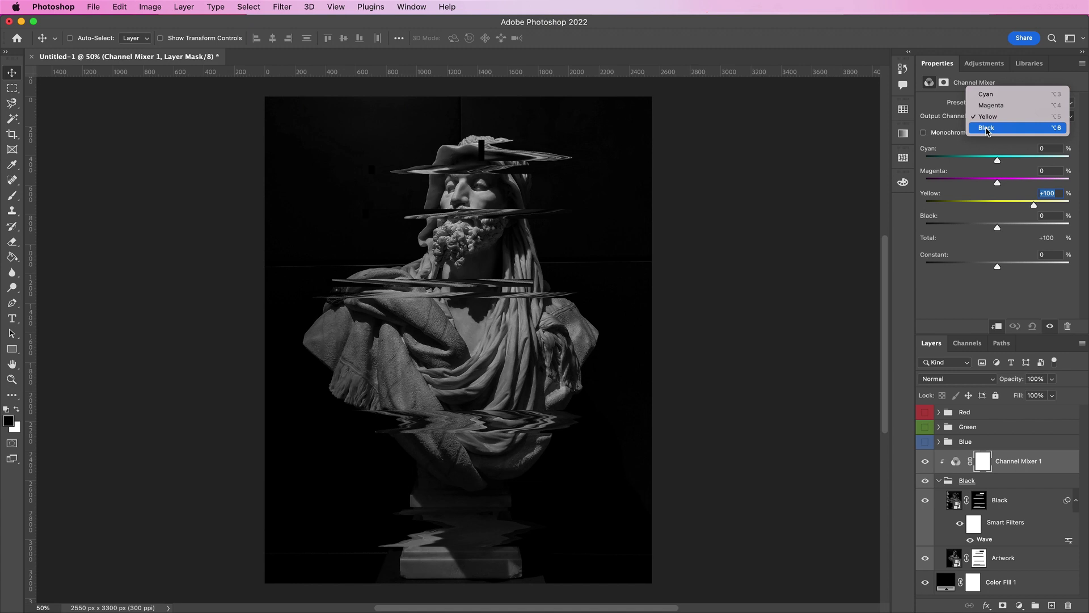
pyautogui.click(987, 130)
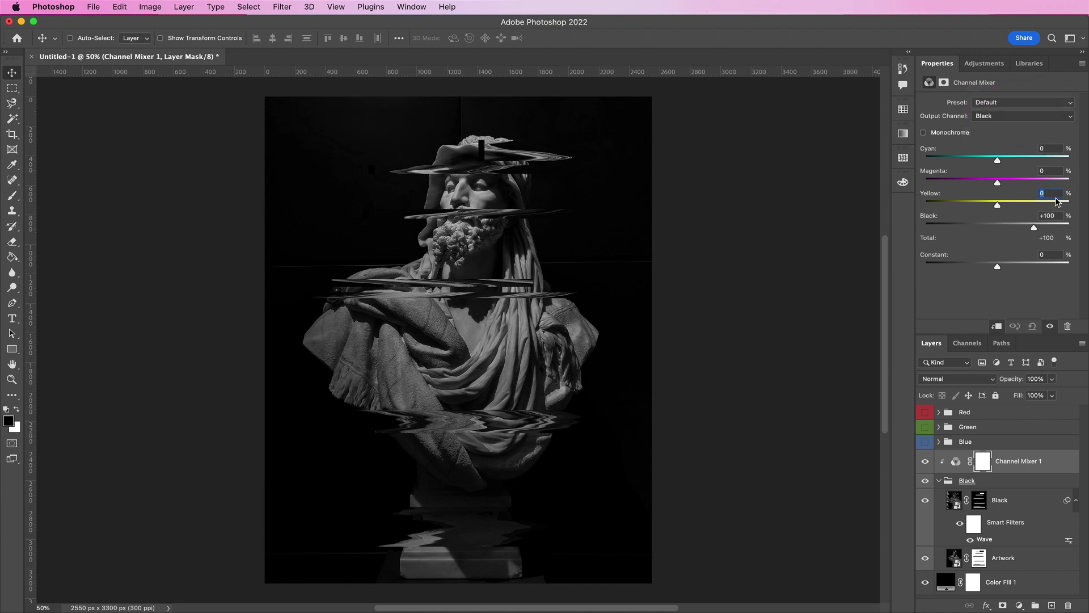
pyautogui.moveTo(1034, 229); pyautogui.dragTo(1071, 226)
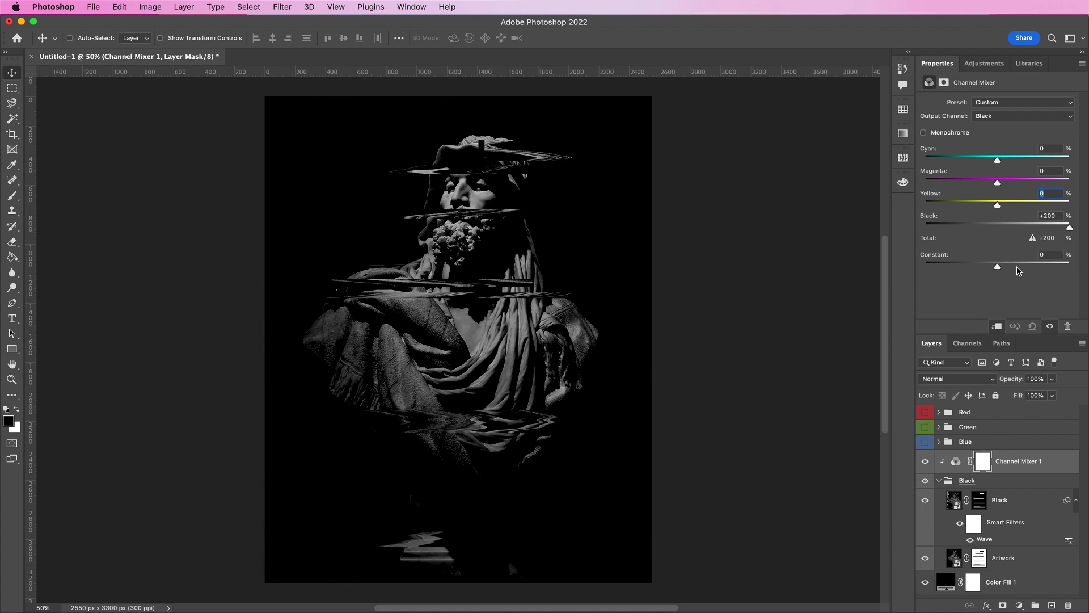
pyautogui.click(925, 442)
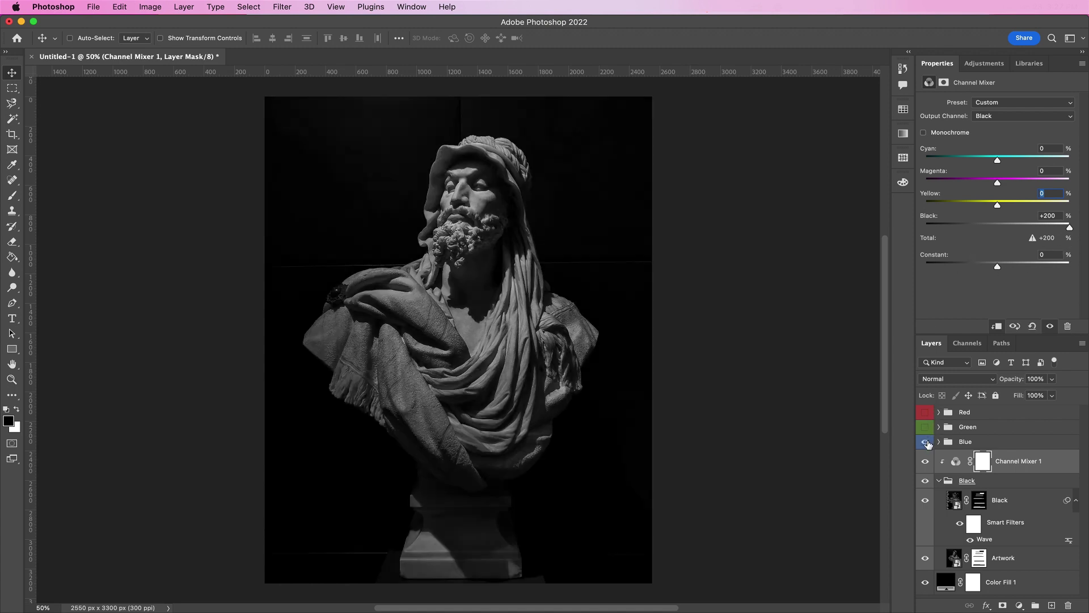
# Nudge the Blue layer 30 px left and mask it with the Artwork layer's glitch-strip selection.
pyautogui.click(938, 441)
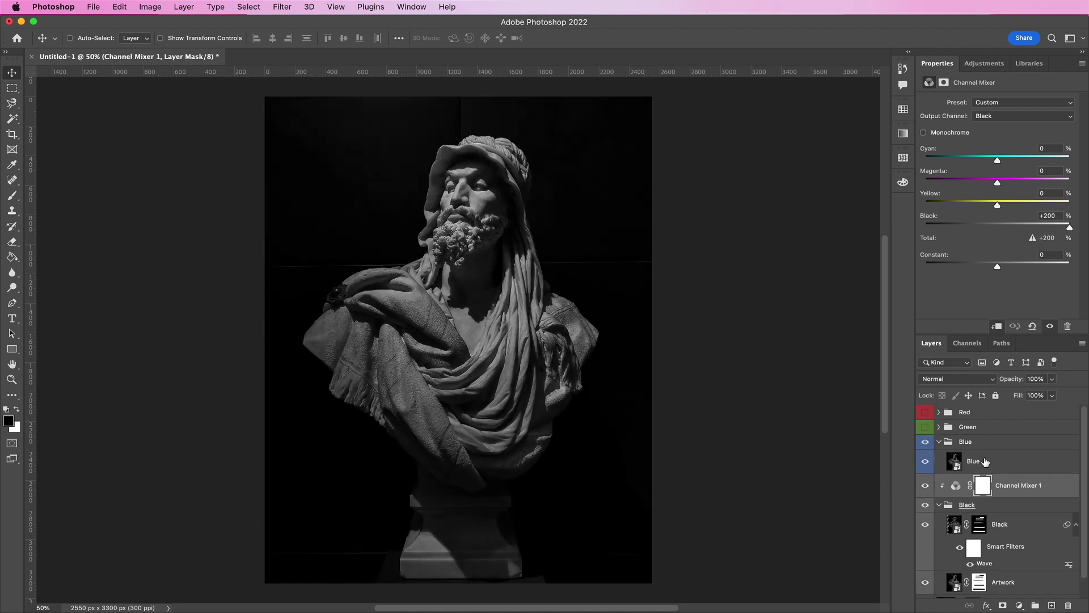
pyautogui.click(985, 461)
pyautogui.hotkey('shift', 'Left')
pyautogui.hotkey('shift', 'Left')
pyautogui.hotkey('shift', 'Left')
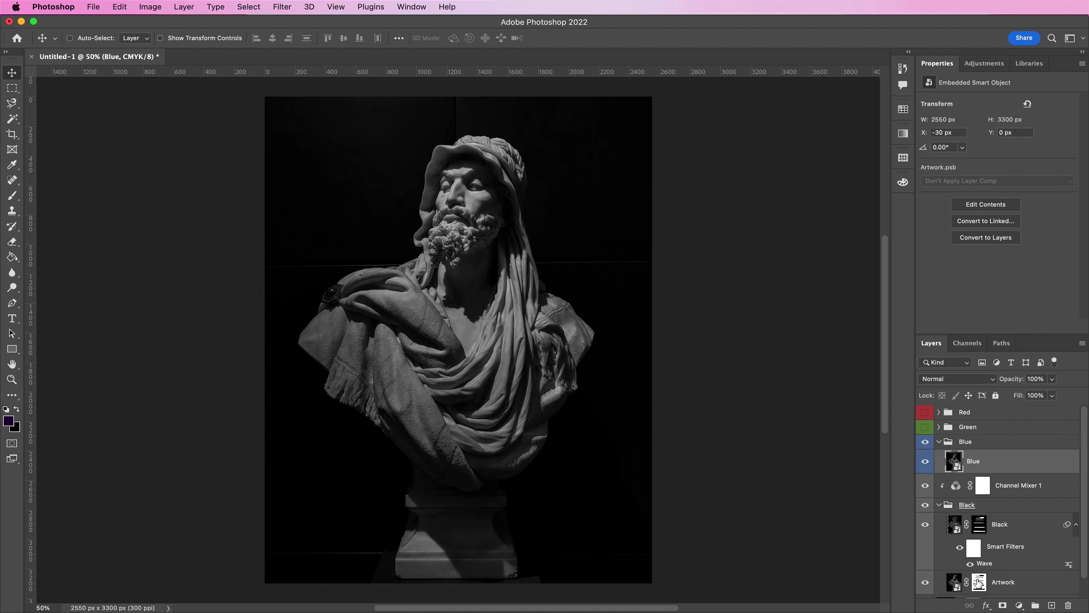
pyautogui.keyDown('super'); pyautogui.click(979, 582); pyautogui.keyUp('super')
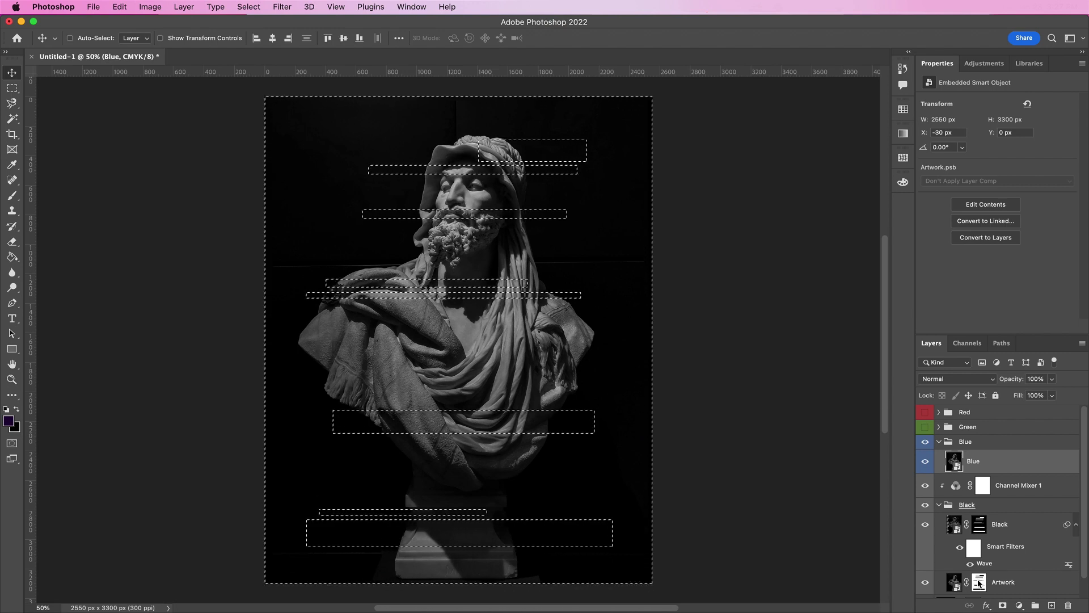
pyautogui.click(1003, 605)
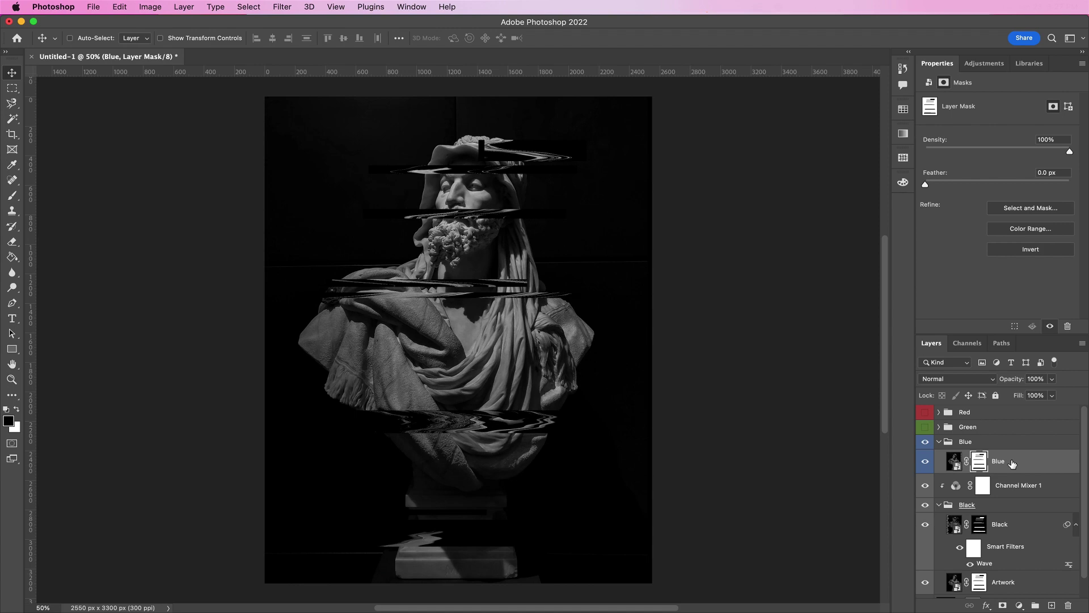
# Check the Blue group's blend mode, leaving it unchanged, and reselect the Blue layer.
pyautogui.click(1002, 444)
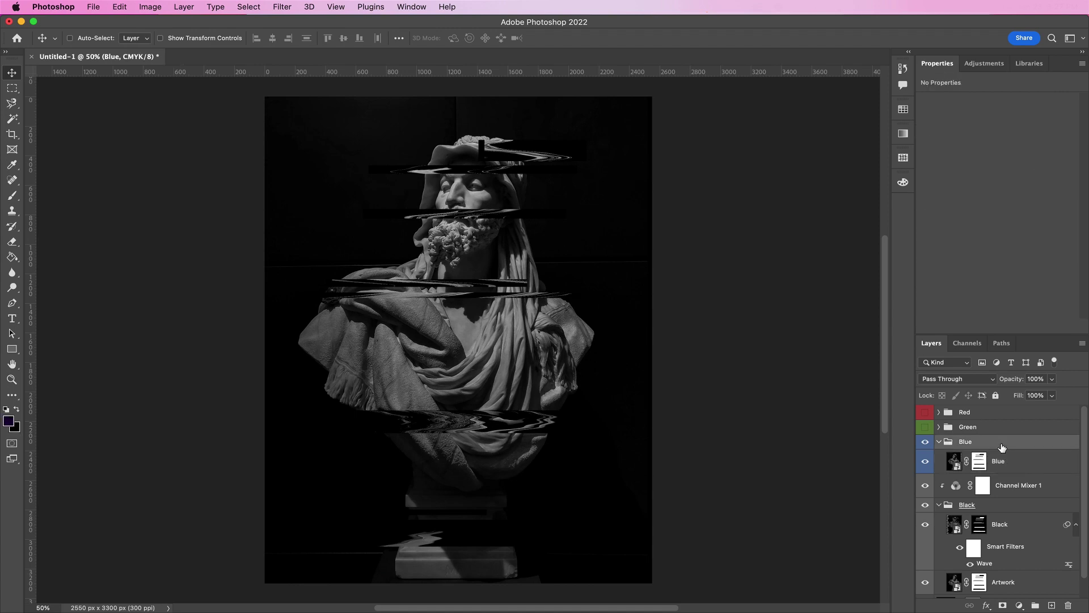
pyautogui.click(956, 379)
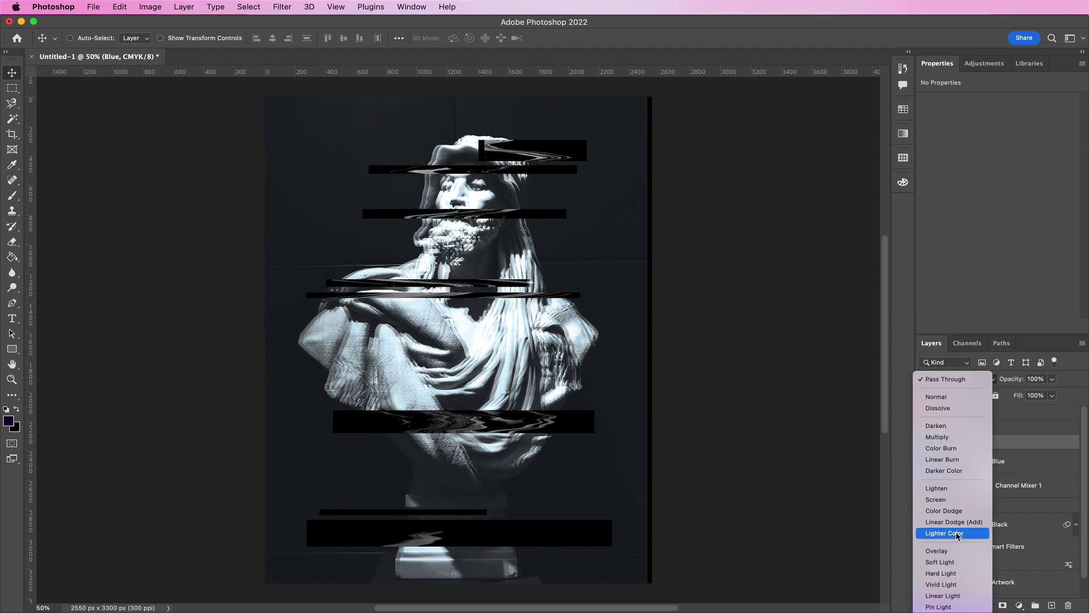
pyautogui.press('Escape')
pyautogui.click(1004, 464)
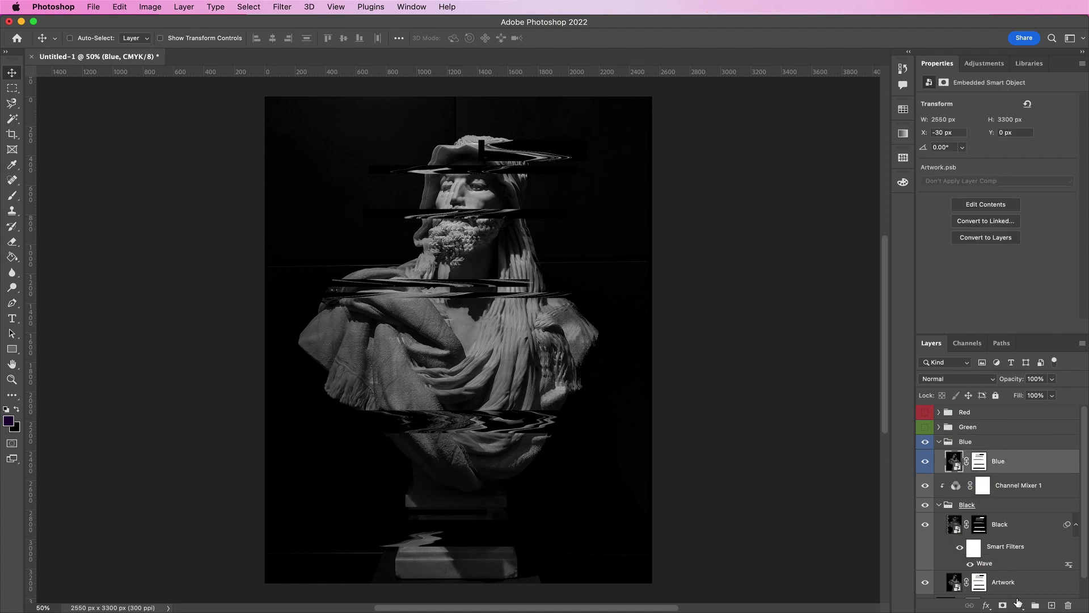
pyautogui.click(1018, 605)
# Add Channel Mixer 2 above the Blue group and clip it to that group.
pyautogui.click(1029, 526)
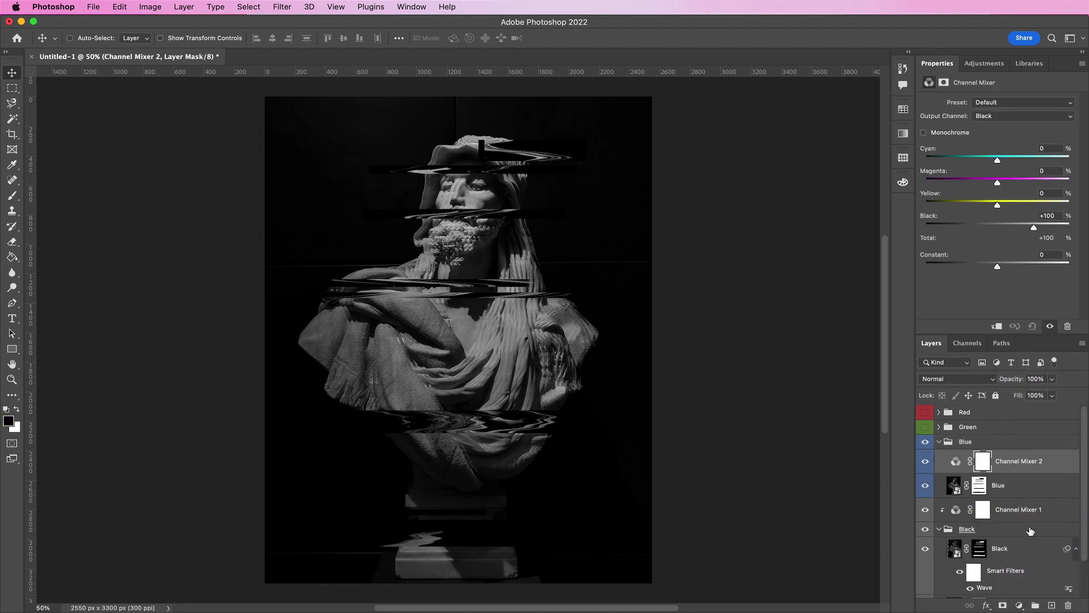
pyautogui.moveTo(1028, 460); pyautogui.dragTo(1016, 441)
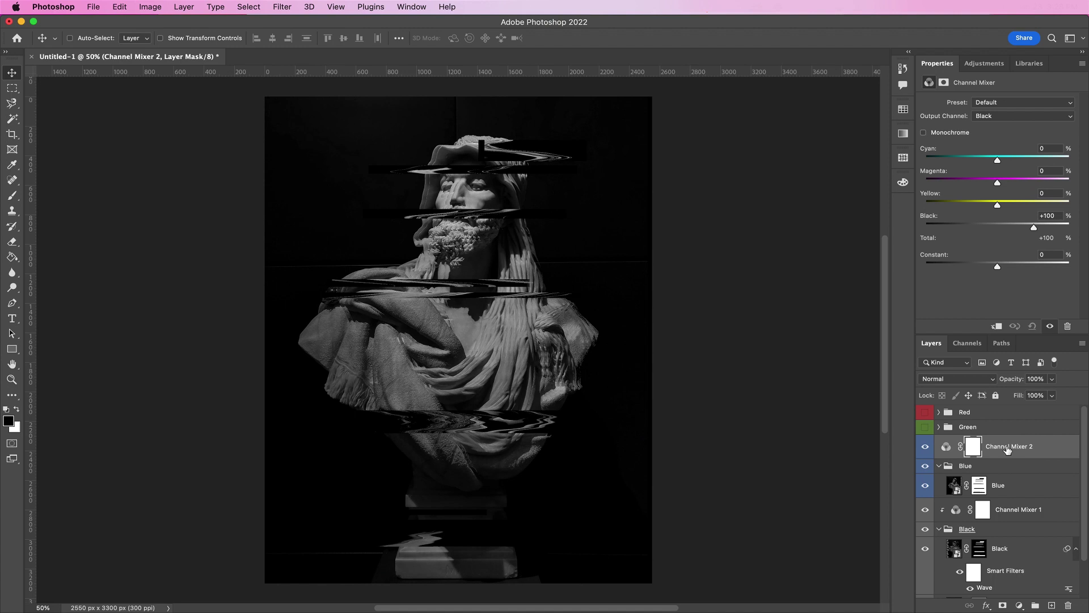
pyautogui.rightClick(1007, 448)
pyautogui.click(894, 330)
pyautogui.click(955, 447)
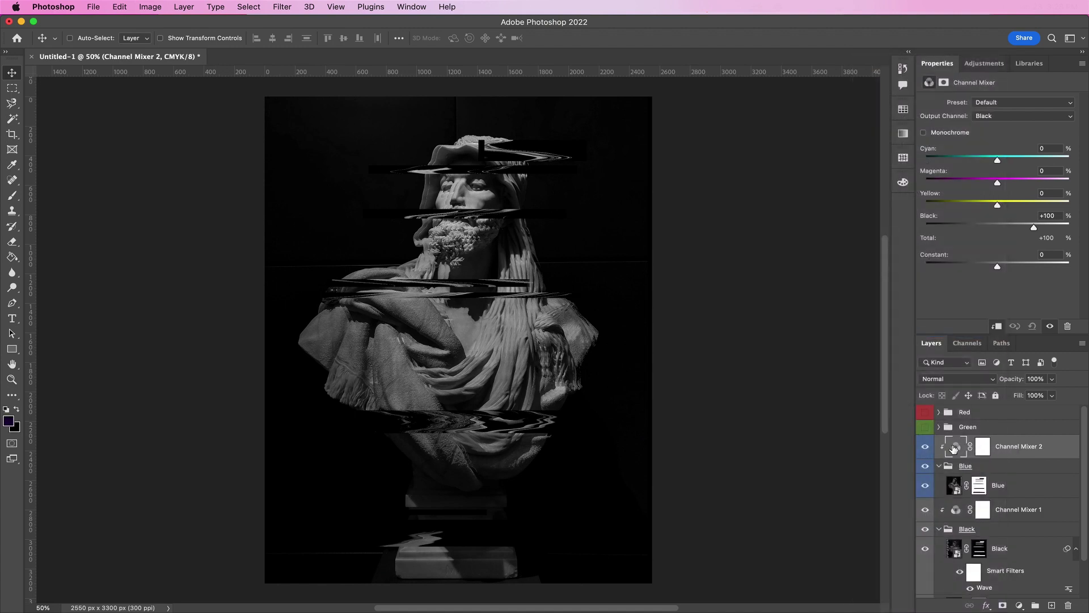
# Set Cyan output's Cyan to +200 and Yellow output's Cyan to -200.
pyautogui.click(983, 117)
pyautogui.click(979, 86)
pyautogui.moveTo(1035, 162); pyautogui.dragTo(1077, 168)
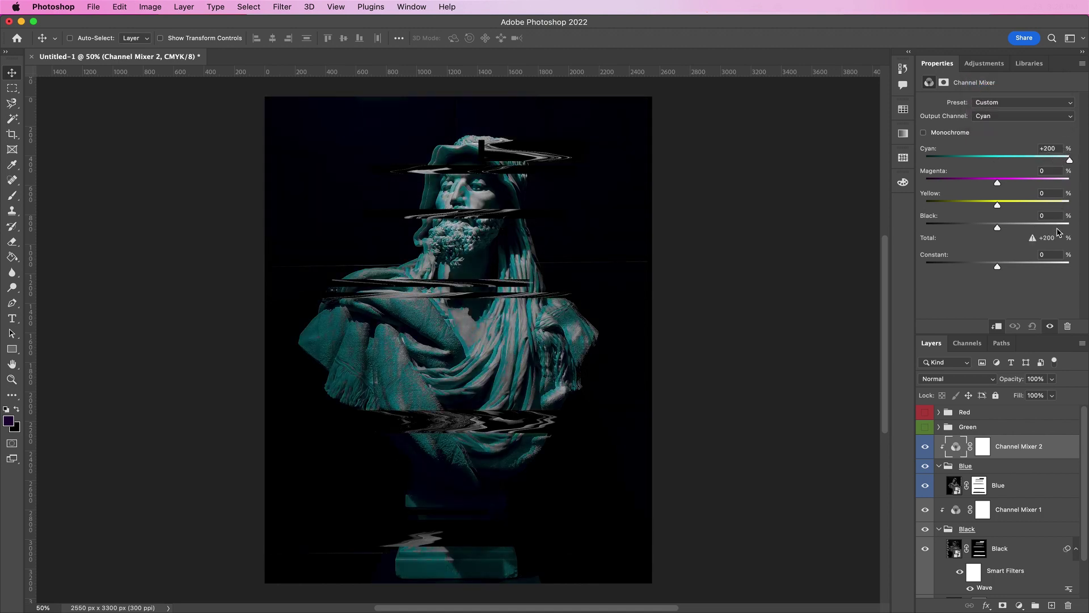
pyautogui.click(992, 118)
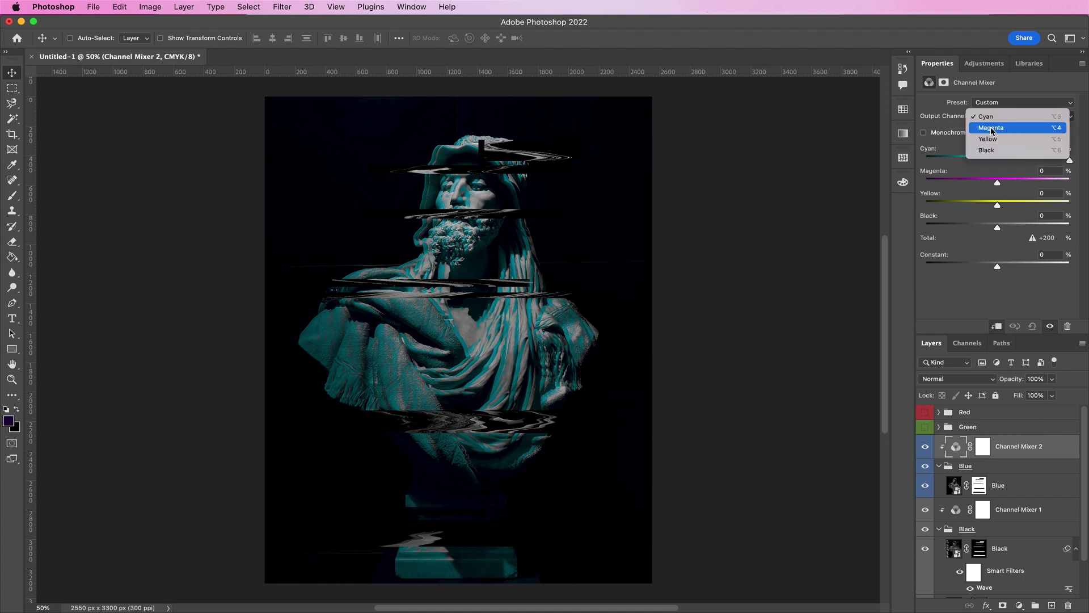
pyautogui.click(991, 128)
pyautogui.click(993, 117)
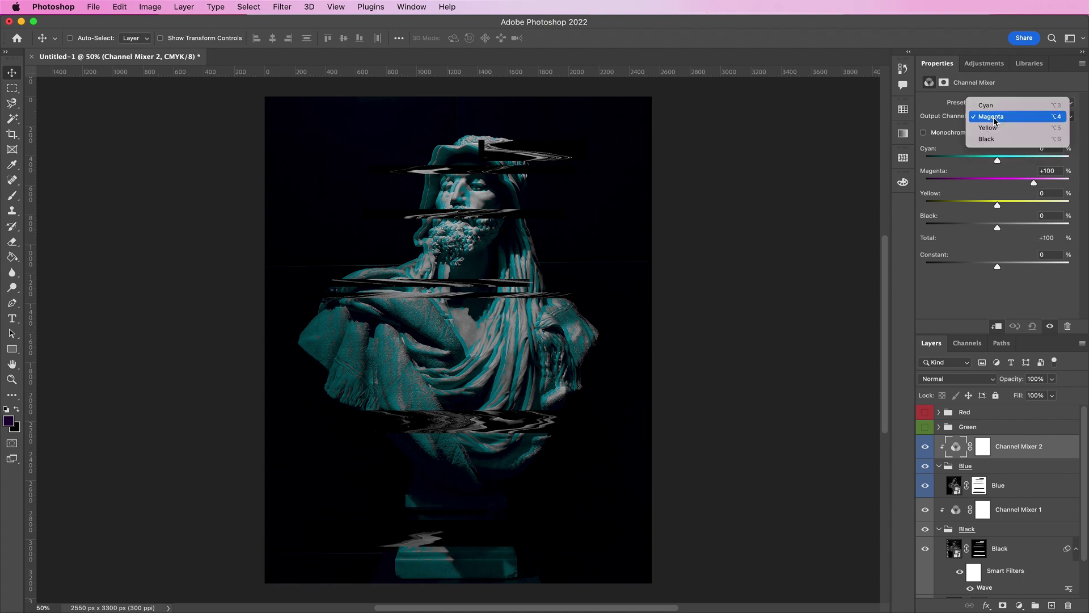
pyautogui.click(994, 131)
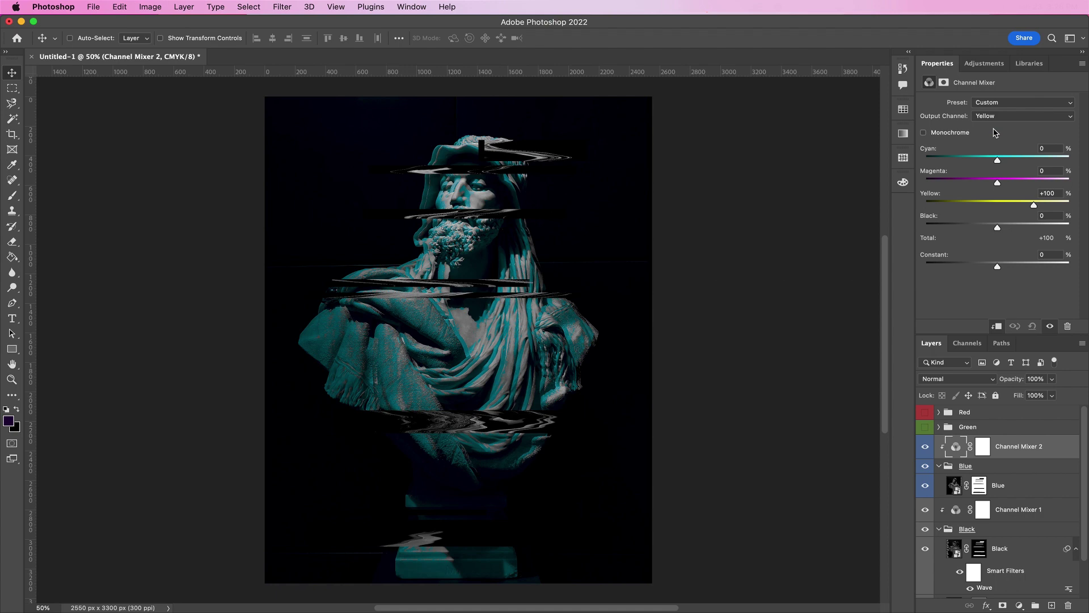
pyautogui.moveTo(997, 161); pyautogui.dragTo(907, 164)
# Set Black output's Cyan to +14 and make the Green group visible.
pyautogui.click(995, 115)
pyautogui.click(996, 128)
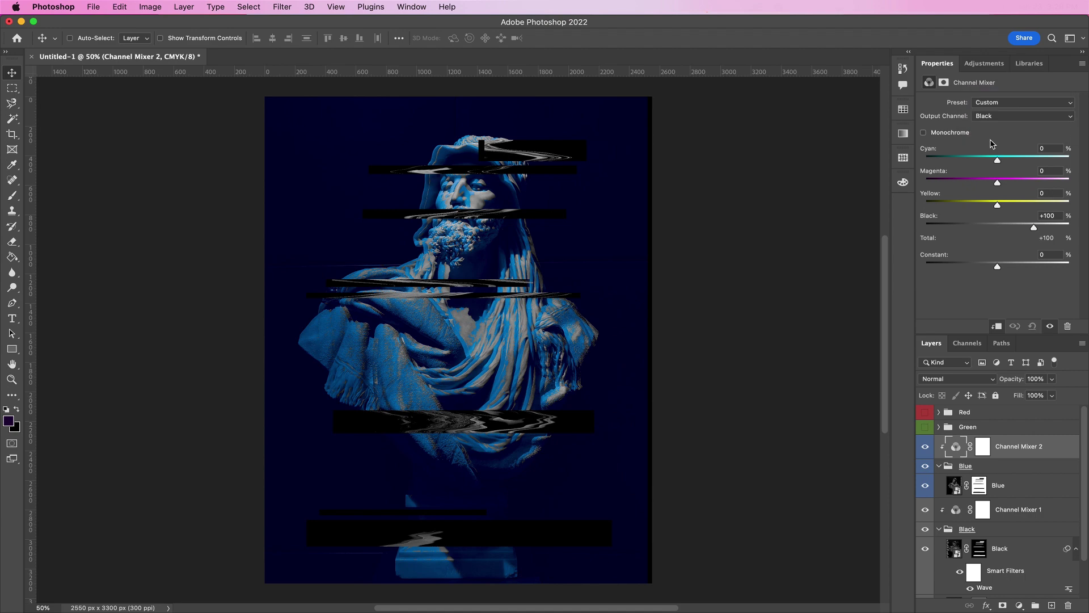
pyautogui.click(1044, 148)
pyautogui.write('14')
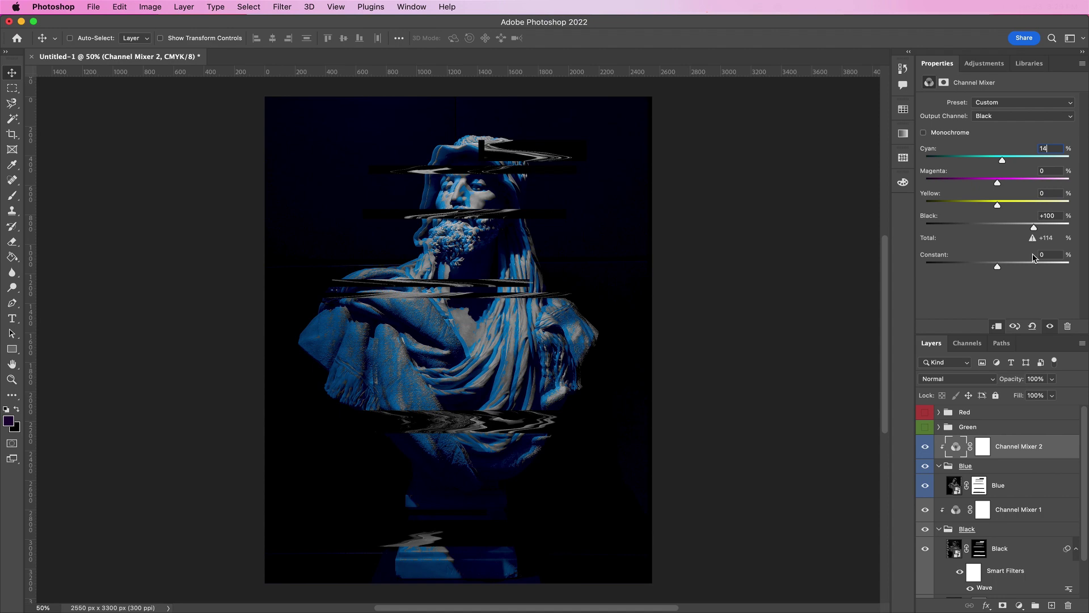
pyautogui.press('Return')
pyautogui.click(925, 426)
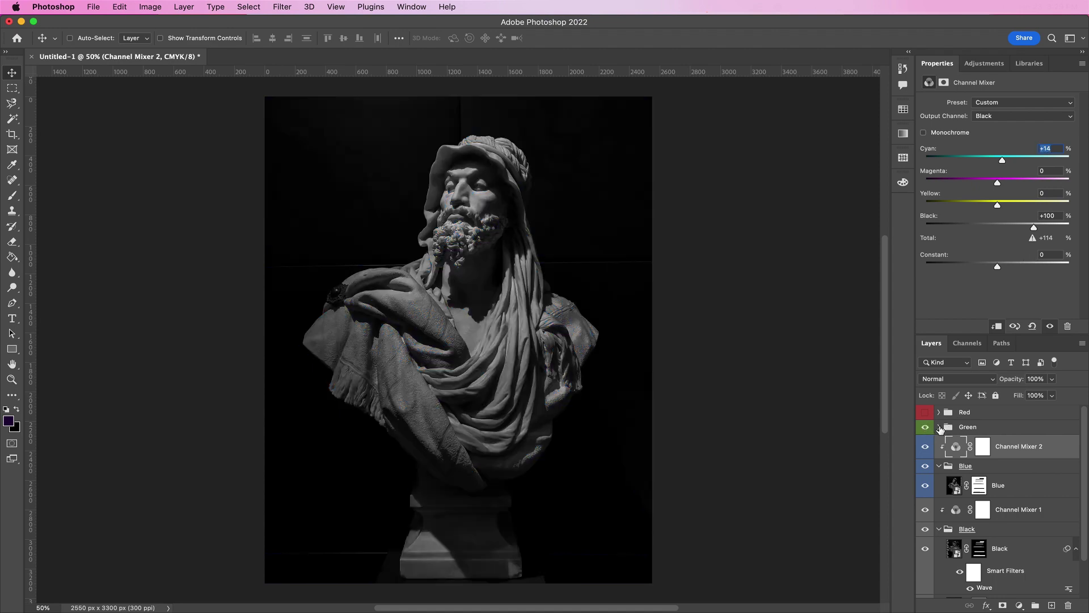
# Give the Green layer a layer mask from the Artwork mask's glitch strips.
pyautogui.click(939, 427)
pyautogui.click(983, 448)
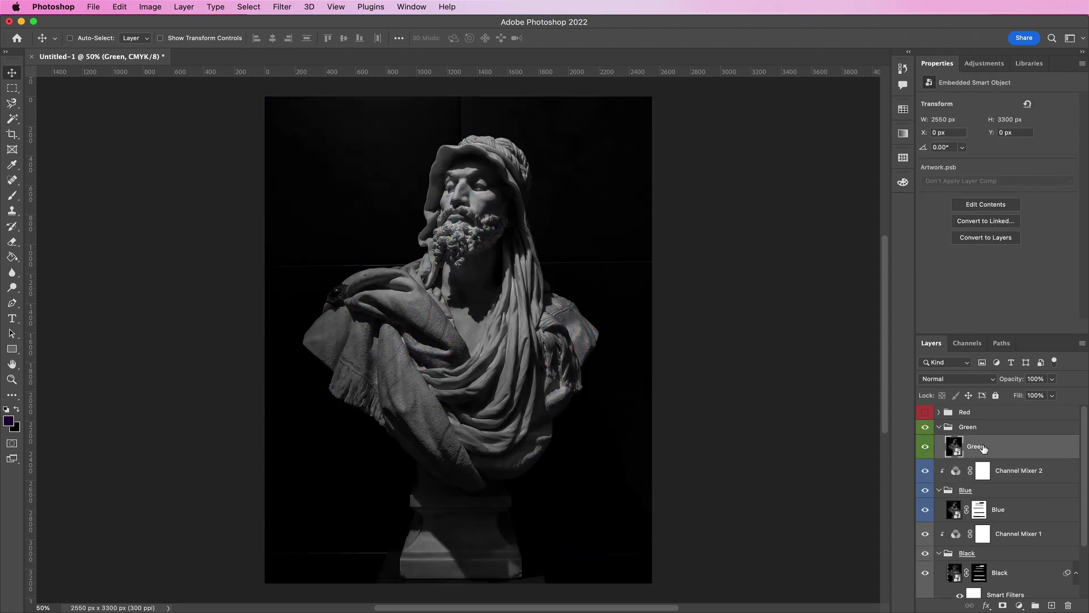
pyautogui.scroll(-3, 982, 536)
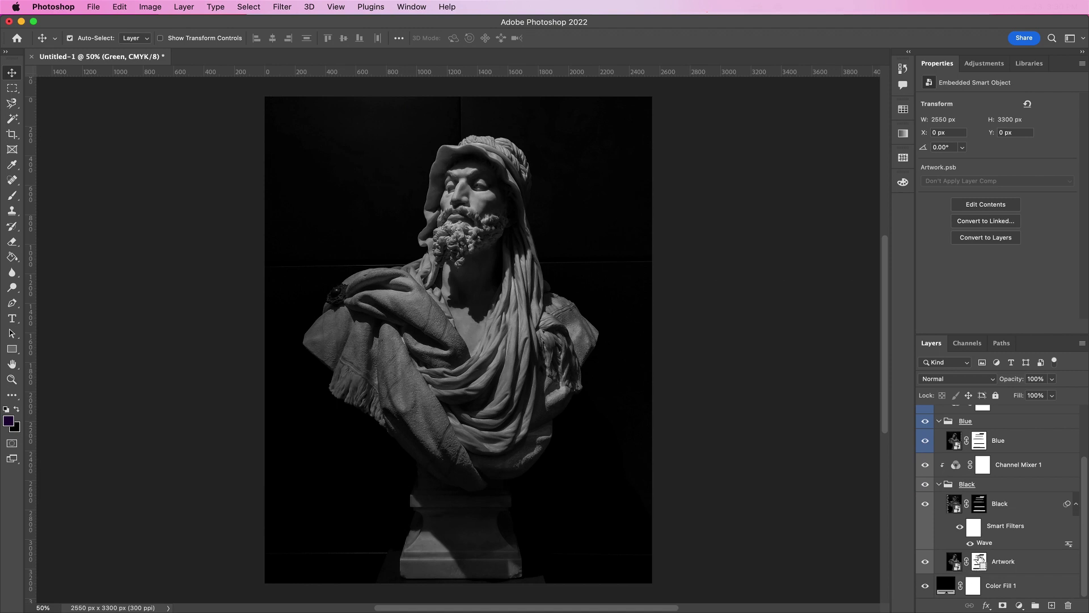
pyautogui.keyDown('super'); pyautogui.click(977, 566); pyautogui.keyUp('super')
pyautogui.scroll(3, 996, 513)
pyautogui.scroll(1, 995, 512)
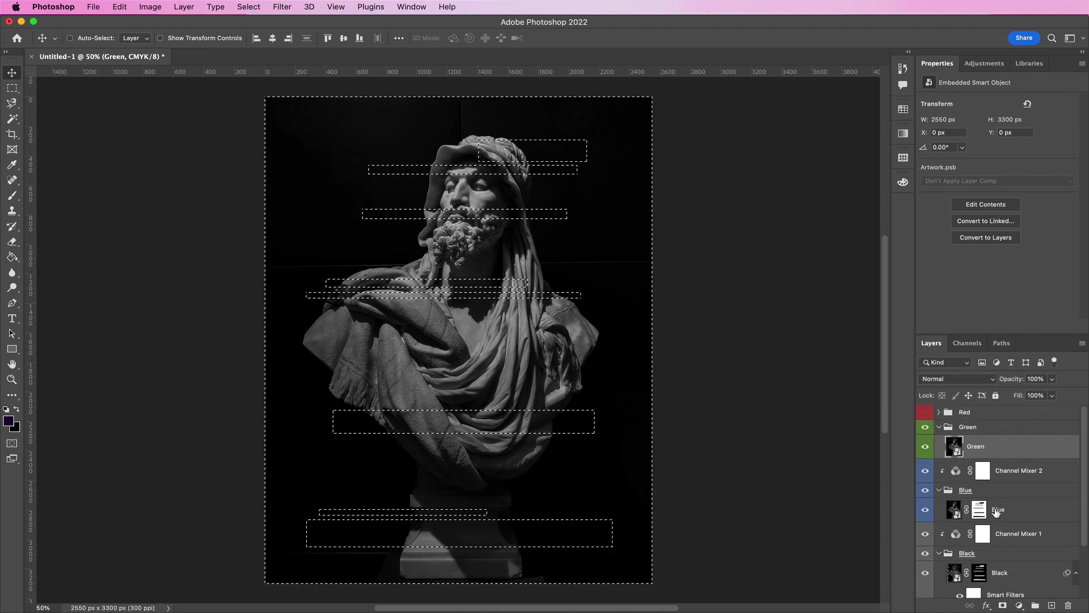
pyautogui.click(1001, 605)
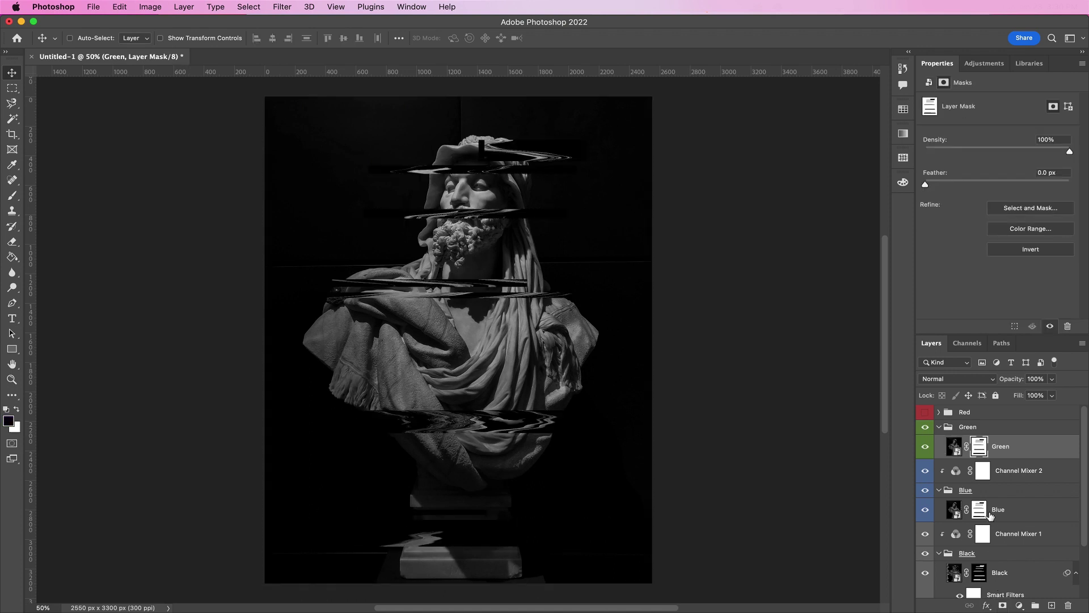
# Shift the Green layer's image 30 px to the right.
pyautogui.click(956, 448)
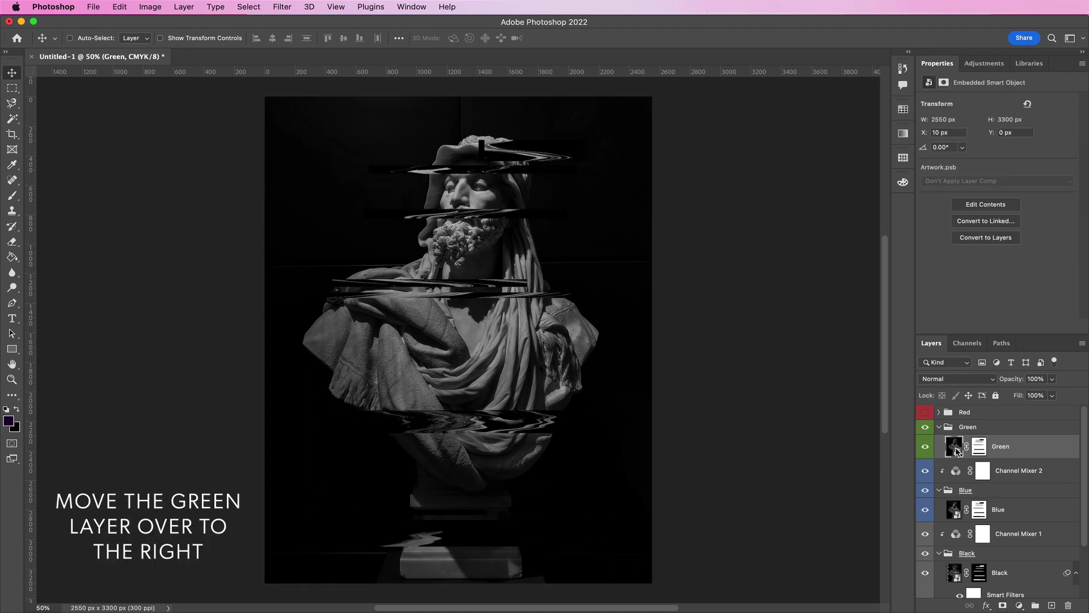
pyautogui.hotkey('shift', 'Right')
pyautogui.hotkey('shift', 'Right')
pyautogui.hotkey('shift', 'Right')
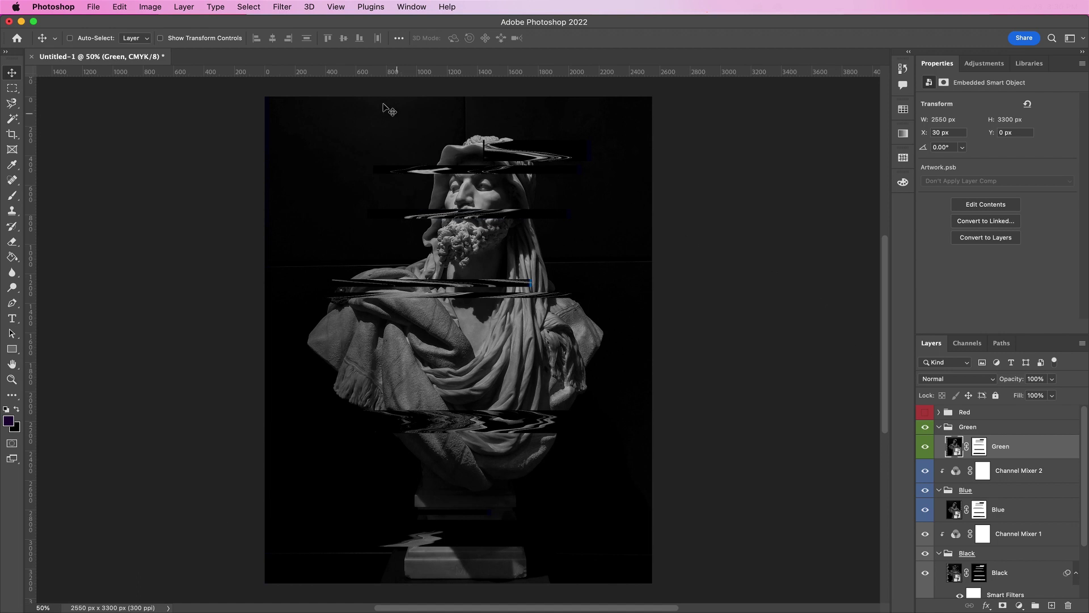
pyautogui.click(283, 7)
# Apply a Ripple distortion filter to the Green layer with default settings.
pyautogui.moveTo(363, 179)
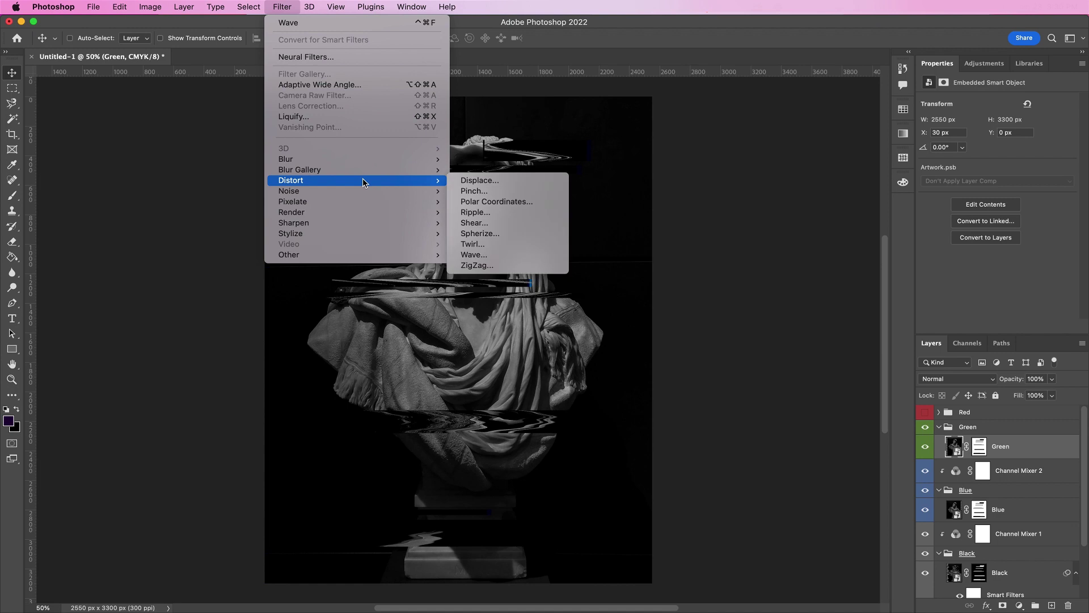
pyautogui.click(468, 208)
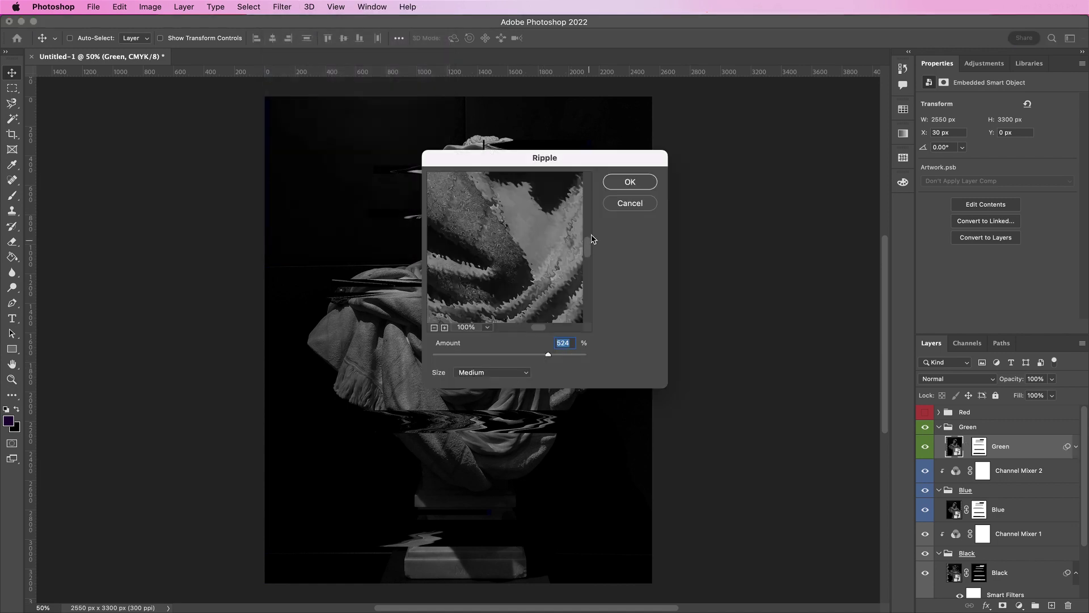
pyautogui.click(619, 181)
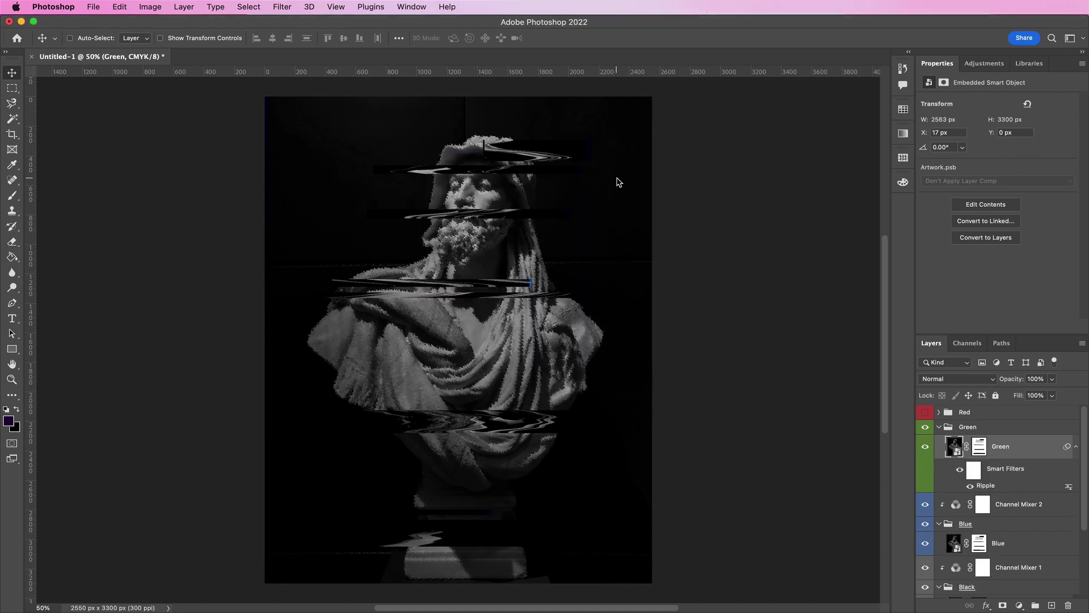
# Blend the Green group as Lighter Color at 80% opacity.
pyautogui.click(968, 429)
pyautogui.click(962, 380)
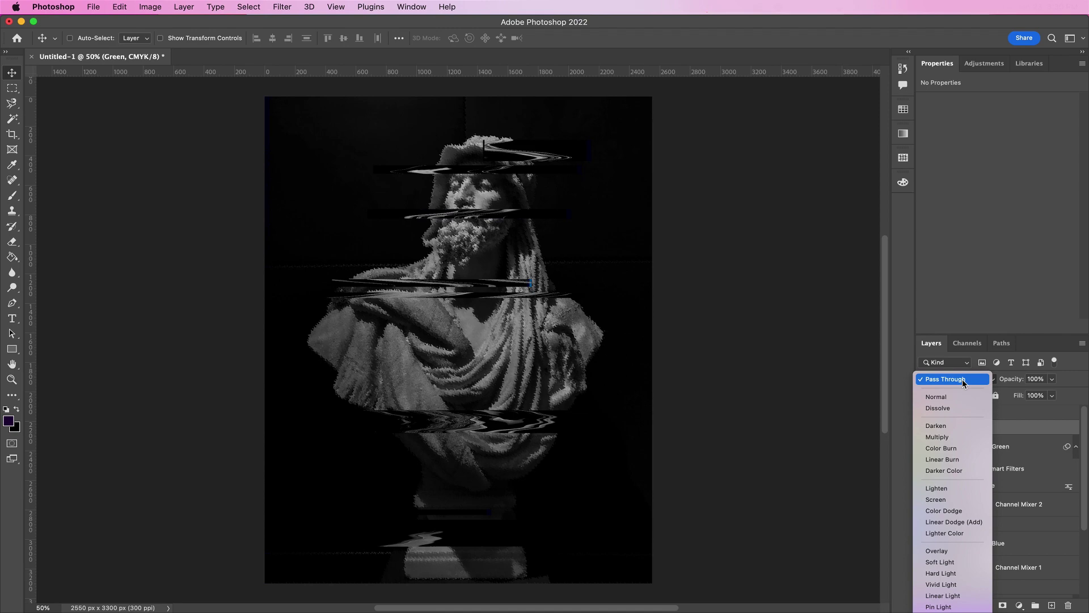
pyautogui.click(963, 533)
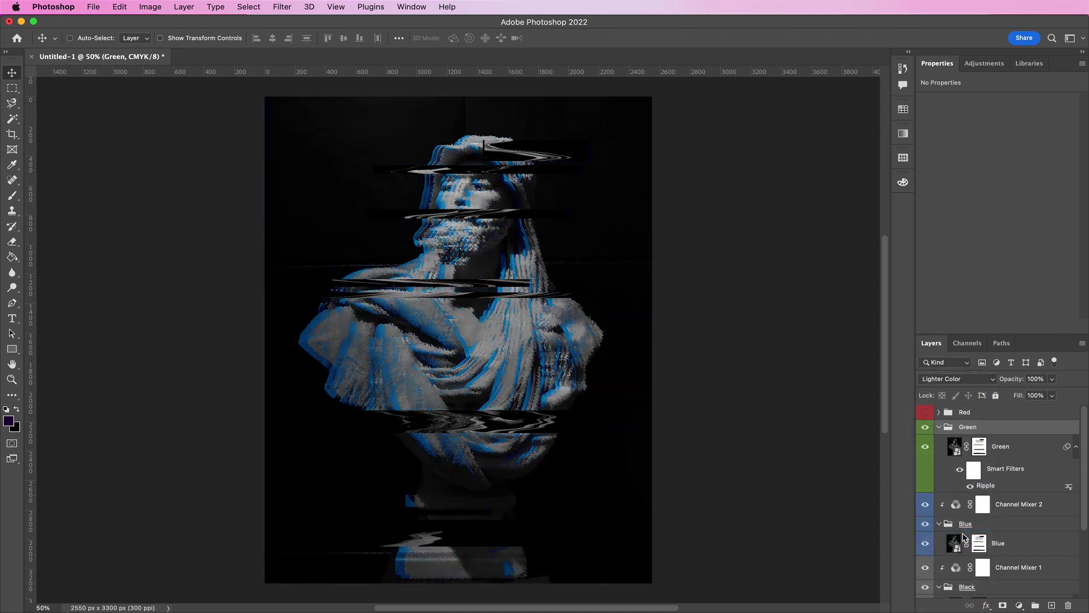
pyautogui.click(1037, 379)
pyautogui.write('80')
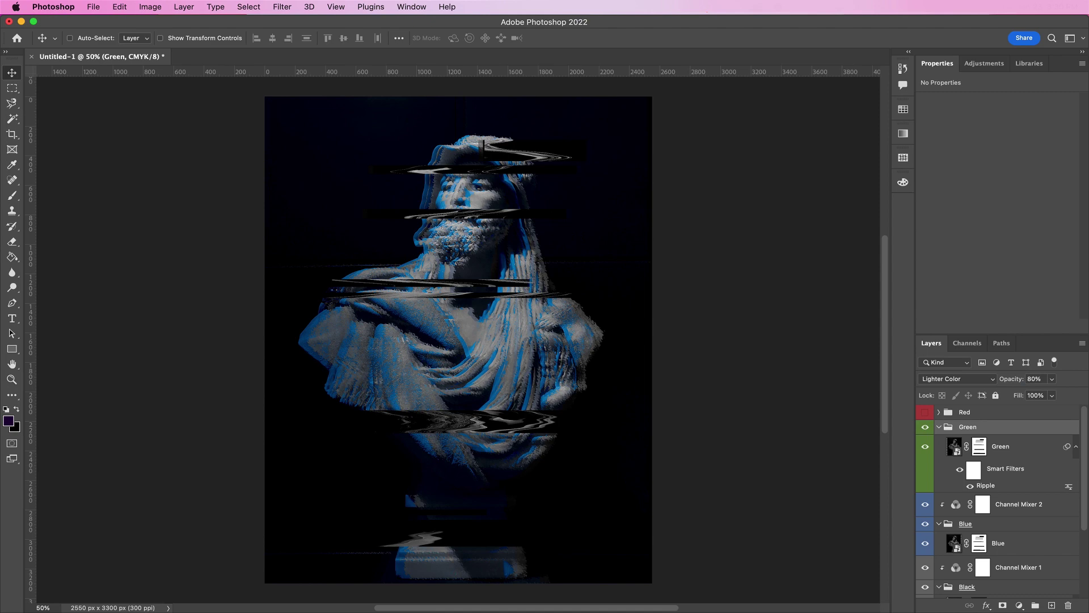
pyautogui.click(1019, 605)
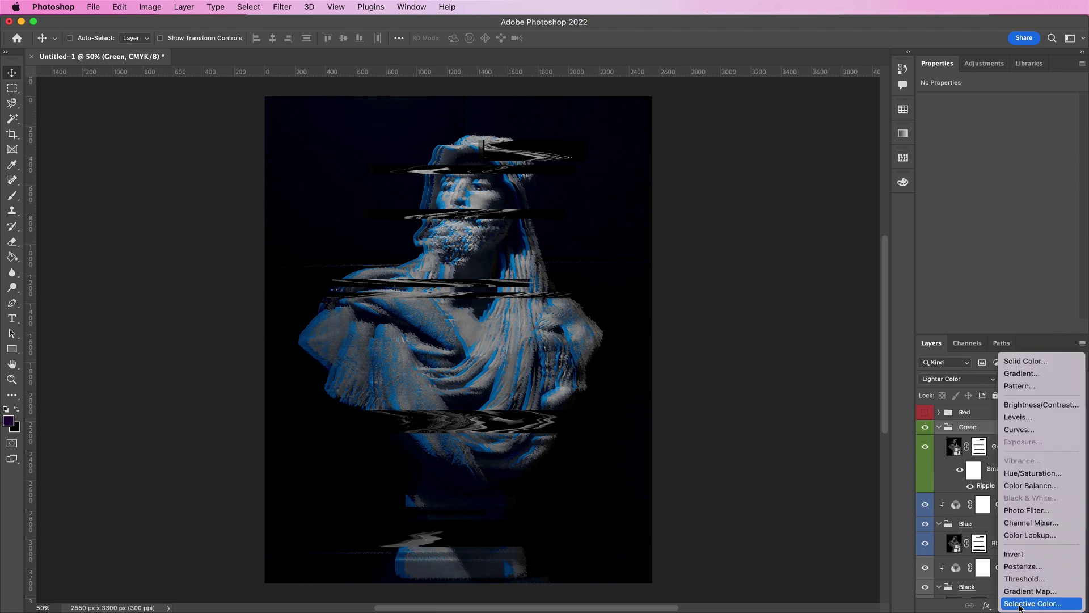
# Add Channel Mixer 3 above the Green group and clip it to that group.
pyautogui.click(1018, 523)
pyautogui.moveTo(1009, 446); pyautogui.dragTo(1001, 426)
pyautogui.rightClick(1001, 431)
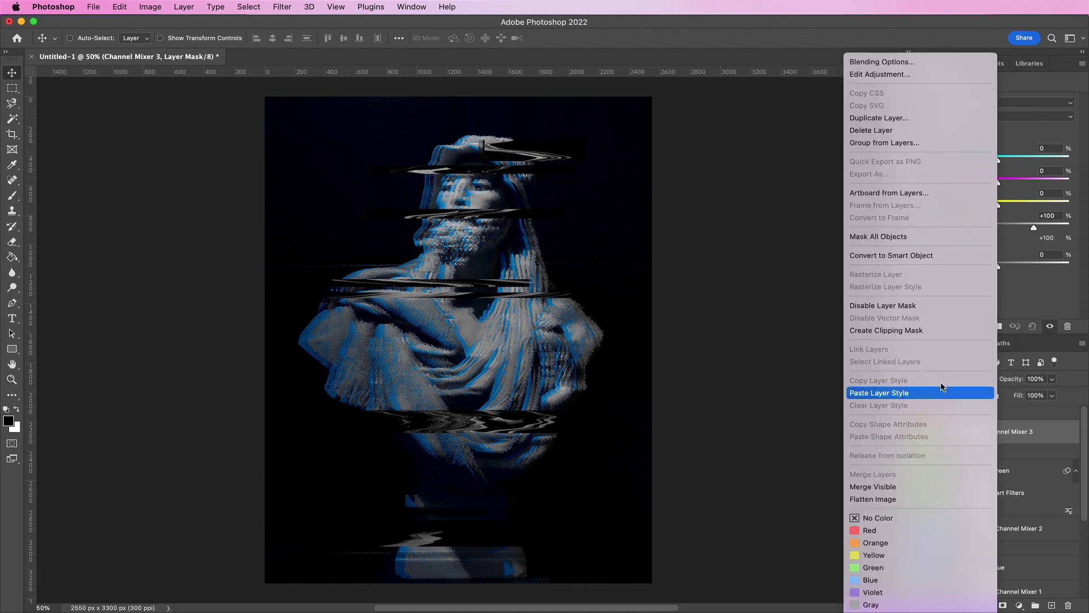
pyautogui.click(929, 331)
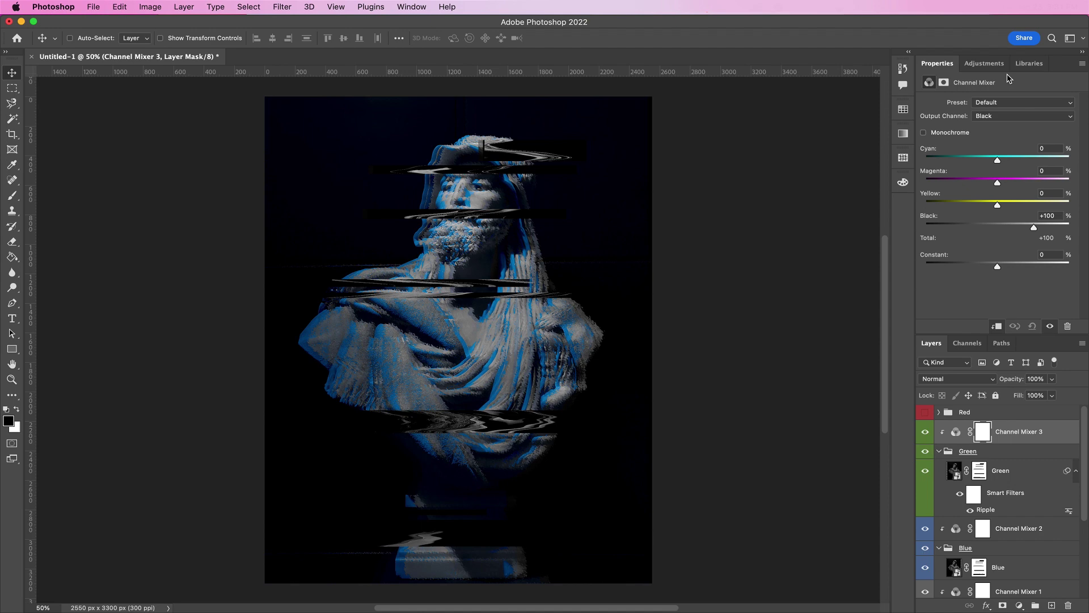
# Set the Cyan output to Cyan +200, Magenta -200, Yellow +200.
pyautogui.click(995, 116)
pyautogui.click(991, 85)
pyautogui.moveTo(1035, 162); pyautogui.dragTo(1069, 162)
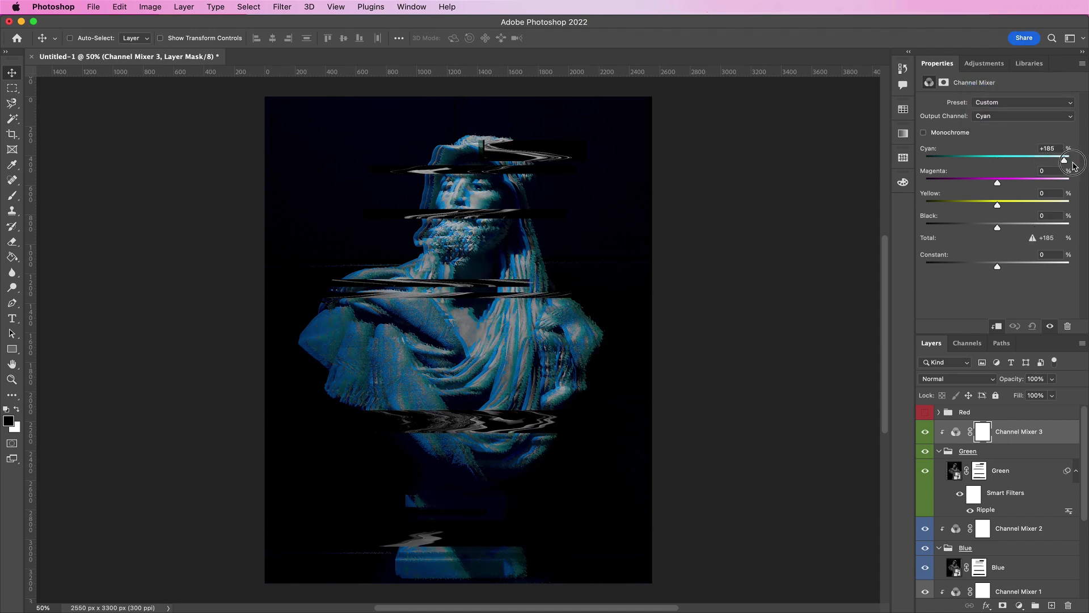
pyautogui.moveTo(997, 185); pyautogui.dragTo(925, 182)
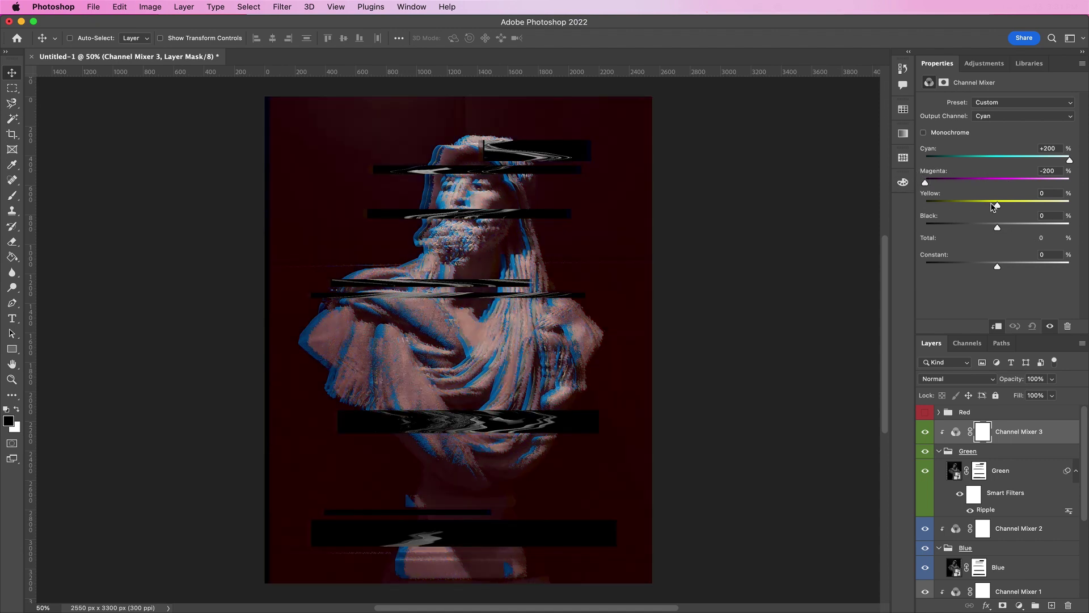
pyautogui.moveTo(998, 207); pyautogui.dragTo(1079, 219)
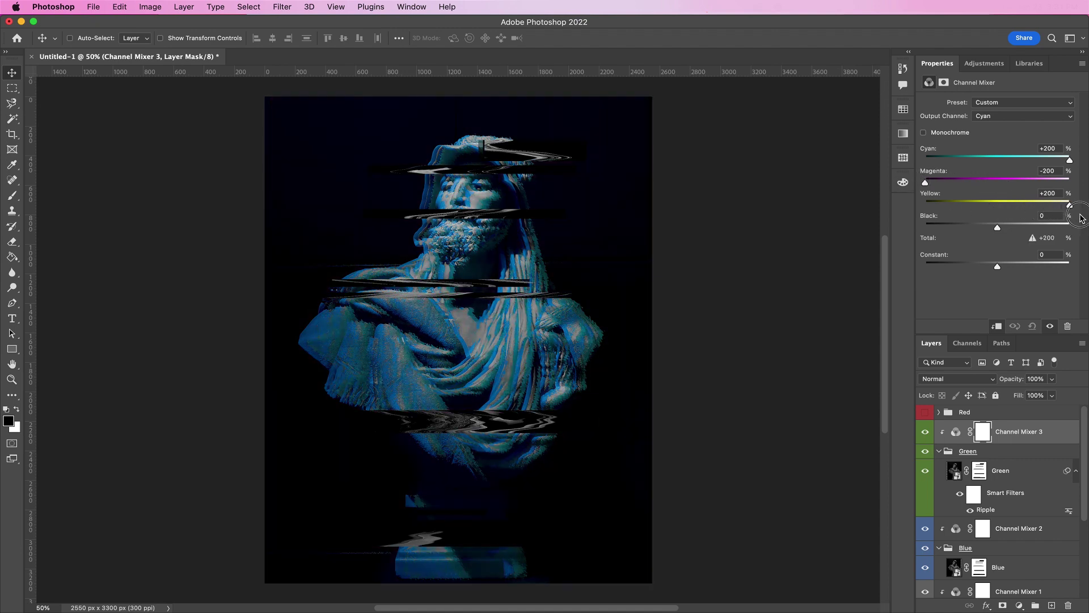
# Set the Magenta output to Cyan -200 and Yellow +200.
pyautogui.click(1001, 117)
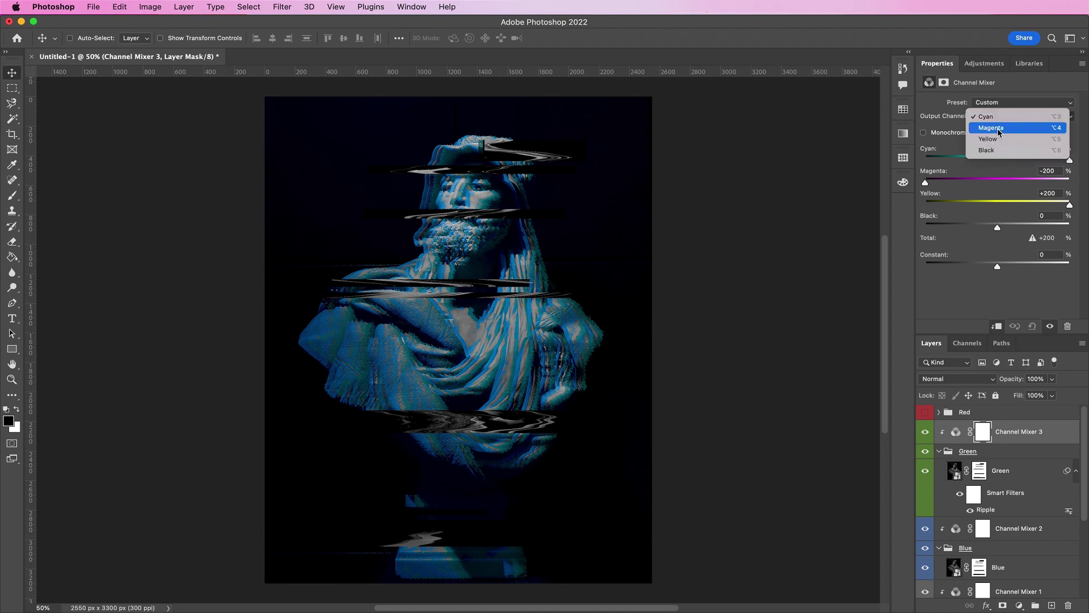
pyautogui.click(999, 127)
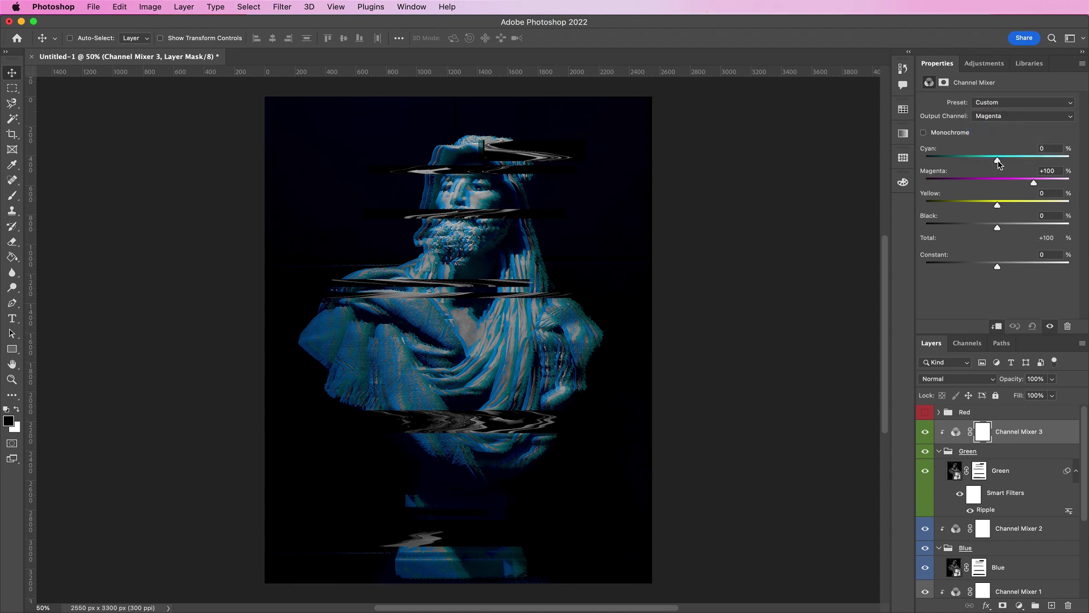
pyautogui.moveTo(998, 162); pyautogui.dragTo(913, 152)
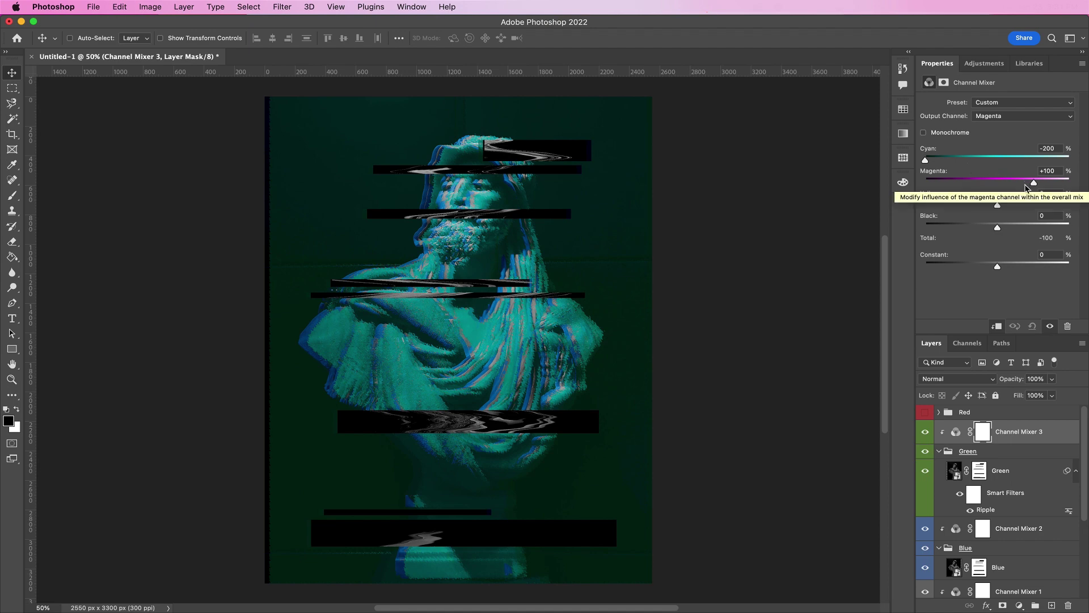
pyautogui.moveTo(998, 204); pyautogui.dragTo(1080, 212)
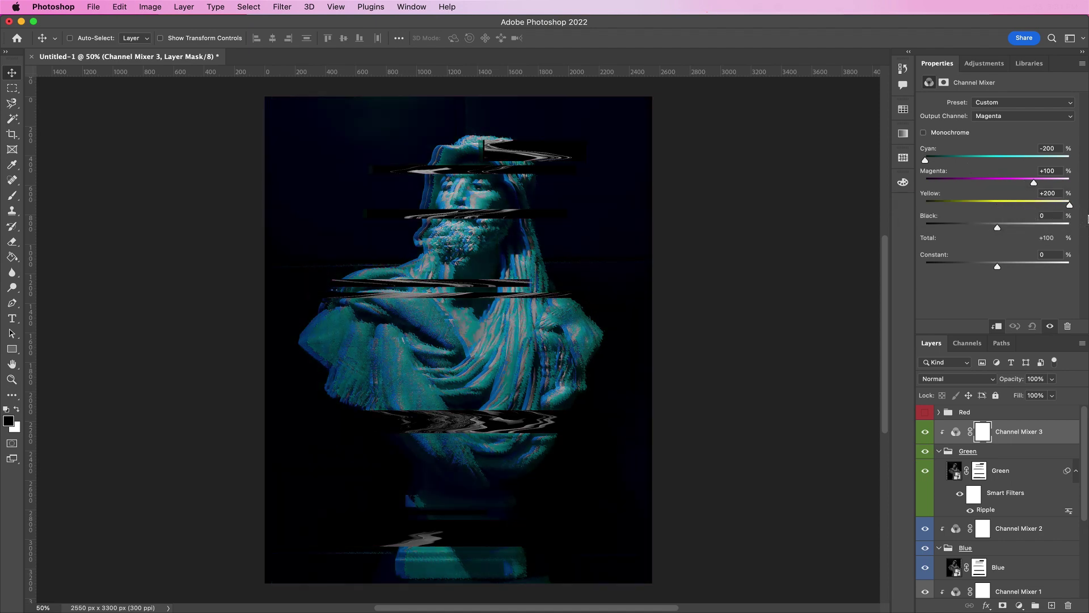
# Set the Yellow output's Cyan to +200 and make the Red group visible.
pyautogui.click(999, 119)
pyautogui.click(992, 126)
pyautogui.moveTo(997, 161); pyautogui.dragTo(1086, 178)
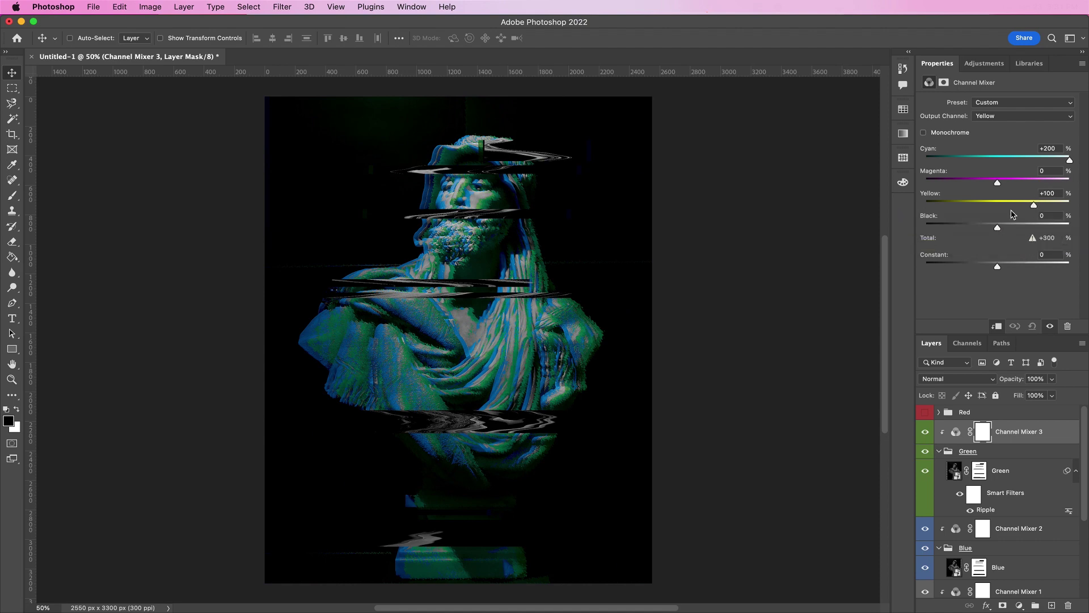
pyautogui.click(991, 120)
pyautogui.click(987, 128)
pyautogui.click(926, 412)
# Nudge the lower Red layer 20 px right and make the upper Red layer visible.
pyautogui.click(938, 413)
pyautogui.click(1005, 455)
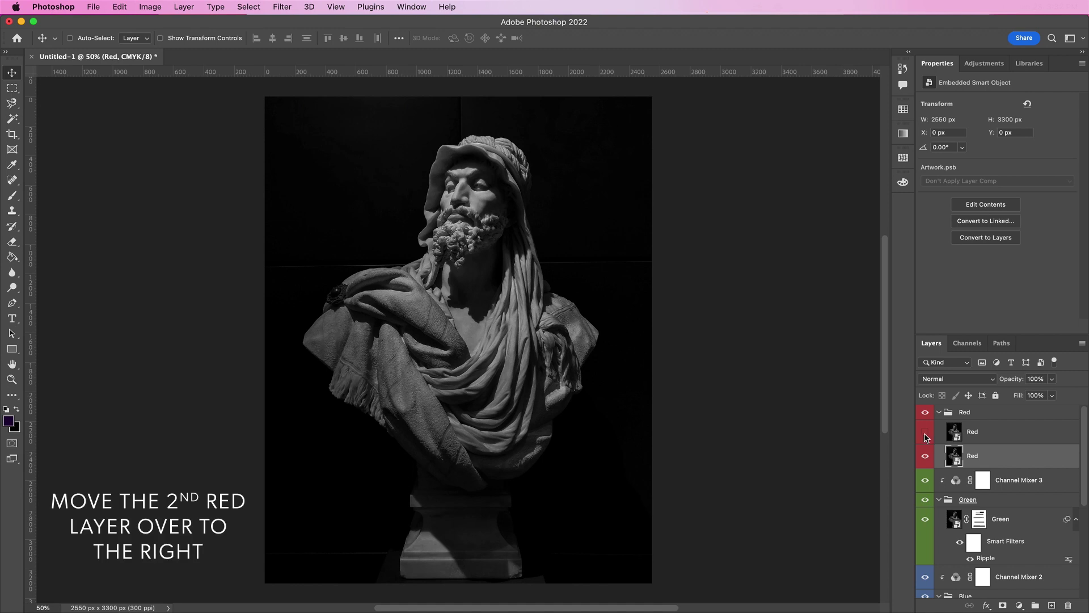
pyautogui.hotkey('shift', 'Right')
pyautogui.hotkey('shift', 'Right')
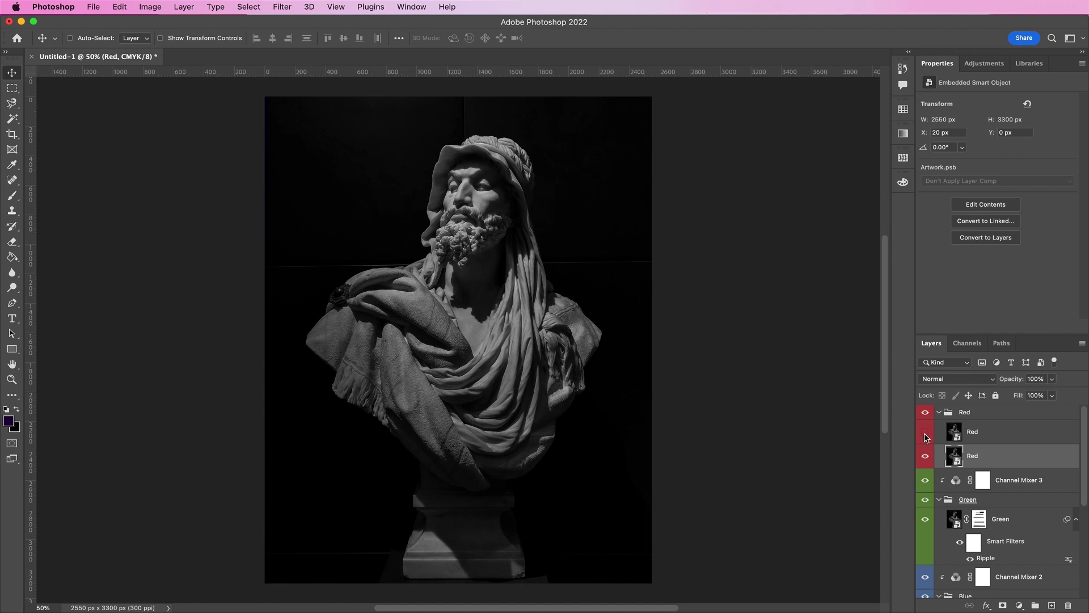
pyautogui.click(987, 434)
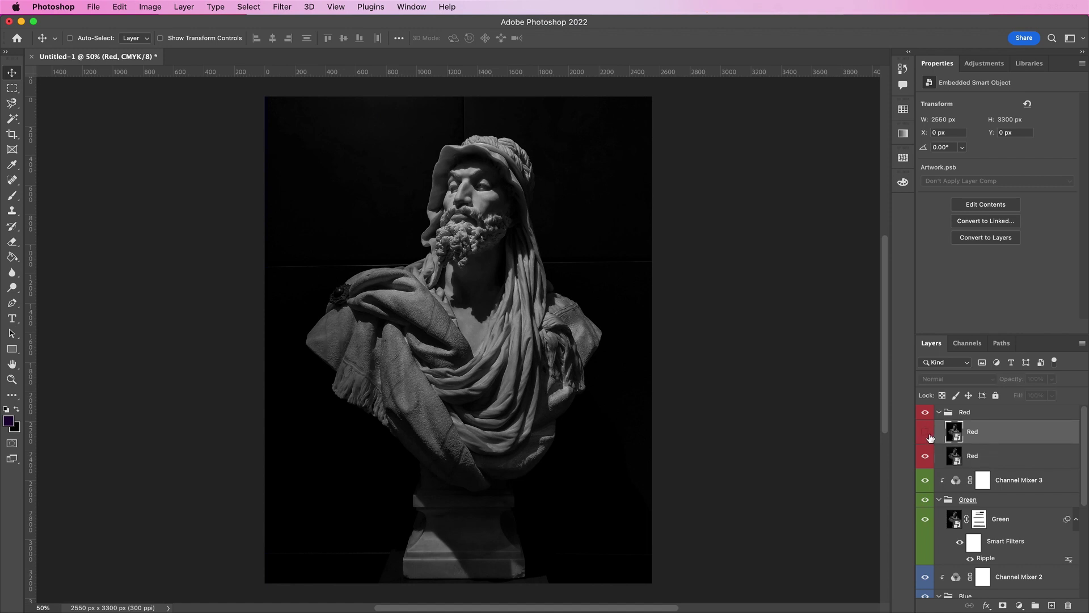
pyautogui.click(929, 434)
# Select eleven thin horizontal strips across the statue from face to pedestal with the Rectangular Marquee.
pyautogui.press('m')
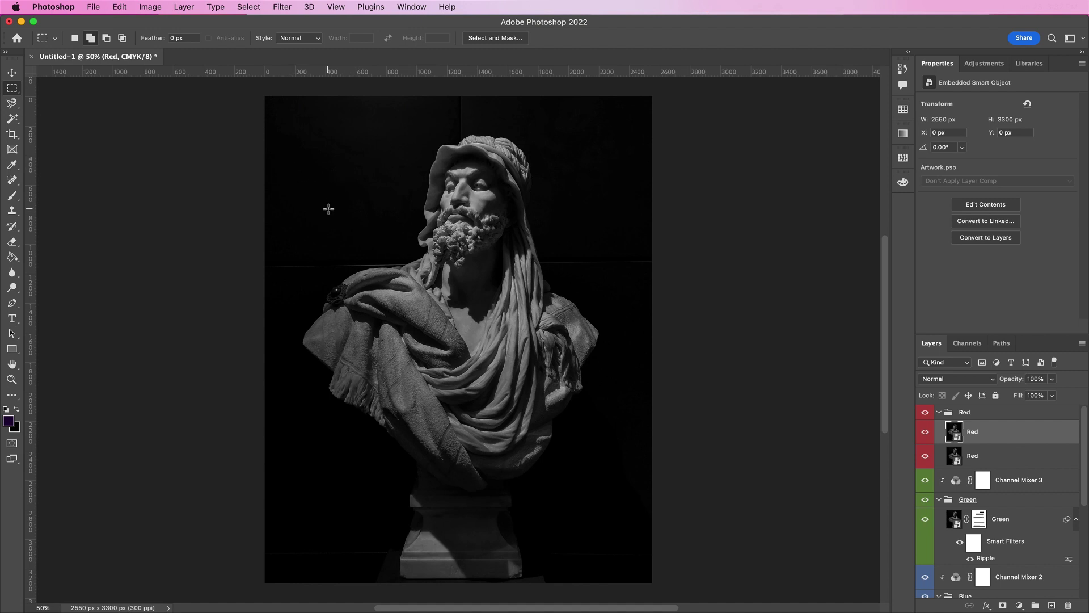
pyautogui.moveTo(317, 202); pyautogui.dragTo(581, 206)
pyautogui.moveTo(289, 218); pyautogui.dragTo(531, 238)
pyautogui.moveTo(425, 248); pyautogui.dragTo(644, 262)
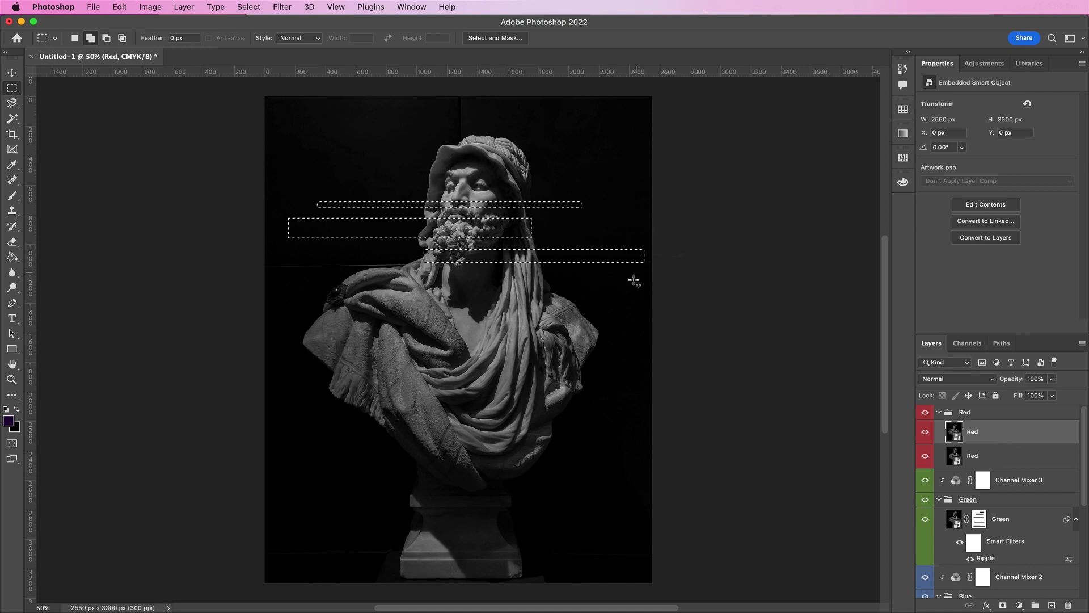
pyautogui.moveTo(632, 303); pyautogui.dragTo(422, 317)
pyautogui.moveTo(289, 283); pyautogui.dragTo(420, 292)
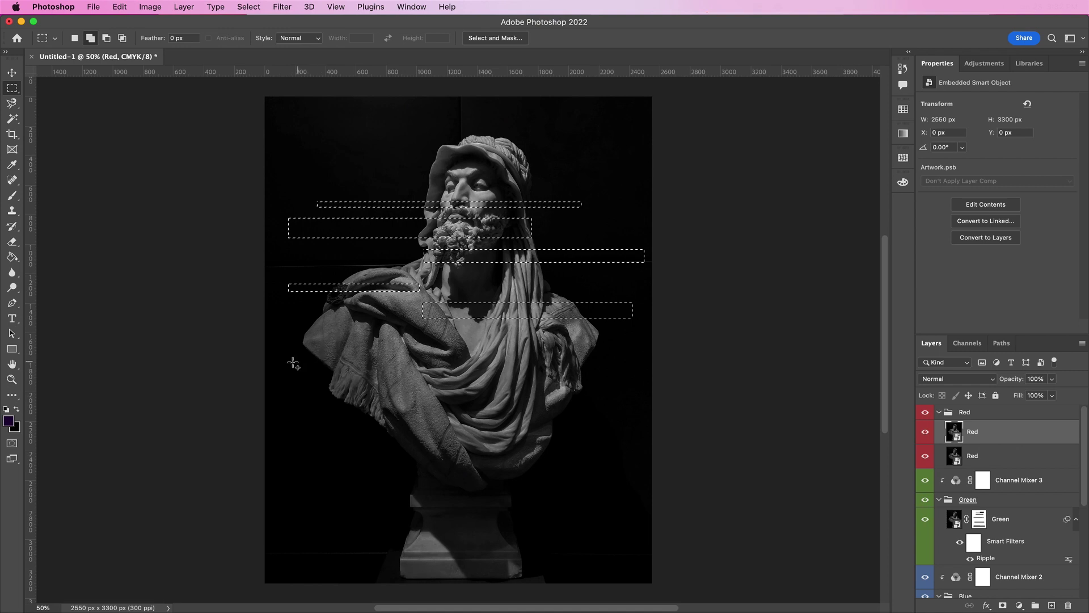
pyautogui.moveTo(279, 337); pyautogui.dragTo(475, 343)
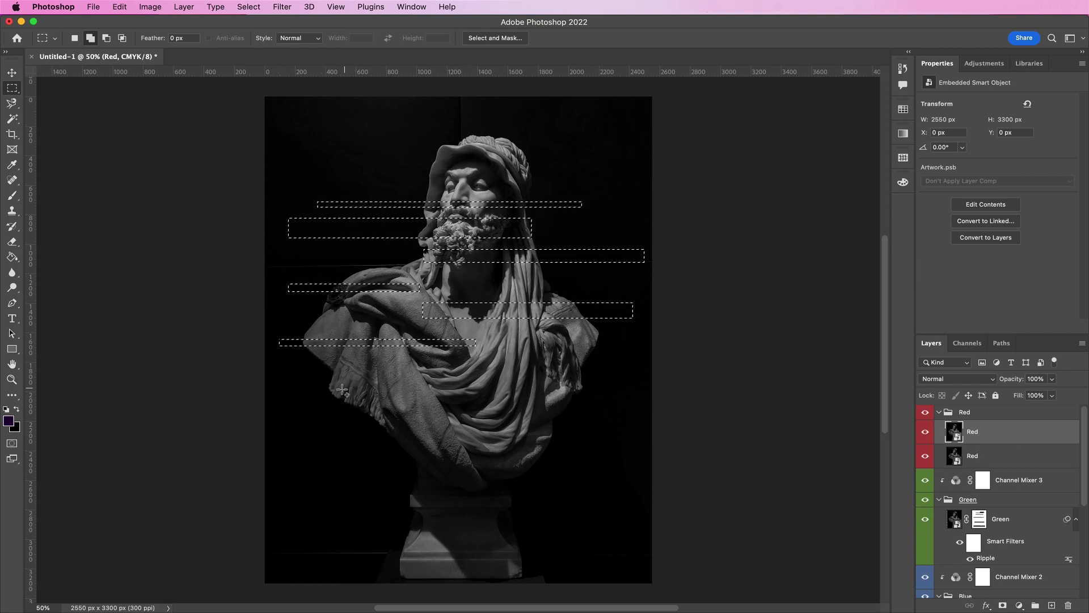
pyautogui.moveTo(350, 372); pyautogui.dragTo(570, 379)
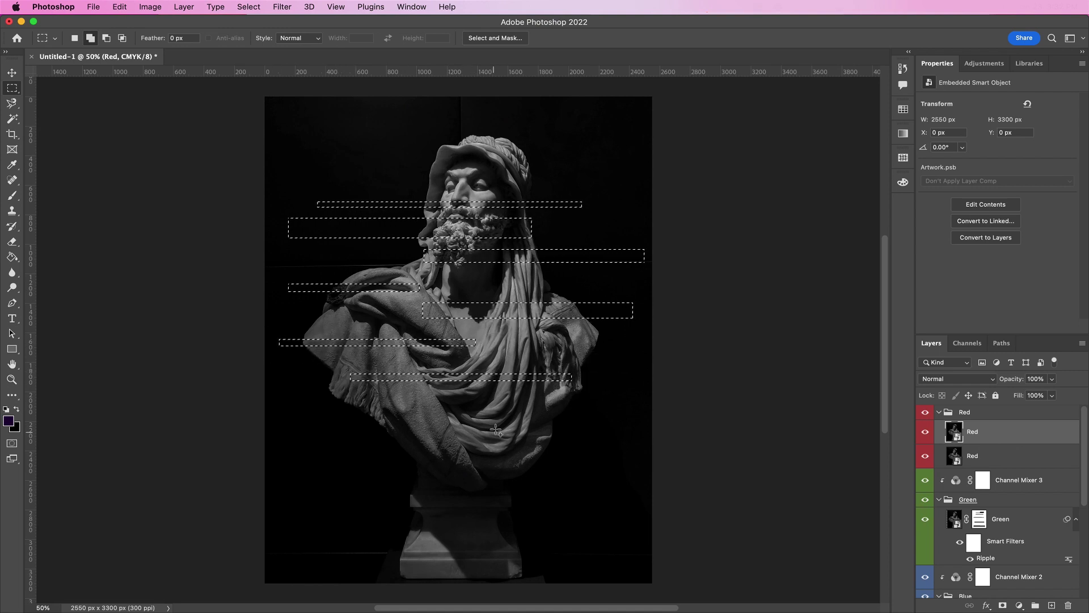
pyautogui.moveTo(568, 431); pyautogui.dragTo(278, 399)
pyautogui.moveTo(346, 454); pyautogui.dragTo(459, 472)
pyautogui.moveTo(552, 535)
pyautogui.mouseDown()
pyautogui.moveTo(445, 516)
pyautogui.moveTo(444, 528)
pyautogui.mouseUp()
pyautogui.moveTo(338, 559); pyautogui.dragTo(540, 567)
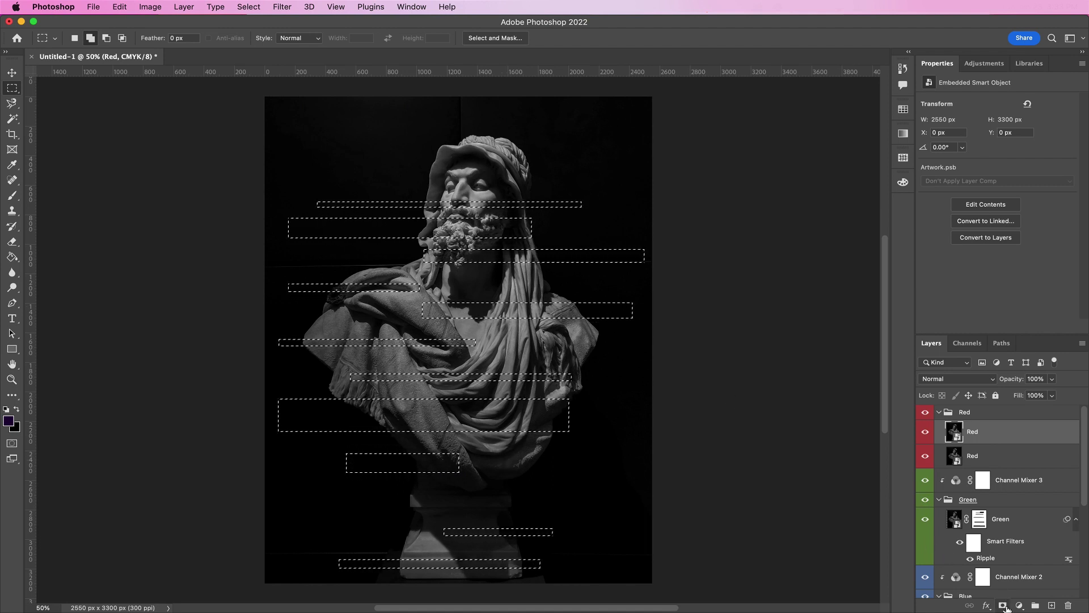
# Mask the upper Red layer to the strips and apply Wave: 163 generators, wavelength max 52, amplitude max 56.
pyautogui.click(1002, 605)
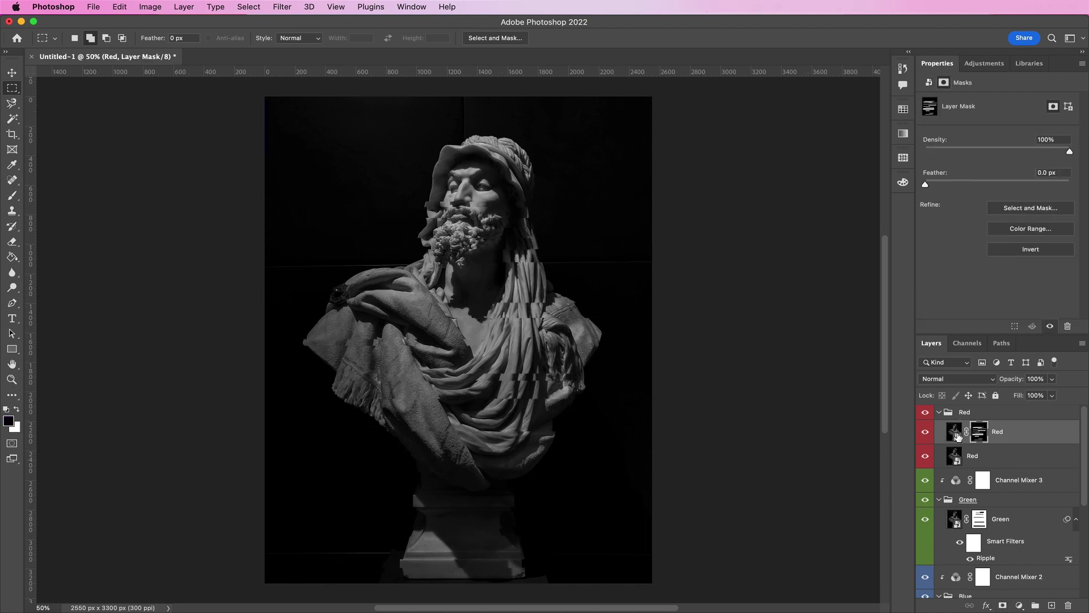
pyautogui.click(954, 431)
pyautogui.click(282, 7)
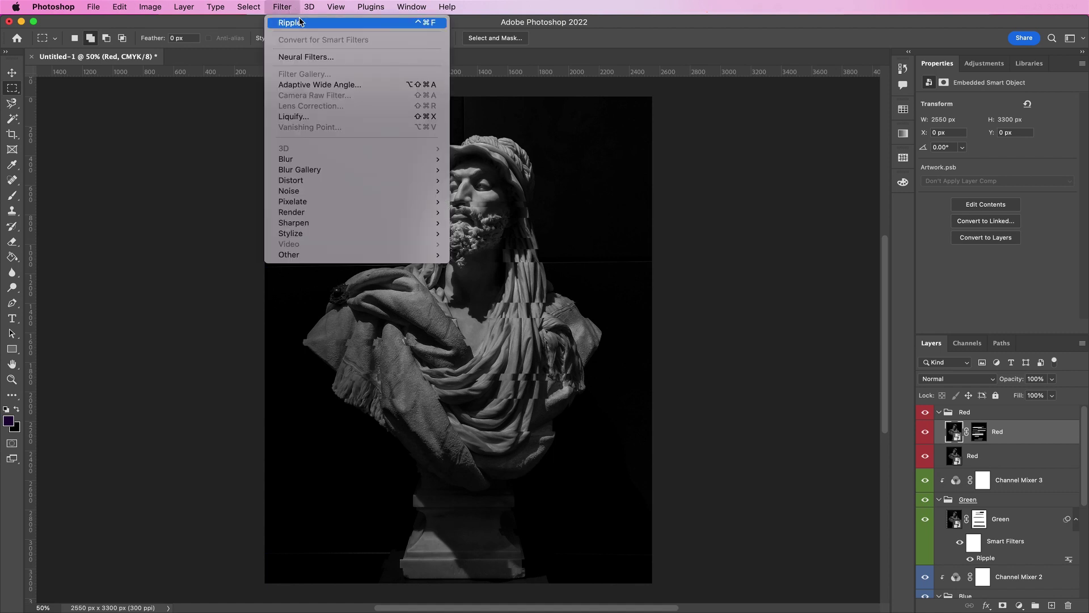
pyautogui.moveTo(383, 181)
pyautogui.click(490, 256)
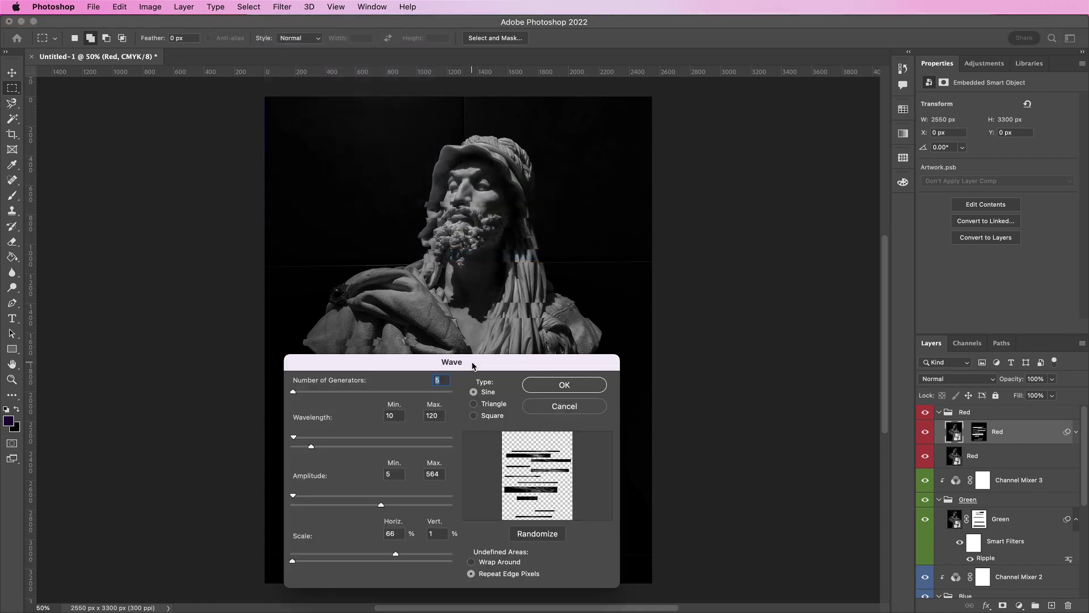
pyautogui.write('163')
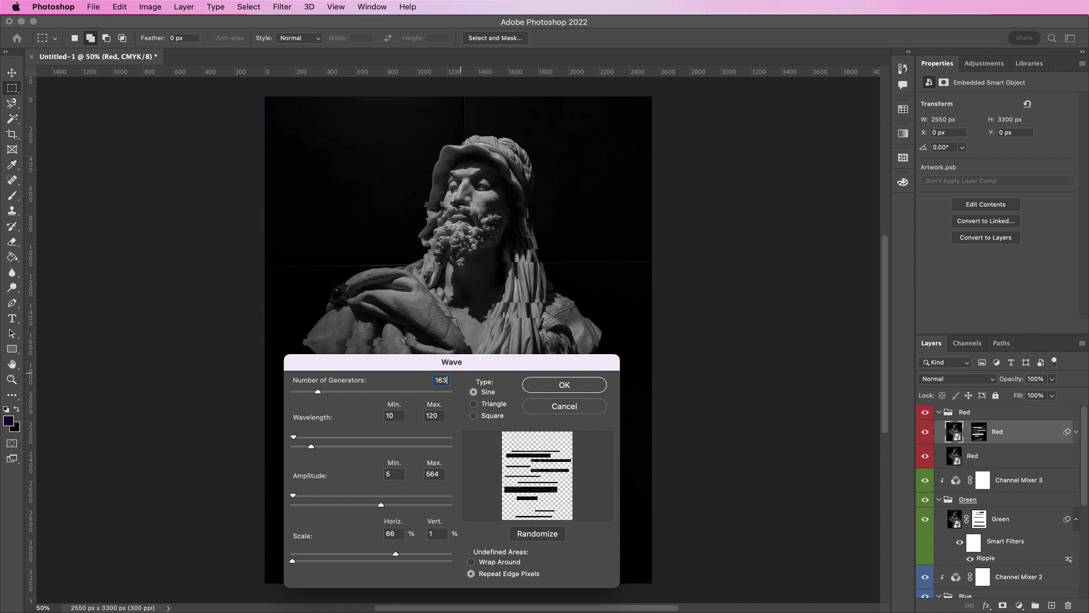
pyautogui.doubleClick(434, 414)
pyautogui.write('52')
pyautogui.doubleClick(442, 474)
pyautogui.write('56')
pyautogui.click(536, 389)
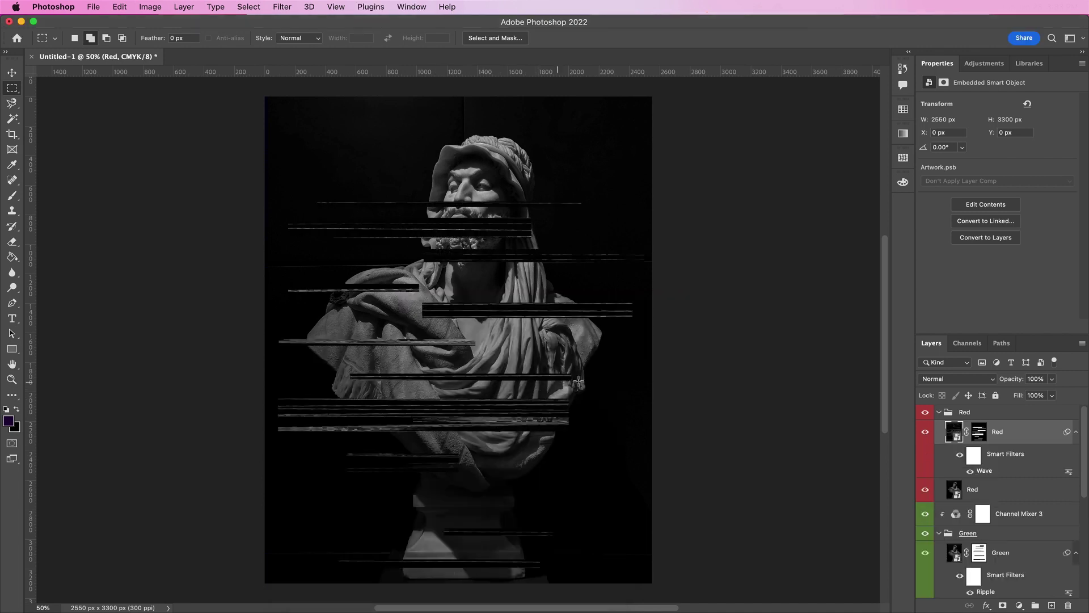
# Set the Red group's blend mode to Lighter Color.
pyautogui.click(972, 414)
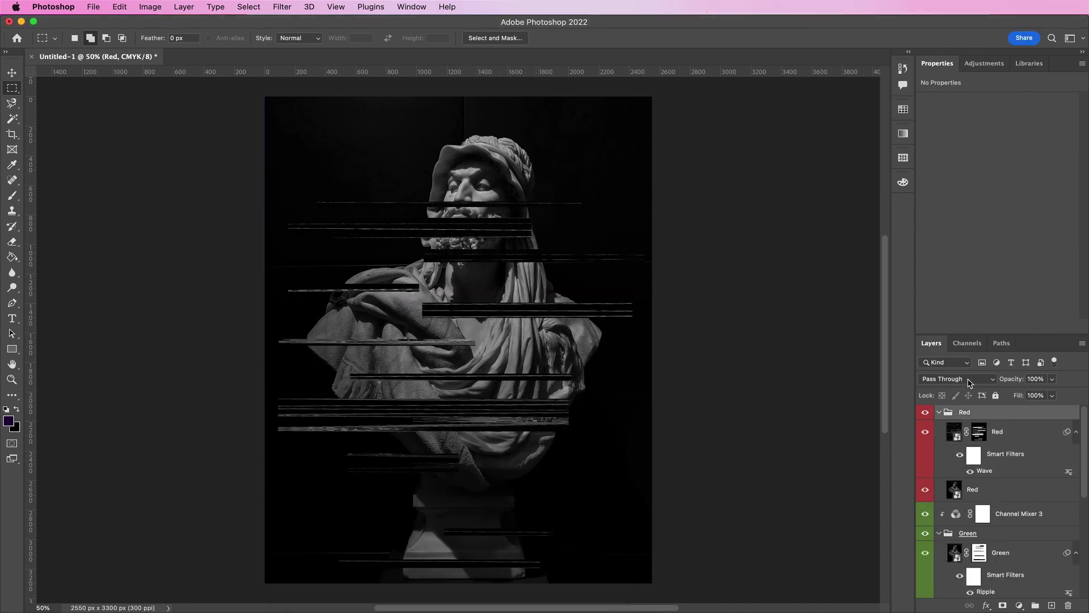
pyautogui.click(970, 384)
pyautogui.click(959, 535)
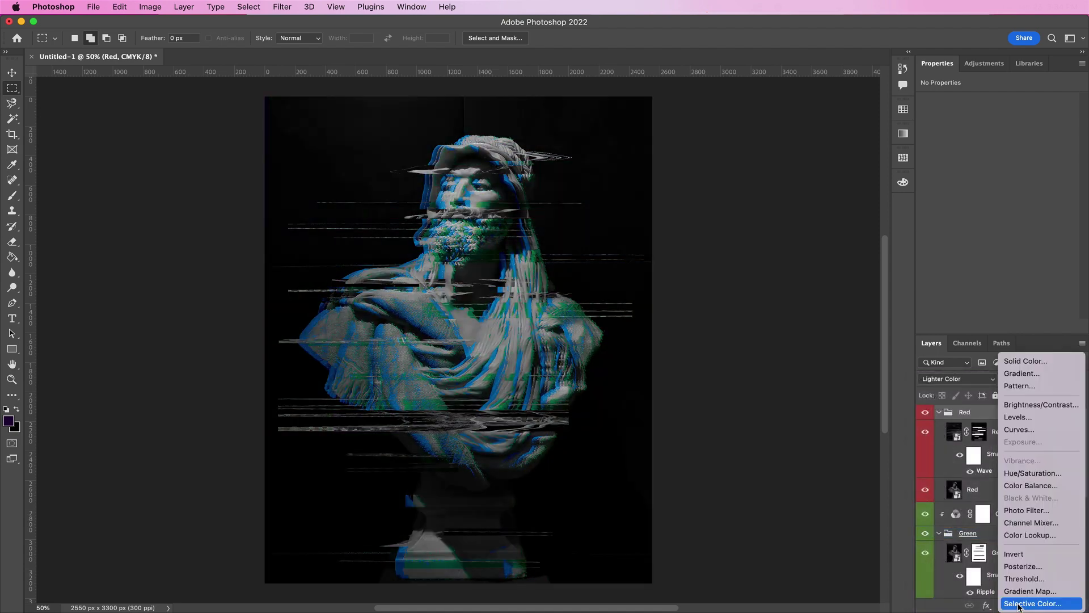
# Add Channel Mixer 4 above the Red group and clip it to that group.
pyautogui.click(1020, 605)
pyautogui.click(1018, 523)
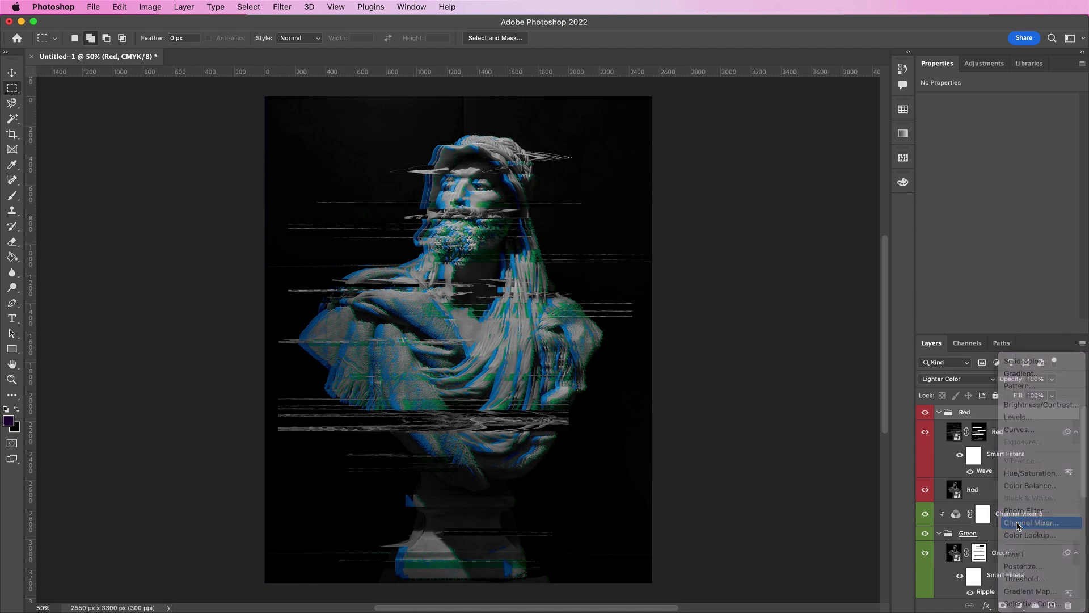
pyautogui.moveTo(1004, 434); pyautogui.dragTo(1004, 407)
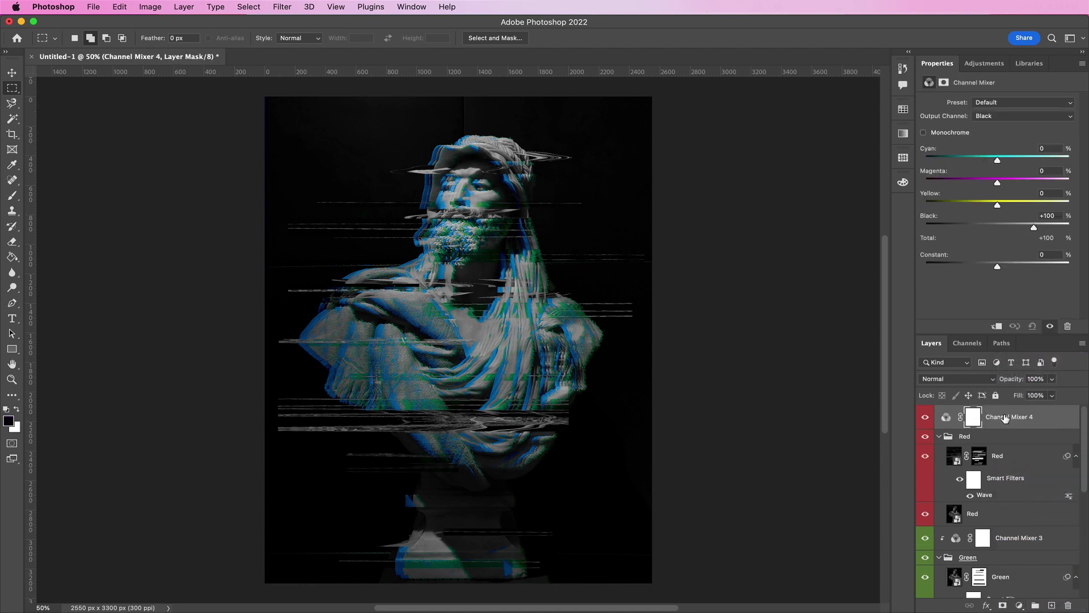
pyautogui.rightClick(1007, 418)
pyautogui.click(912, 334)
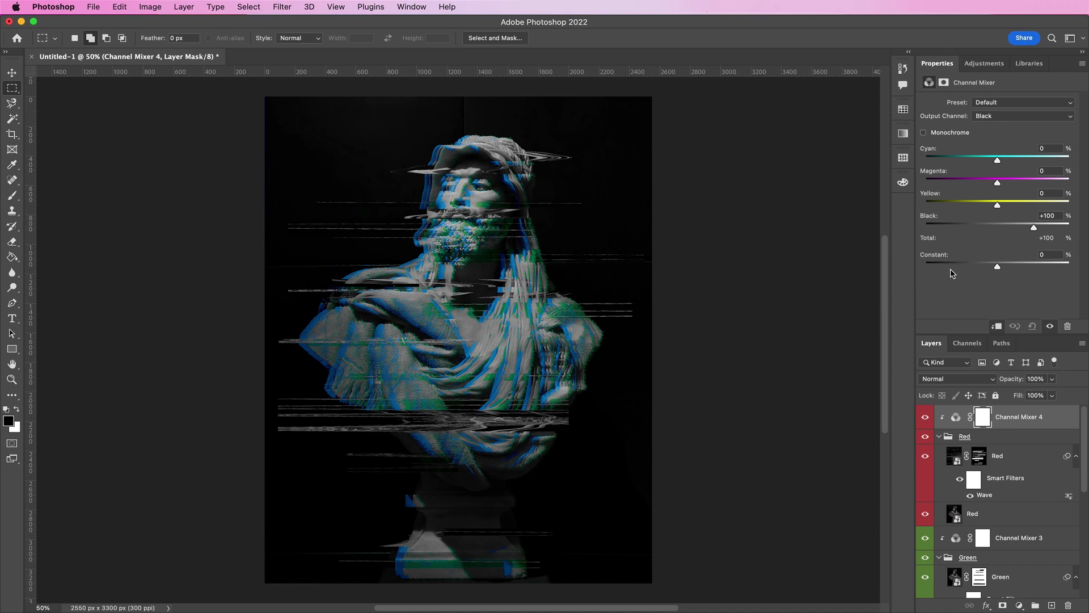
# Set the Cyan output to Cyan 0, Magenta -200, Yellow -200.
pyautogui.click(986, 116)
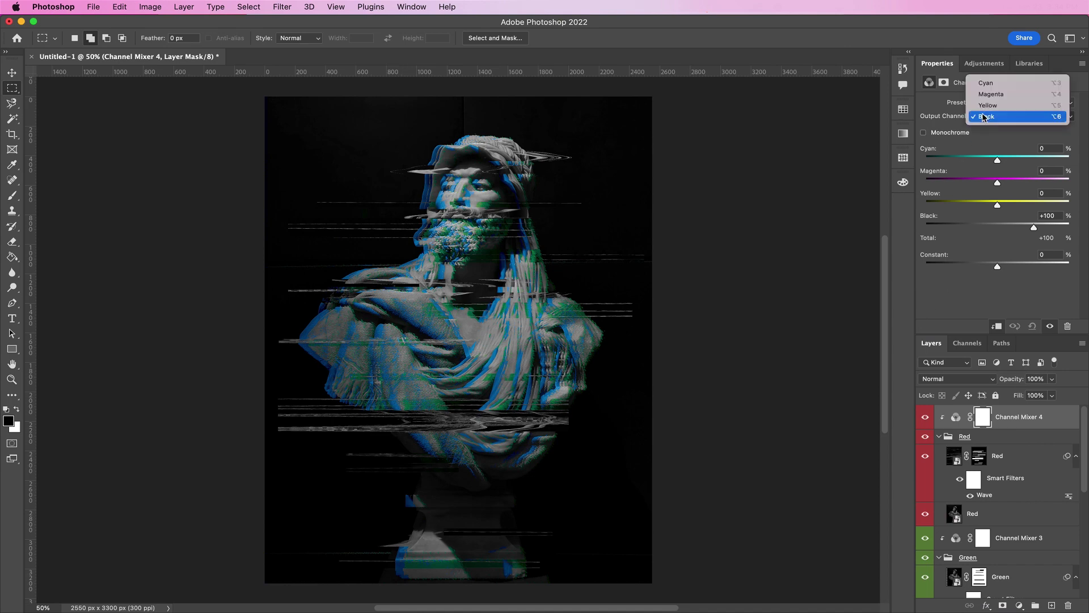
pyautogui.click(983, 84)
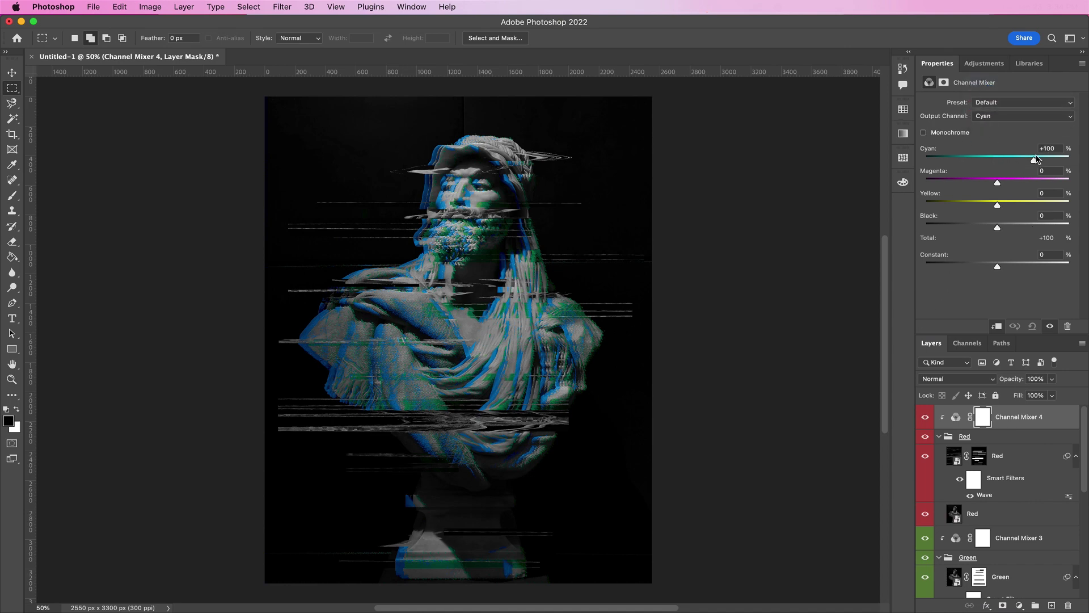
pyautogui.click(1058, 148)
pyautogui.write('0')
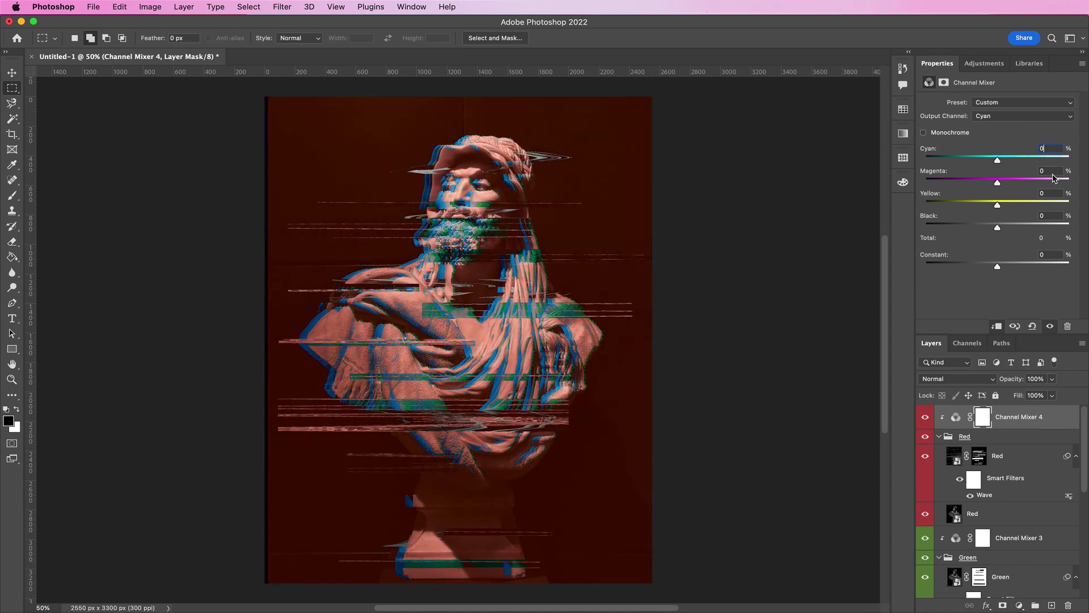
pyautogui.moveTo(998, 183); pyautogui.dragTo(920, 184)
pyautogui.moveTo(998, 205); pyautogui.dragTo(920, 207)
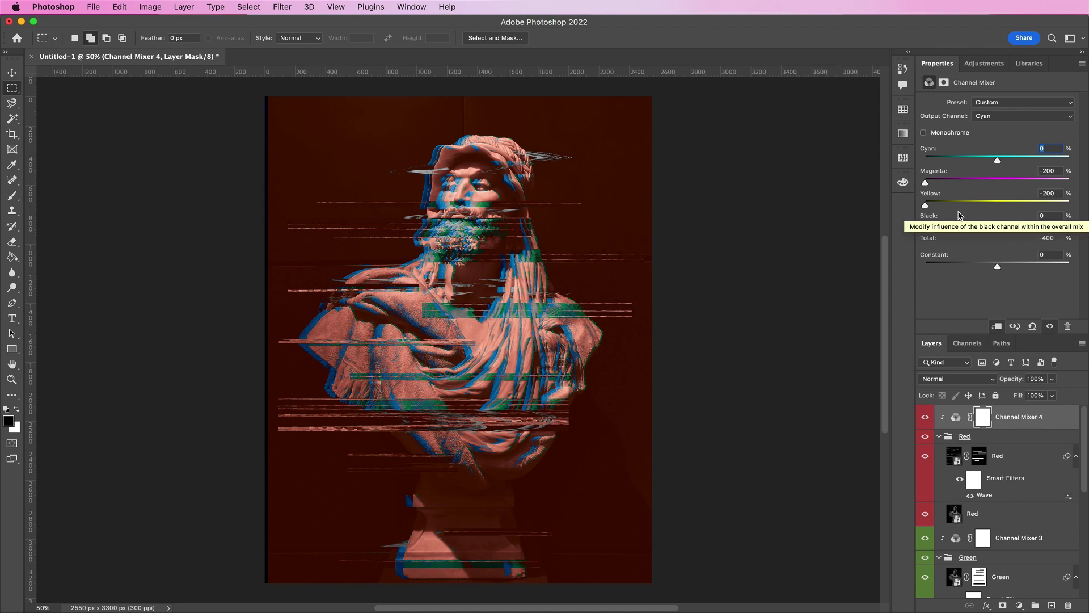
# Set the Magenta output to Cyan +200, Yellow +200 and Black +200.
pyautogui.click(1000, 117)
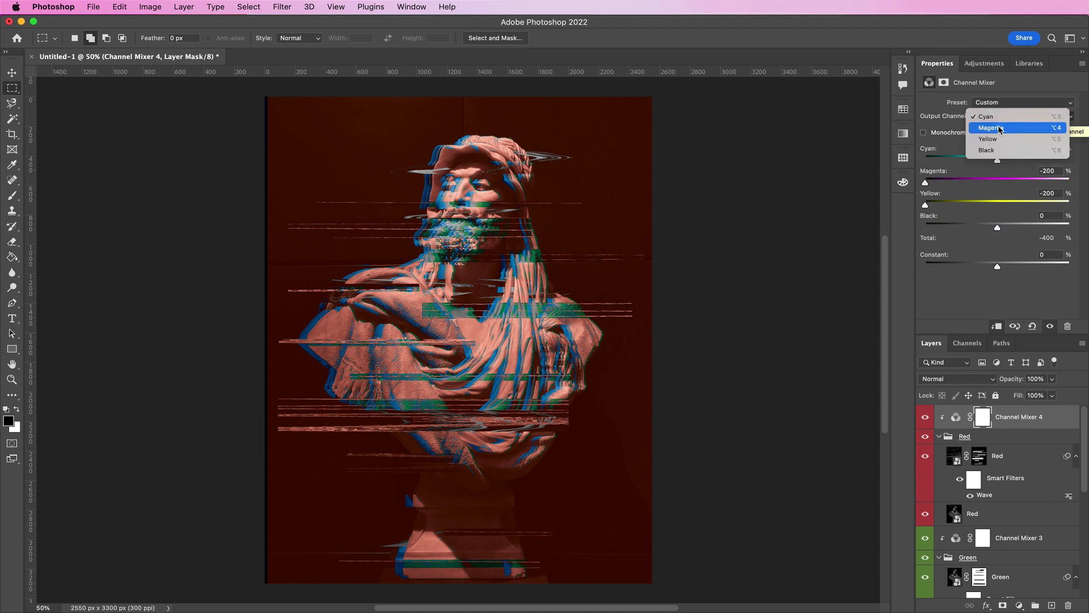
pyautogui.click(1000, 128)
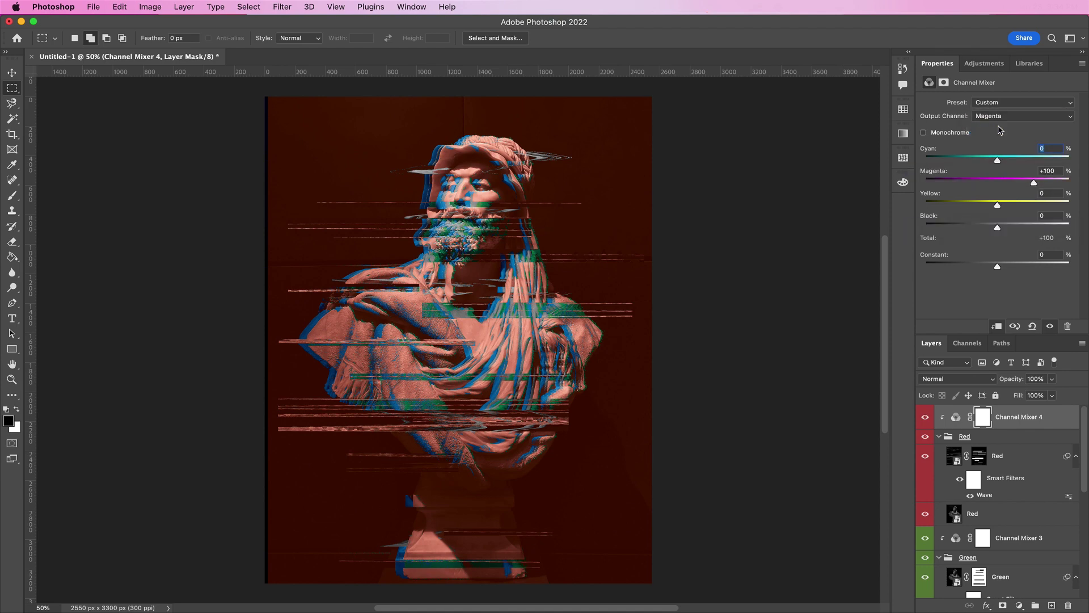
pyautogui.moveTo(997, 163); pyautogui.dragTo(1087, 188)
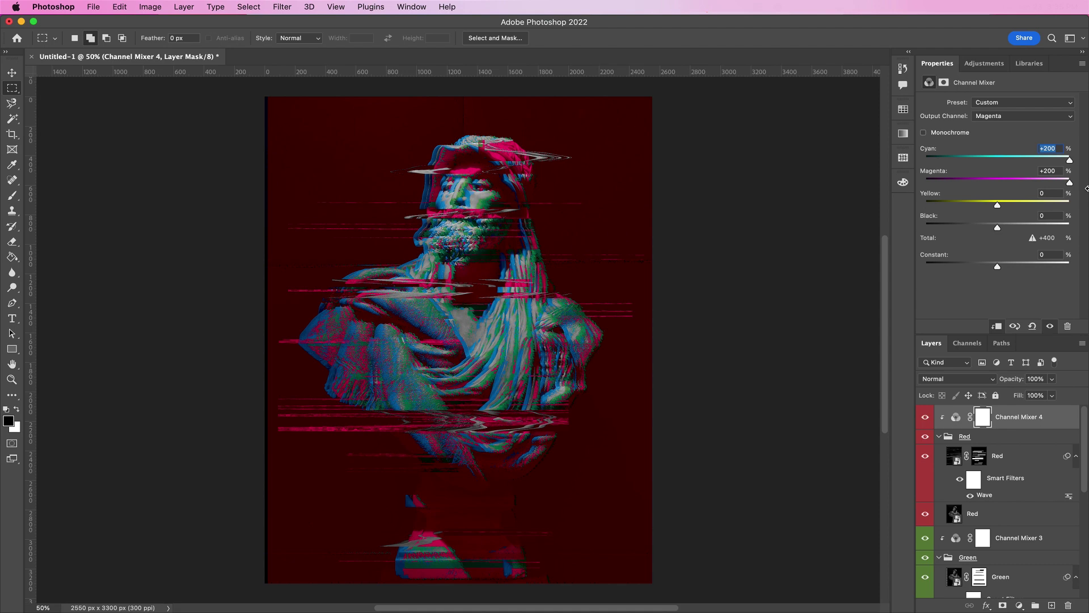
pyautogui.moveTo(998, 205); pyautogui.dragTo(1085, 217)
pyautogui.moveTo(998, 229); pyautogui.dragTo(1087, 238)
# Set the Yellow output to Magenta +200 and Yellow +83.
pyautogui.click(971, 117)
pyautogui.click(978, 127)
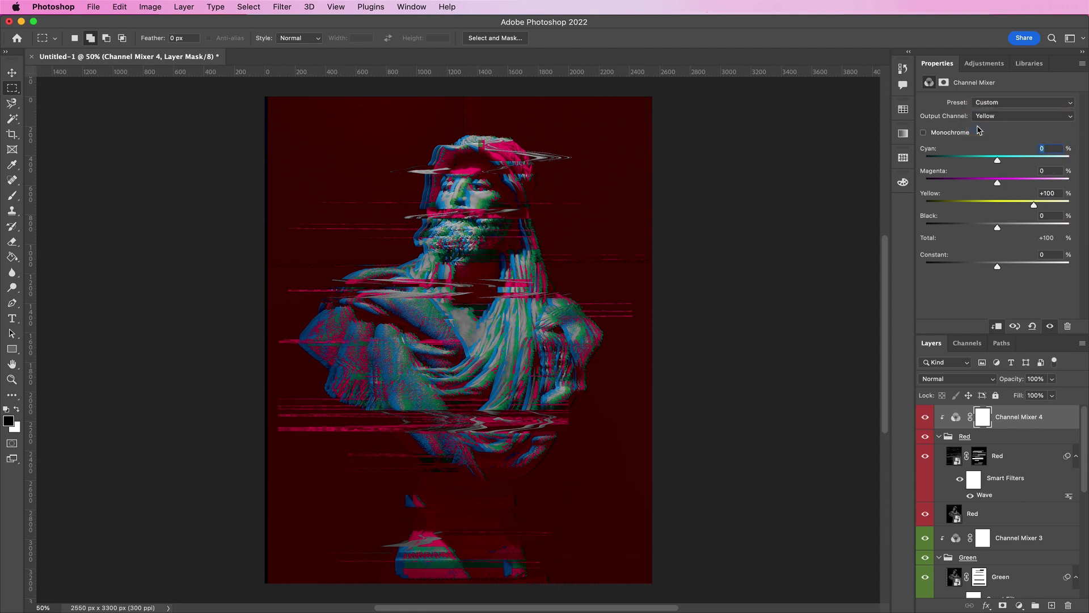
pyautogui.moveTo(998, 185); pyautogui.dragTo(1088, 201)
pyautogui.click(1050, 193)
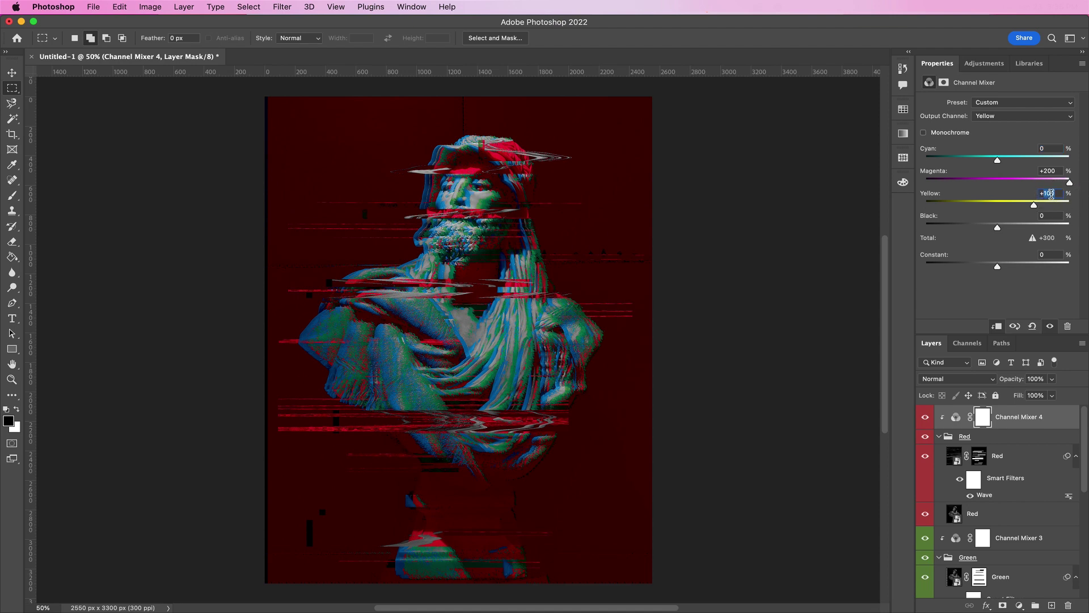
pyautogui.write('+83')
# Set the Black output to Cyan +12, Magenta +10, Yellow +67, Black +107.
pyautogui.click(993, 117)
pyautogui.click(987, 128)
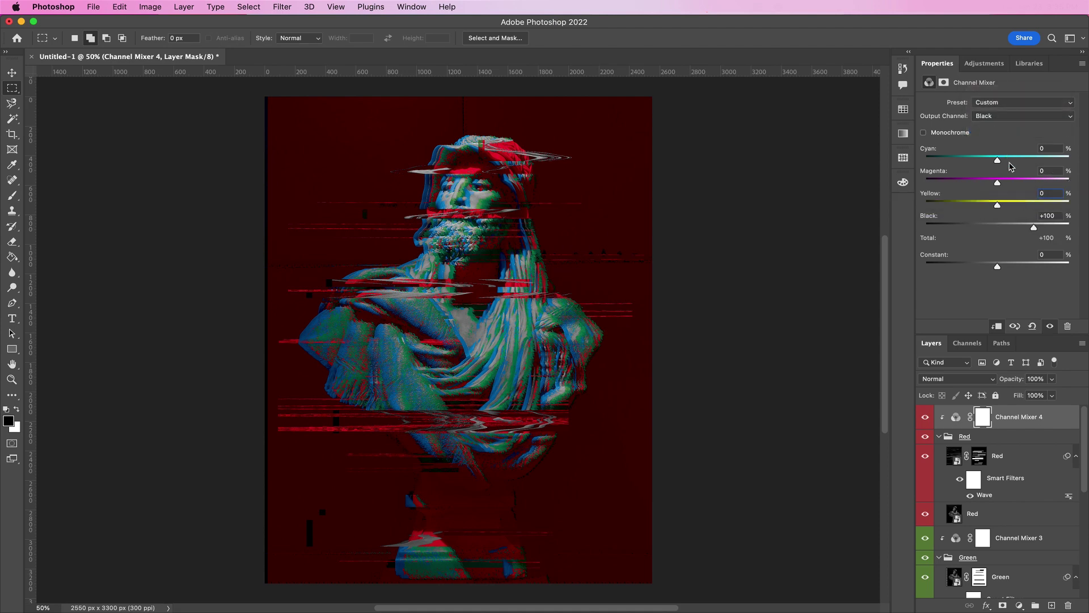
pyautogui.write('12')
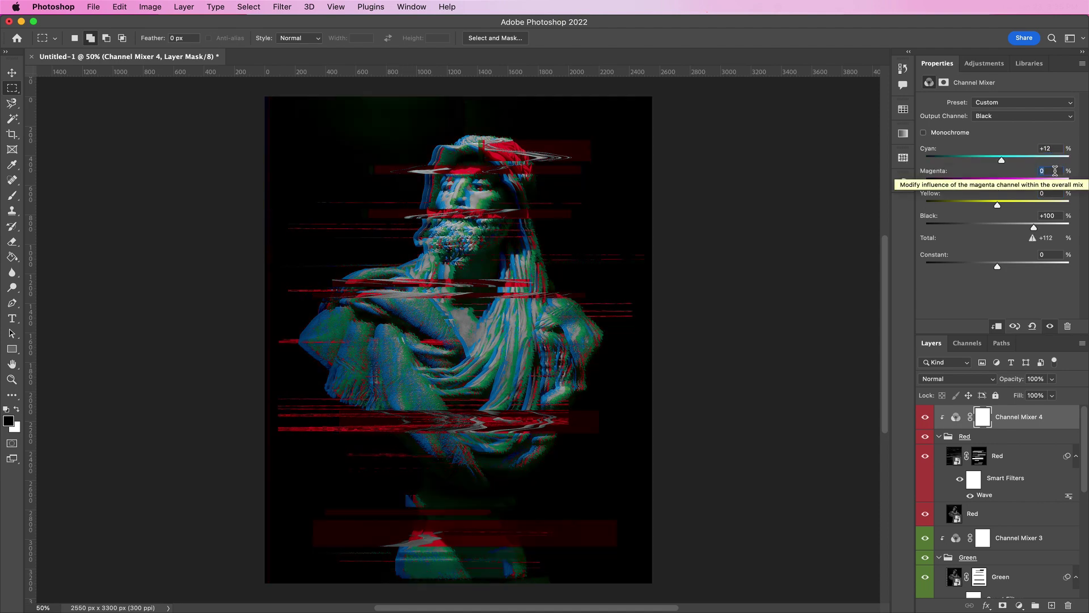
pyautogui.write('10')
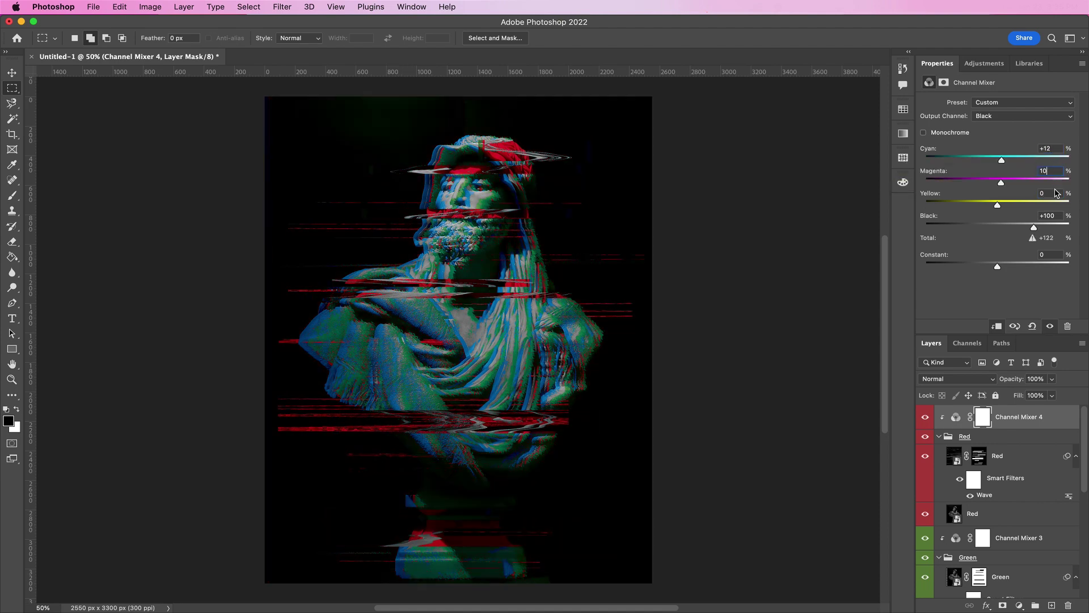
pyautogui.write('67')
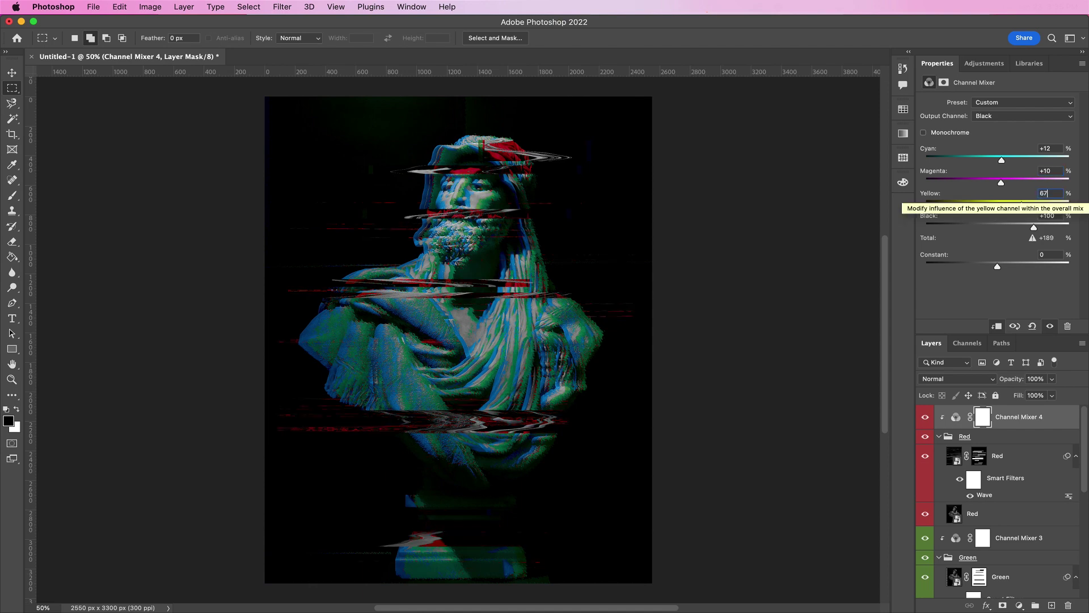
pyautogui.click(1056, 215)
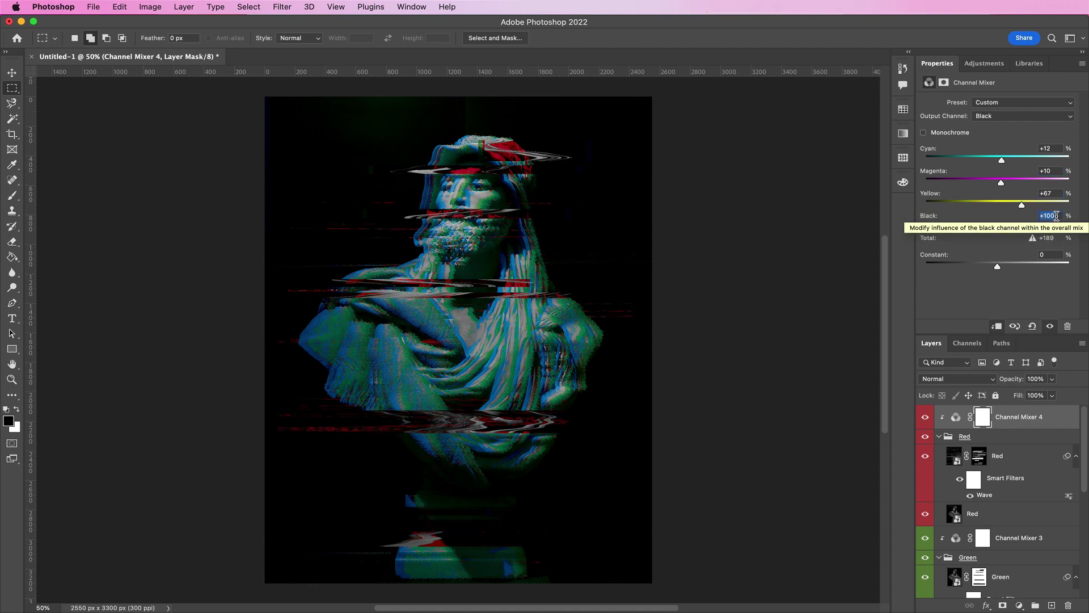
pyautogui.press('Right')
pyautogui.press('Up')
pyautogui.press('Up')
pyautogui.press('Up')
pyautogui.press('Up')
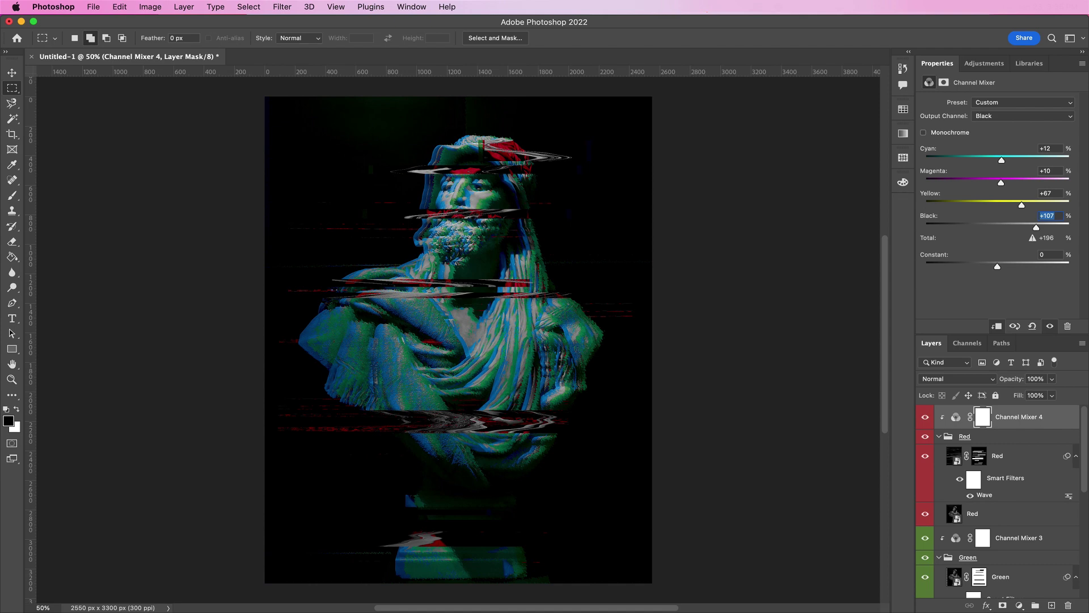
pyautogui.click(1041, 426)
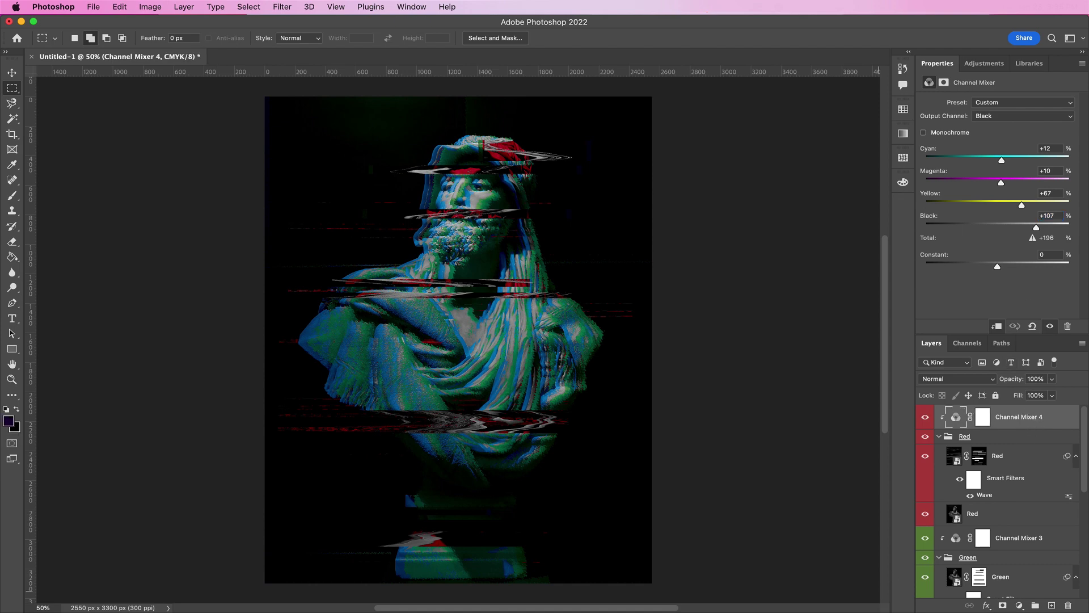
# Open Lines.ai in Illustrator, keeping 9-slice scaling.
pyautogui.click(431, 609)
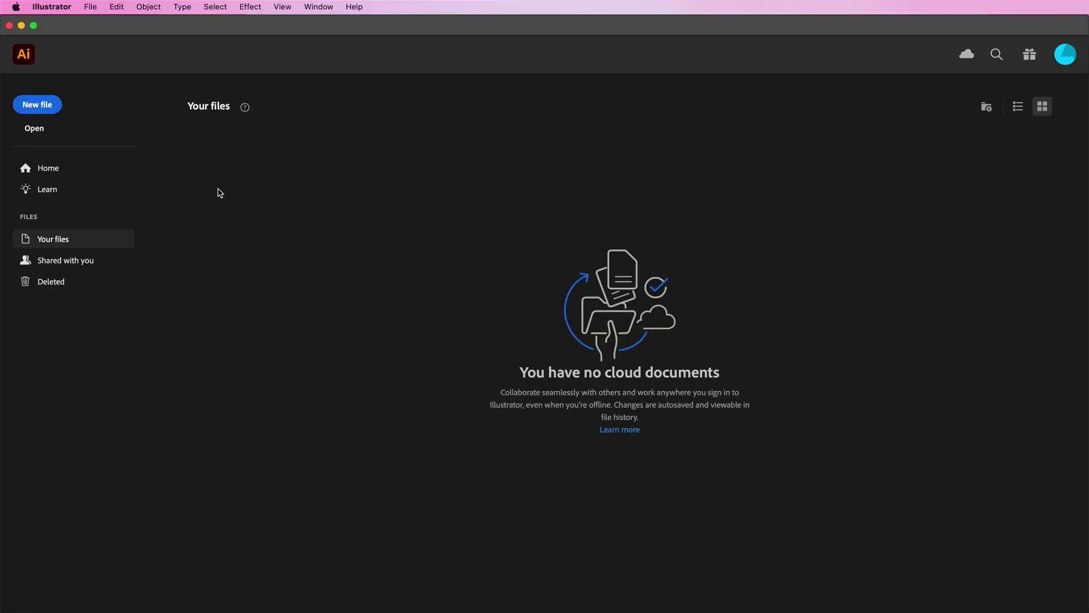
pyautogui.click(34, 129)
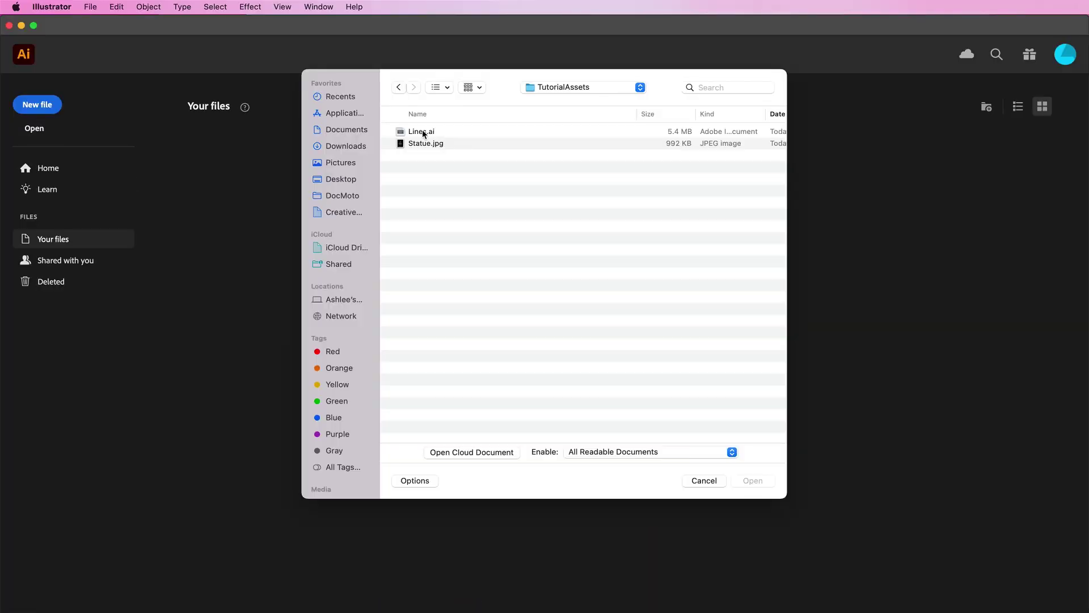
pyautogui.doubleClick(423, 132)
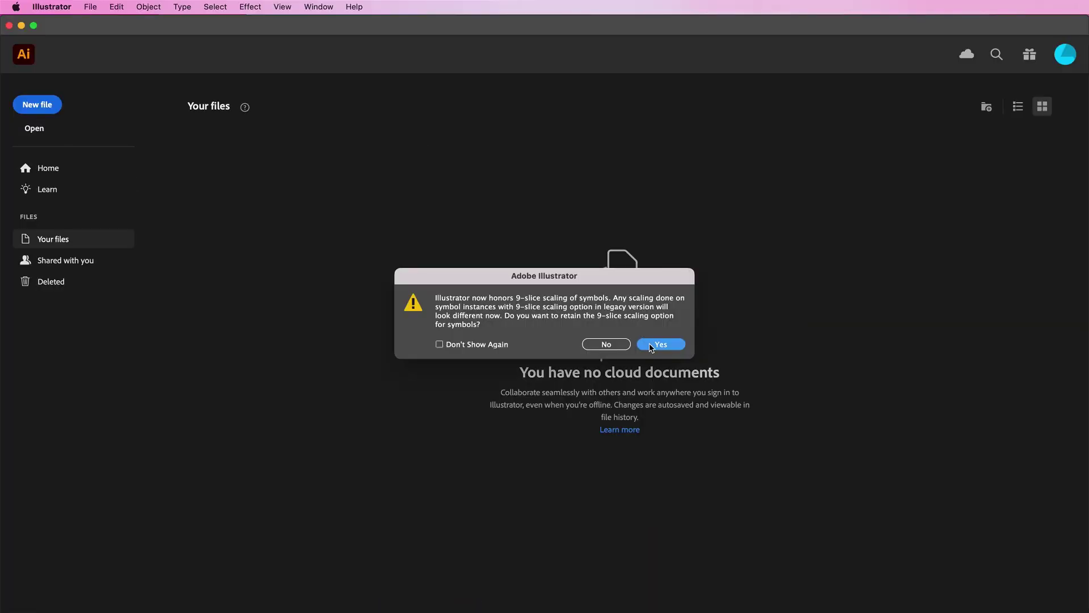
pyautogui.click(660, 344)
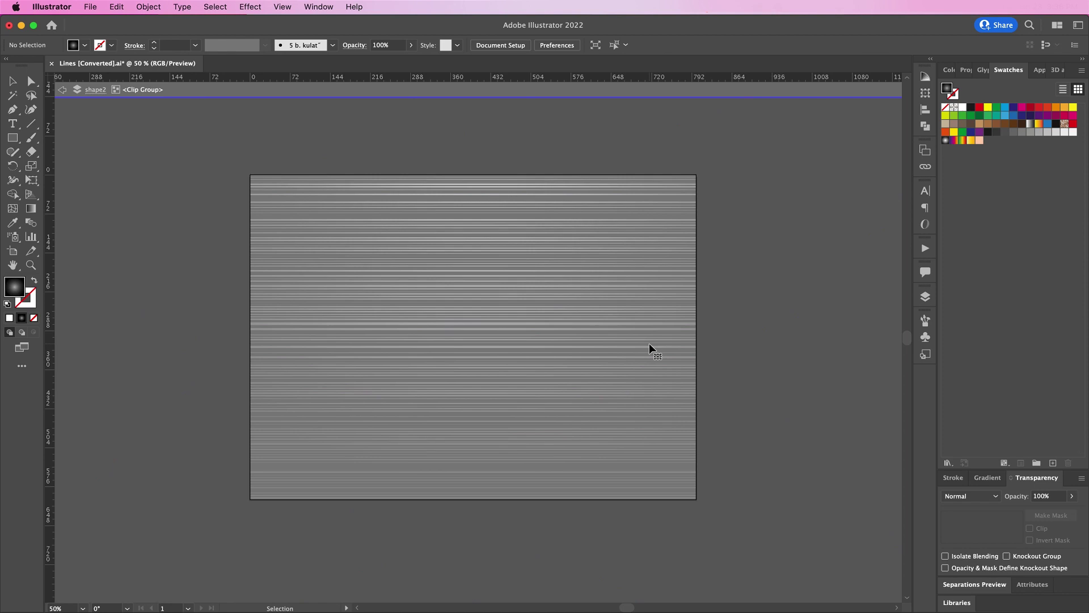
# Drag the striped lines group up and left off the gradient rectangle.
pyautogui.click(653, 349)
pyautogui.moveTo(651, 345); pyautogui.dragTo(440, 185)
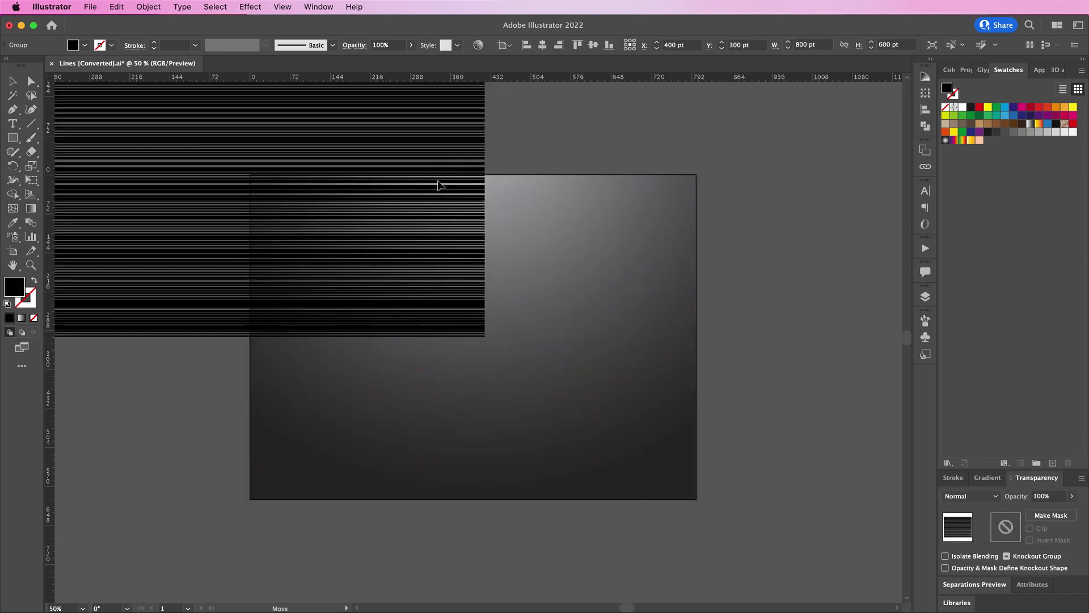
pyautogui.scroll(4, 440, 185)
pyautogui.hscroll(-4, 440, 185)
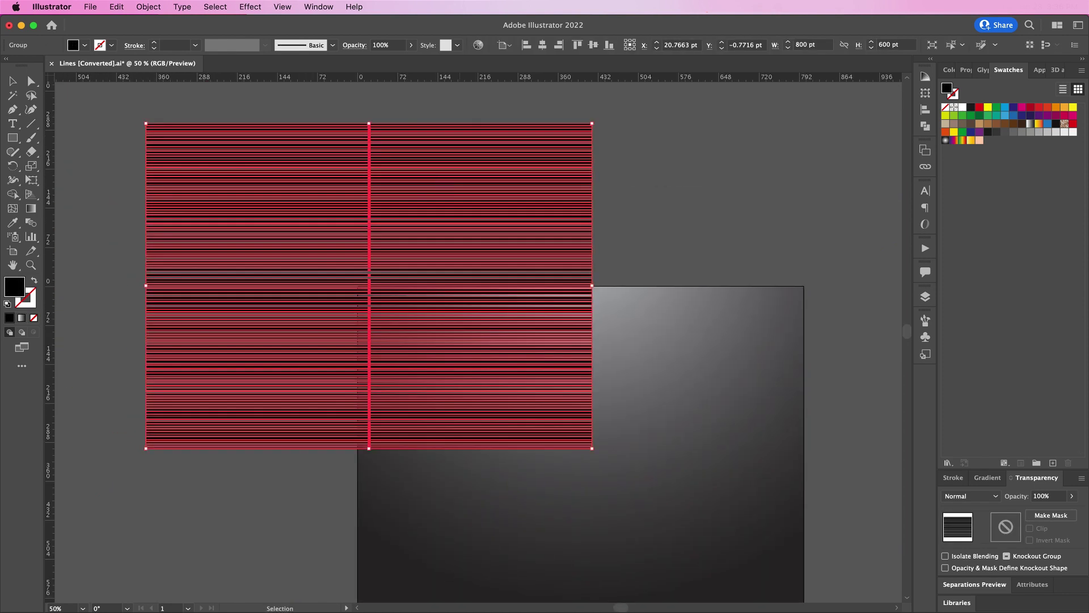
# Paste the lines into the poster as a smart object and shorten the stripe block.
pyautogui.click(479, 609)
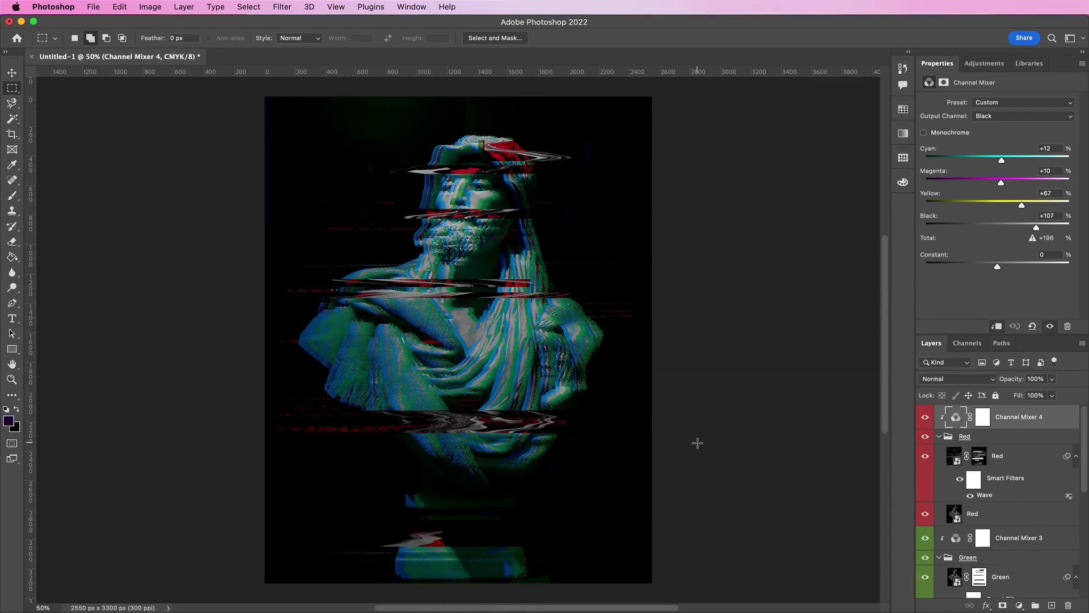
pyautogui.press('super+v')
pyautogui.click(602, 282)
pyautogui.moveTo(463, 376); pyautogui.dragTo(458, 207)
pyautogui.press('Return')
# Duplicate the stripe layer several times, moving copies down to cover the poster.
pyautogui.press('super+j')
pyautogui.press('v')
pyautogui.moveTo(657, 296); pyautogui.dragTo(530, 443)
pyautogui.press('super+j')
pyautogui.press('super+j')
pyautogui.keyDown('shift'); pyautogui.click(980, 420); pyautogui.keyUp('shift')
pyautogui.press('super+j')
pyautogui.moveTo(494, 340); pyautogui.dragTo(525, 499)
pyautogui.press('super+j')
# Group all stripe layers and name the group 'Lines'.
pyautogui.click(999, 416)
pyautogui.scroll(-2, 998, 499)
pyautogui.keyDown('shift'); pyautogui.click(998, 506); pyautogui.keyUp('shift')
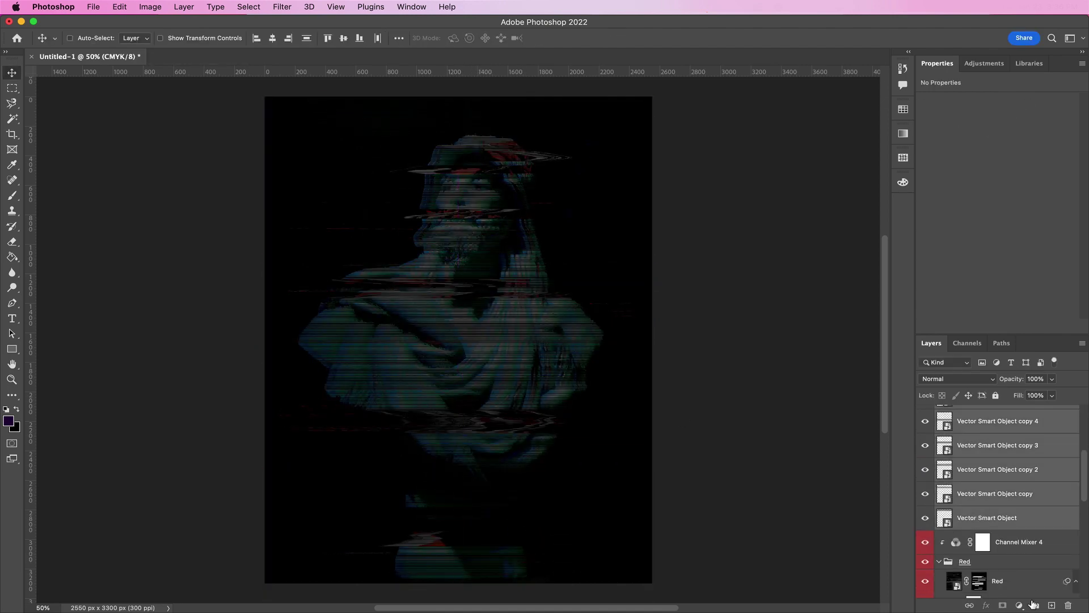
pyautogui.click(1033, 606)
pyautogui.doubleClick(964, 412)
pyautogui.write('L')
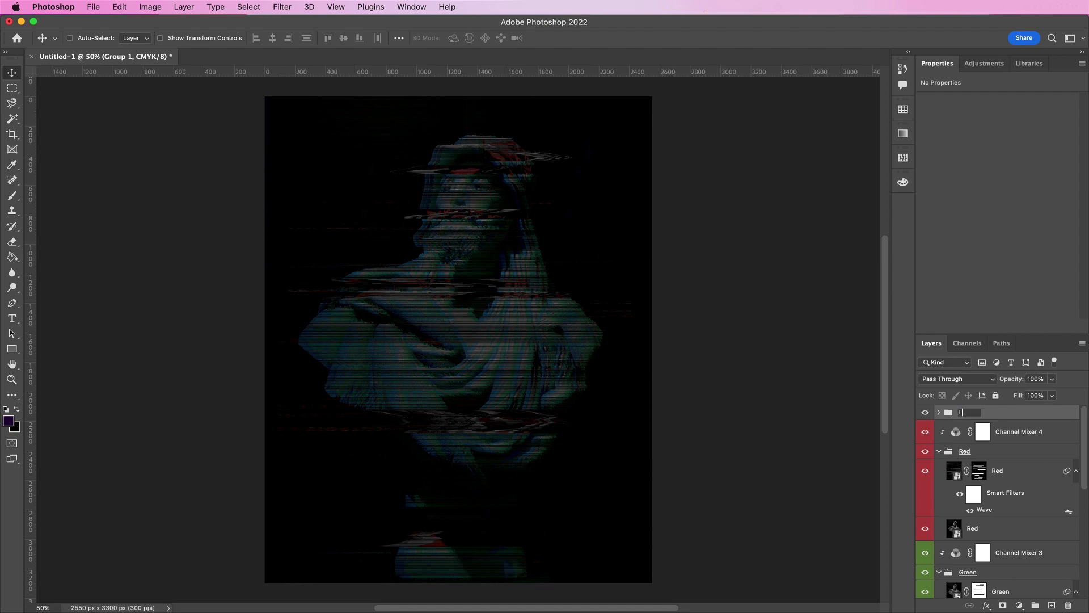
pyautogui.write('ines')
pyautogui.press('Return')
# Give the Lines group Vivid Light blending at 88% opacity.
pyautogui.click(956, 380)
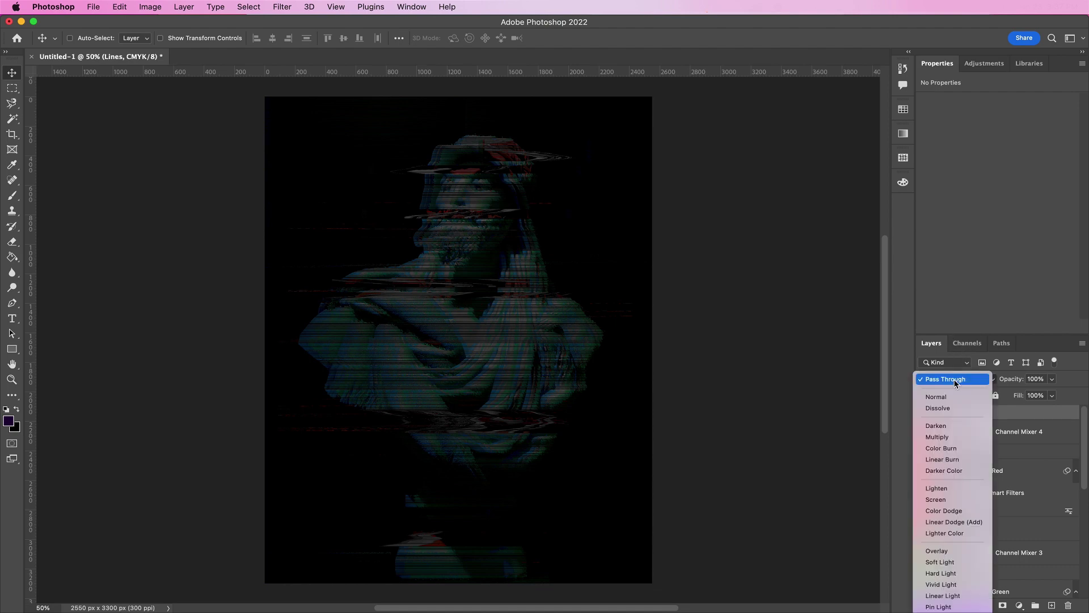
pyautogui.click(941, 584)
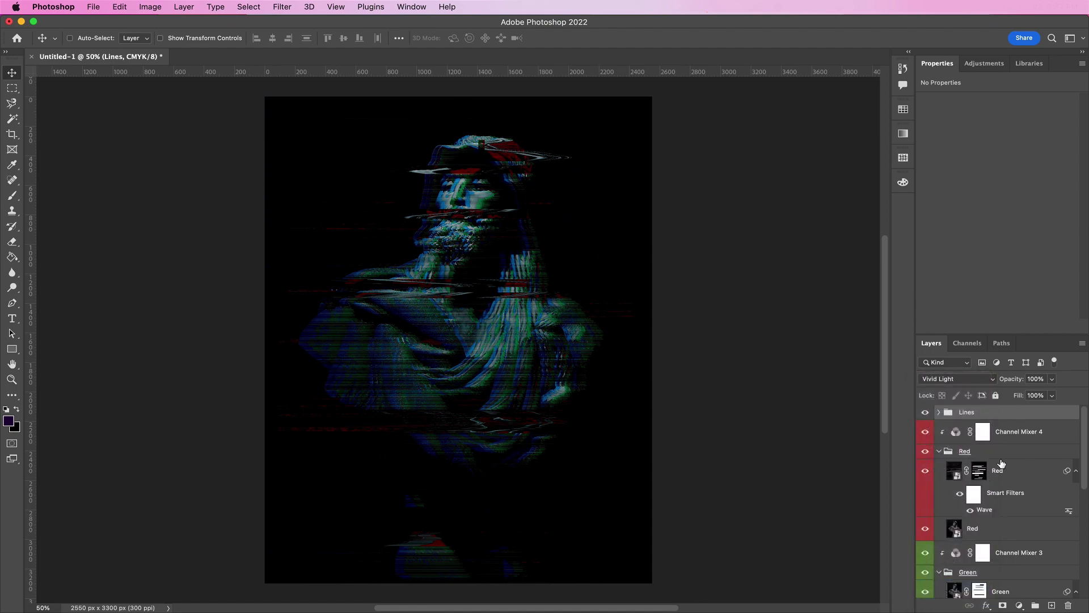
pyautogui.click(1034, 380)
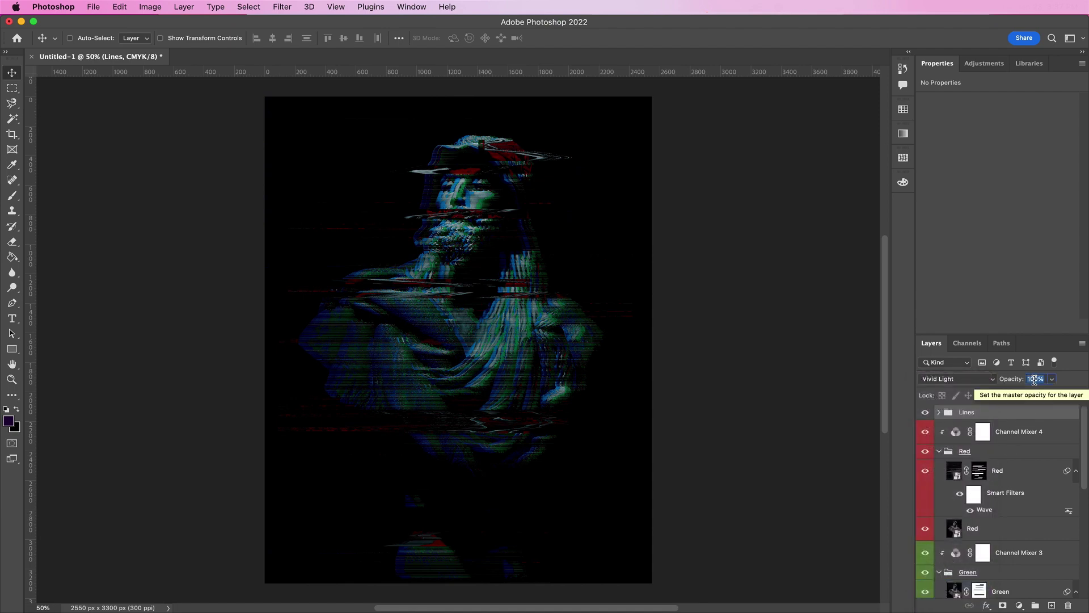
pyautogui.write('88')
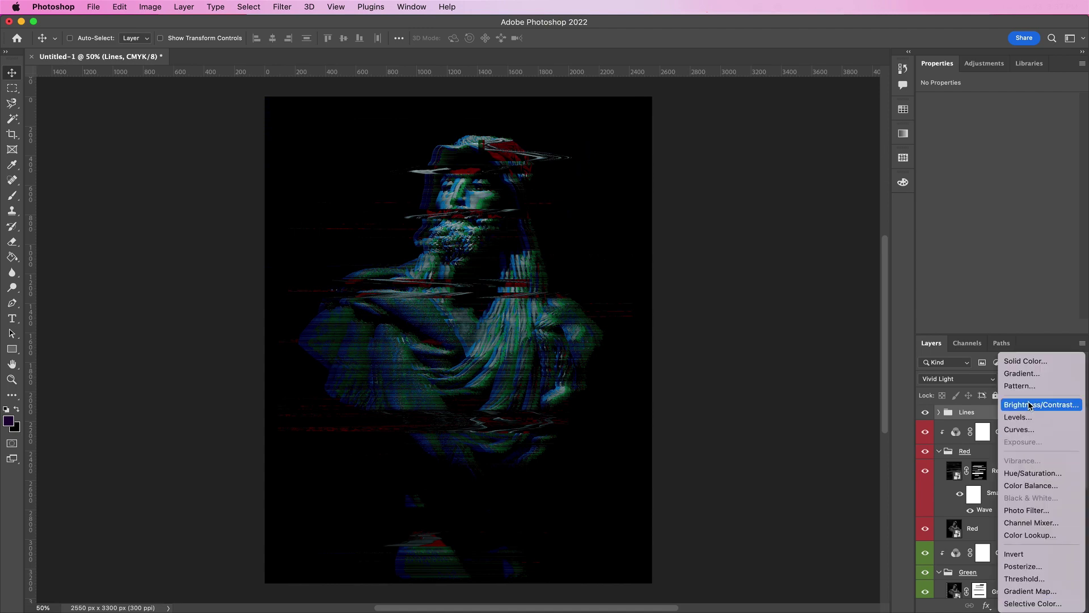
# Add a Brightness/Contrast adjustment layer with Brightness 49.
pyautogui.click(1028, 404)
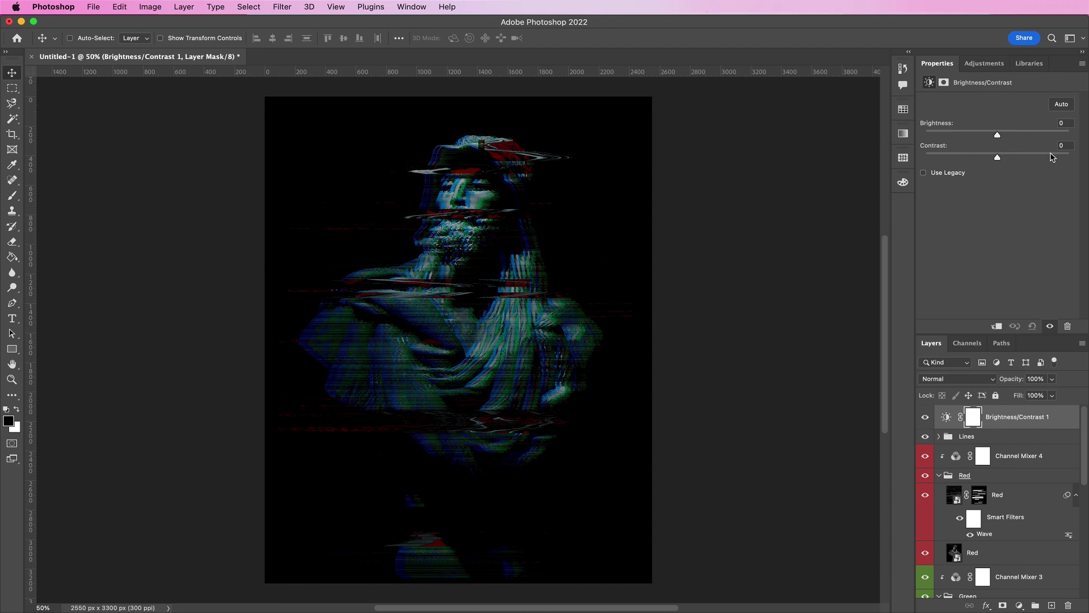
pyautogui.click(1065, 122)
pyautogui.write('49')
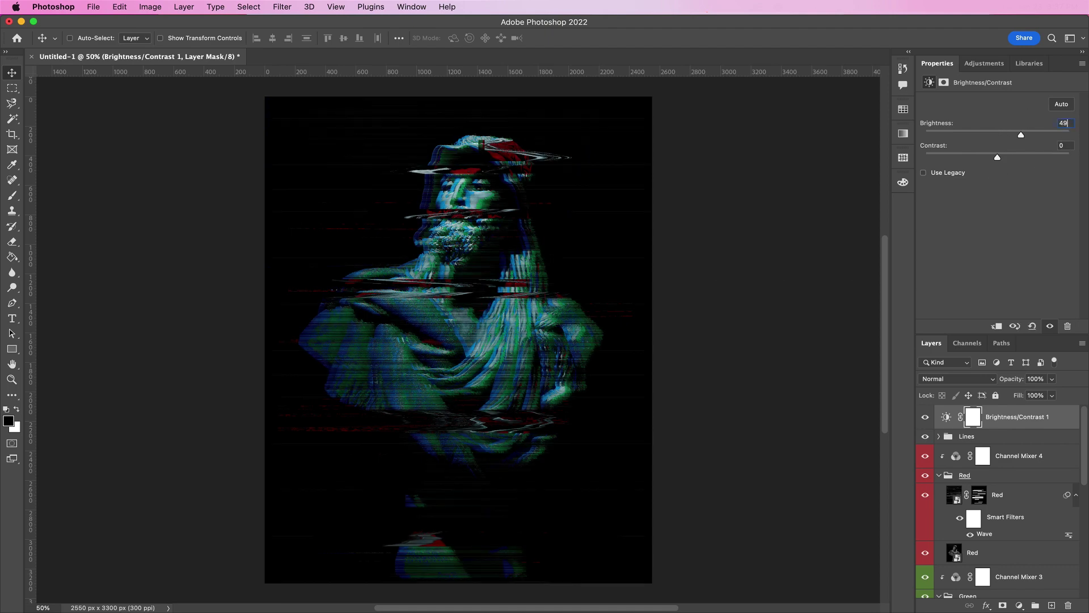